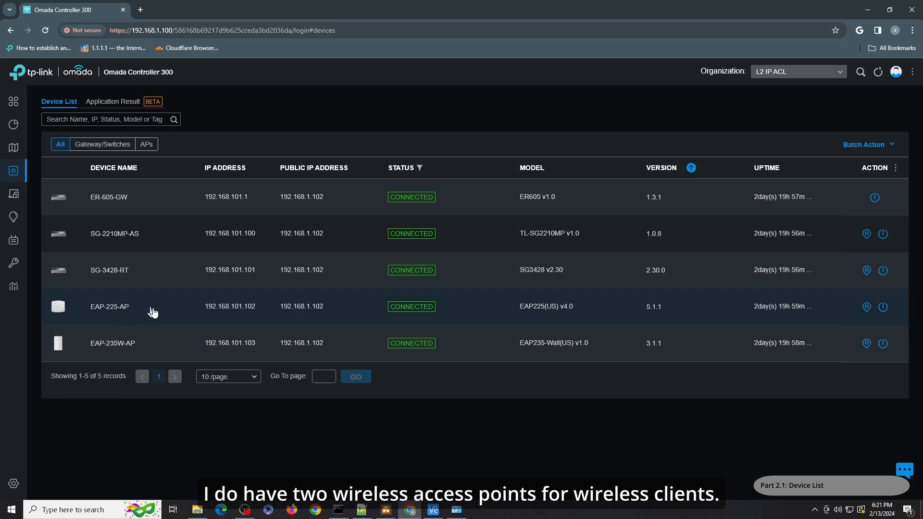
Open the SG-3428-RT switch's configuration and examine its list of VLAN interfaces
left_click(248, 284)
left_click(798, 225)
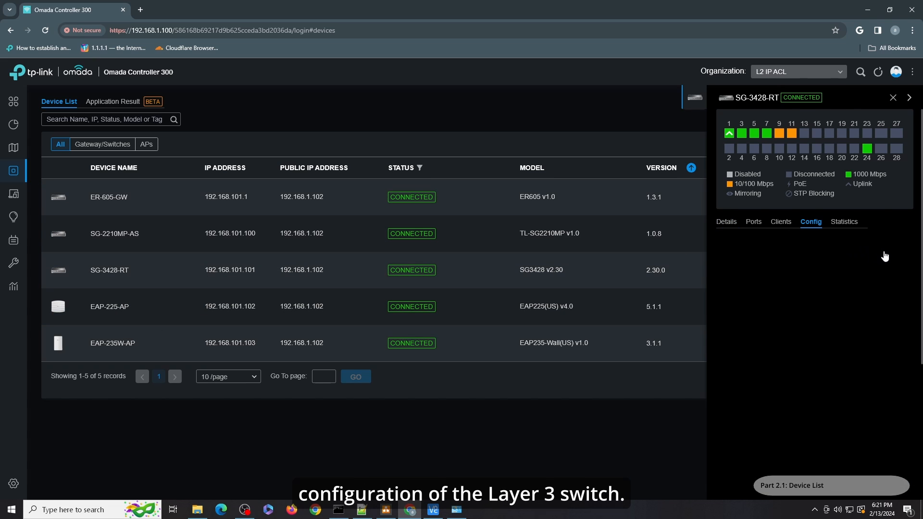
scroll(826, 333, "down", 10)
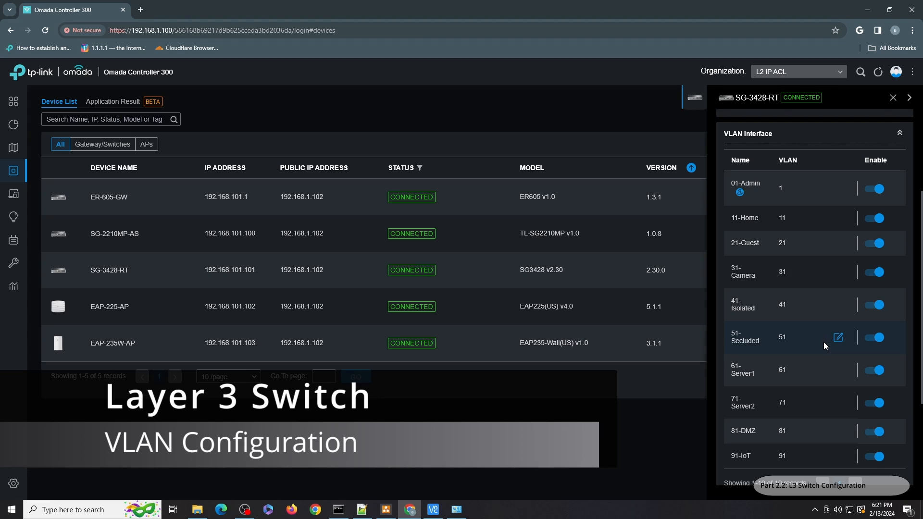
scroll(823, 342, "down", 3)
scroll(824, 327, "up", 6)
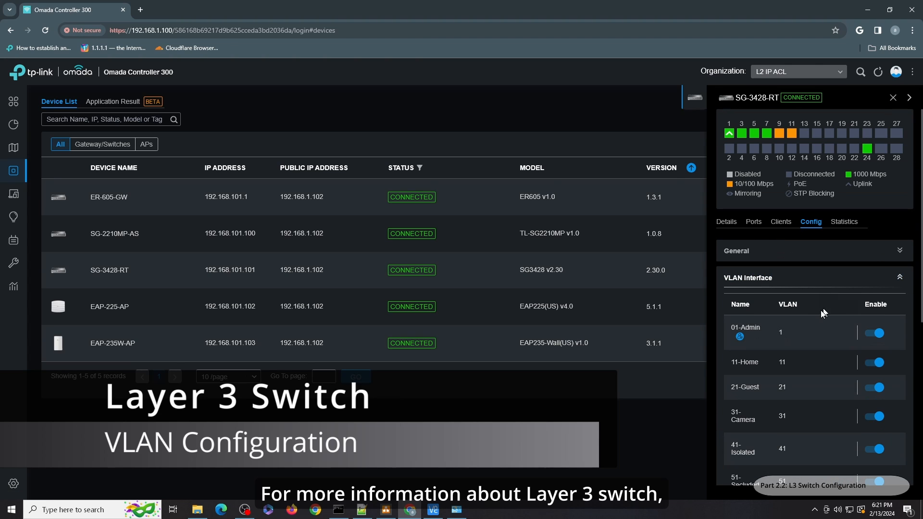
left_click(900, 278)
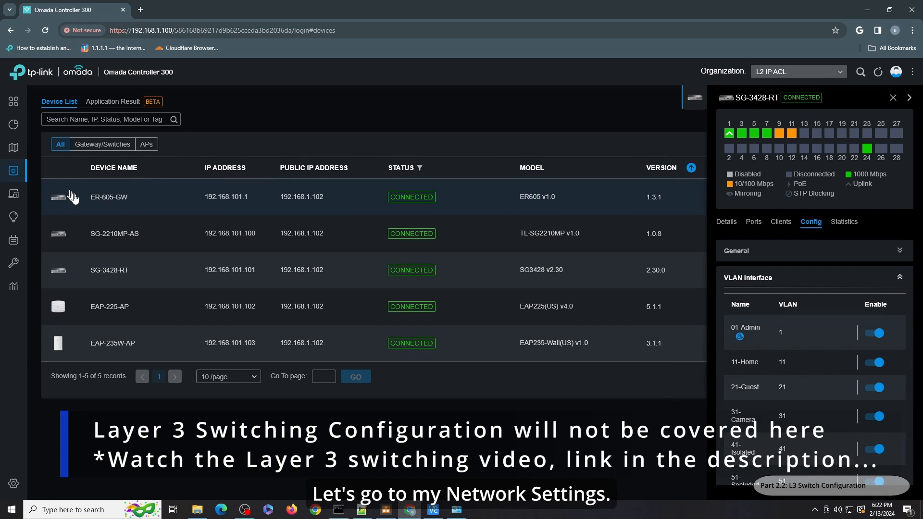
In the site settings, examine the wired Internet WAN port setup and the 01-Admin LAN network's settings without saving changes
left_click(29, 483)
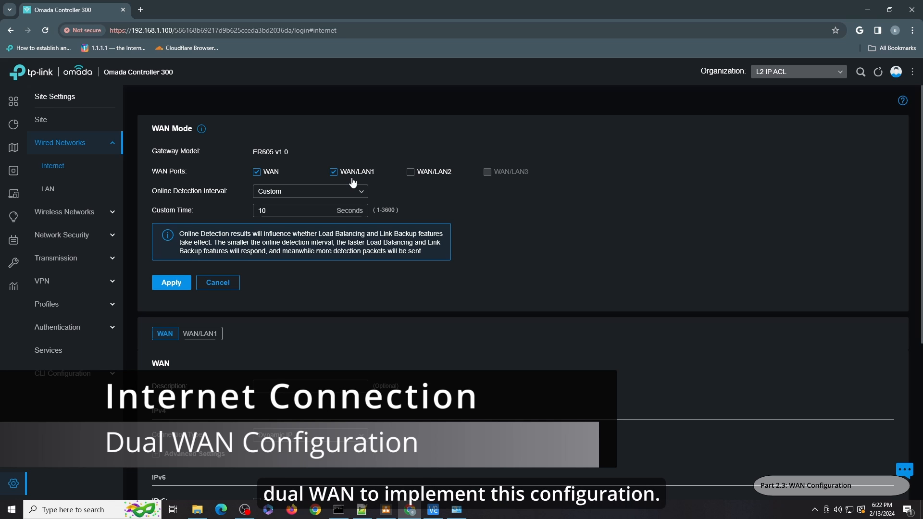
left_click(48, 189)
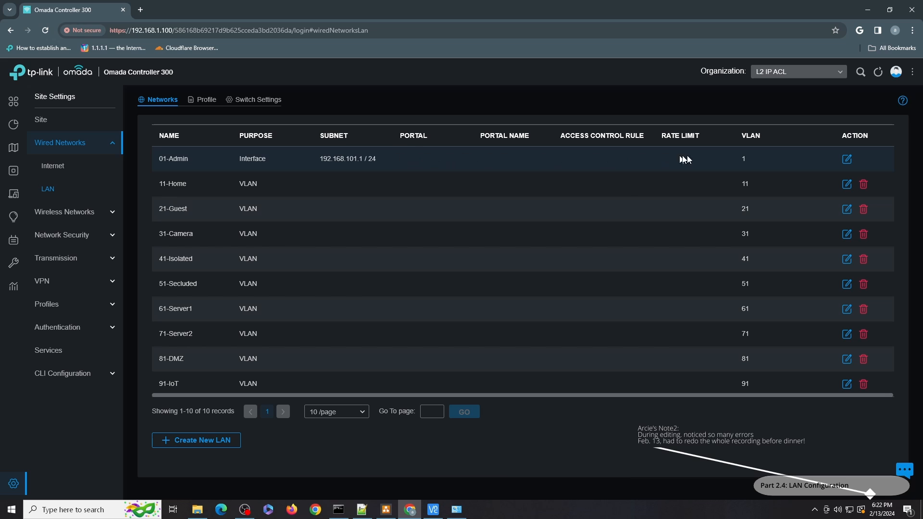
left_click(848, 160)
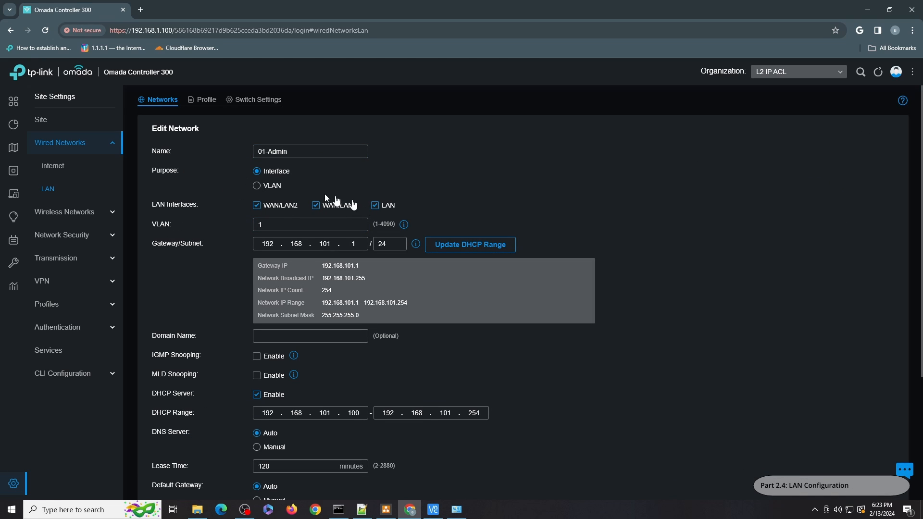
scroll(337, 270, "down", 3)
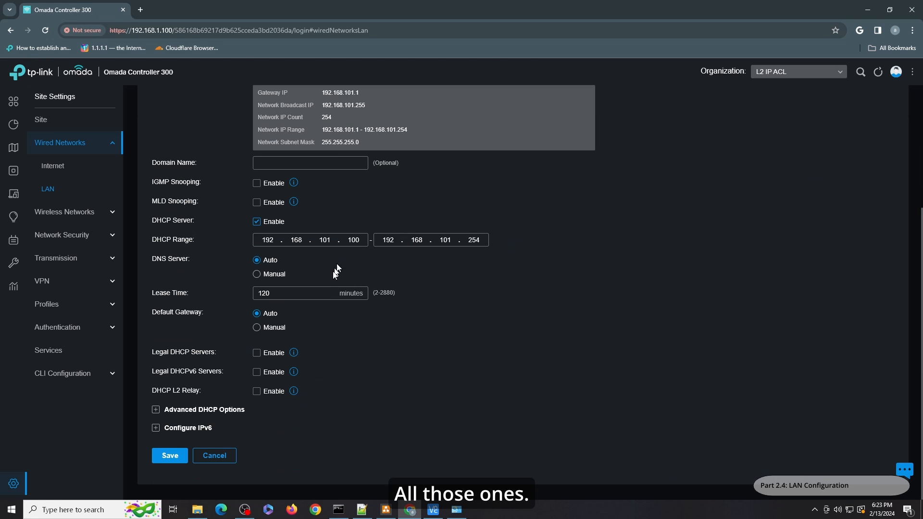
left_click(211, 455)
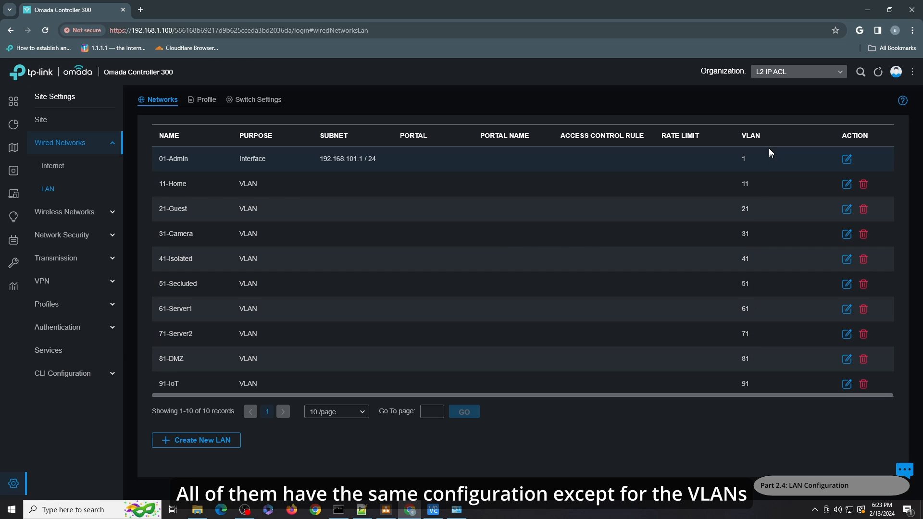
Inspect the VLAN settings of the 11-Home, 21-Guest and 31-Camera networks, leaving each one without changes
left_click(845, 185)
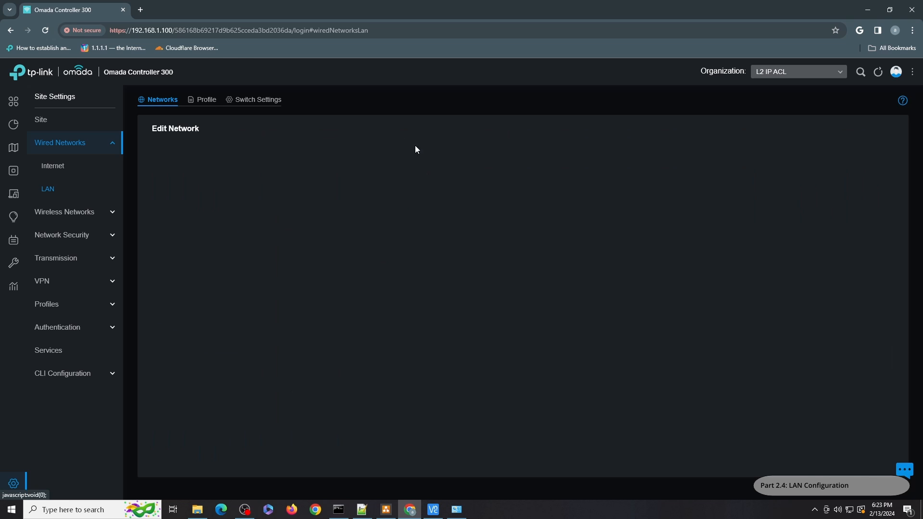
left_click(271, 206)
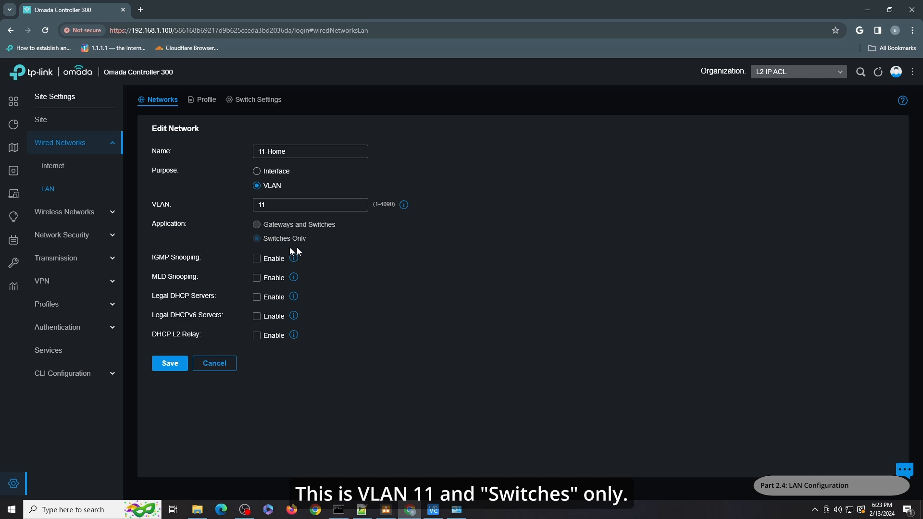
left_click(208, 364)
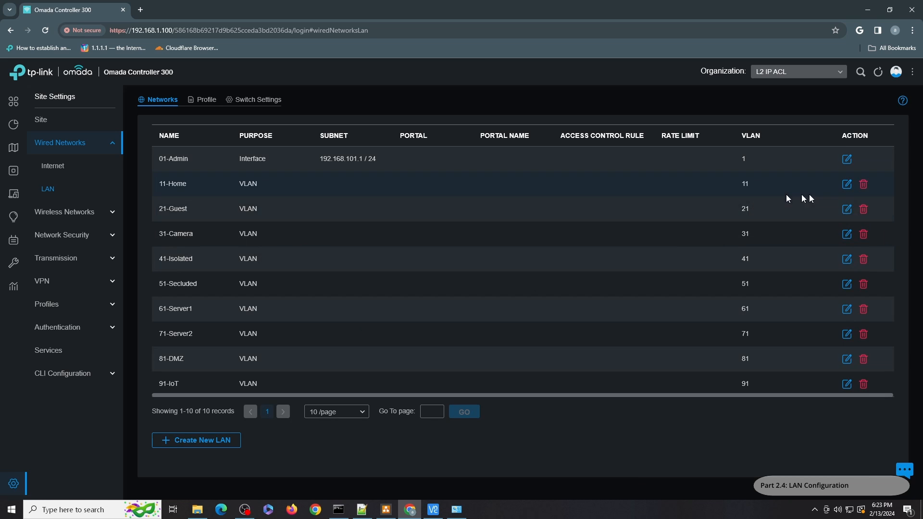
left_click(846, 210)
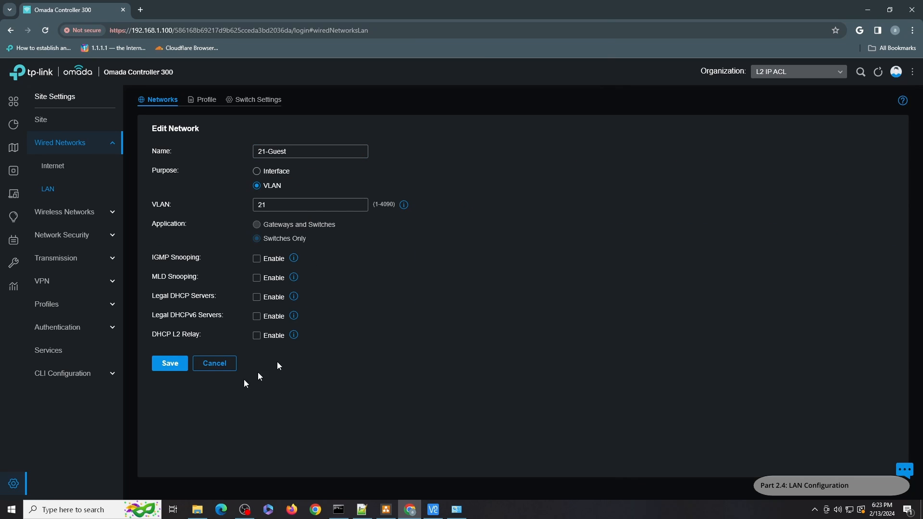
left_click(211, 363)
left_click(846, 234)
left_click(216, 364)
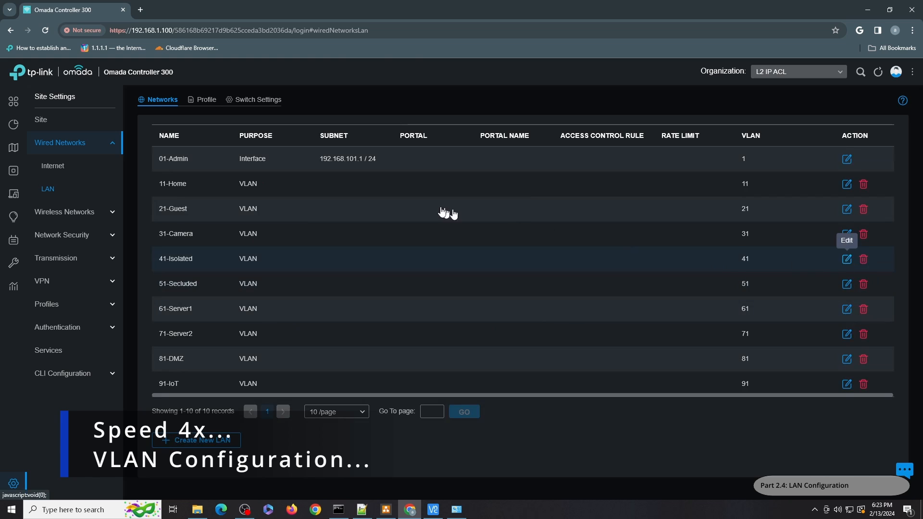
Inspect the VLAN settings of the 41-Isolated, 51-Secluded and 61-Server1 networks, leaving each one without changes
left_click(847, 259)
left_click(234, 364)
left_click(847, 284)
left_click(214, 363)
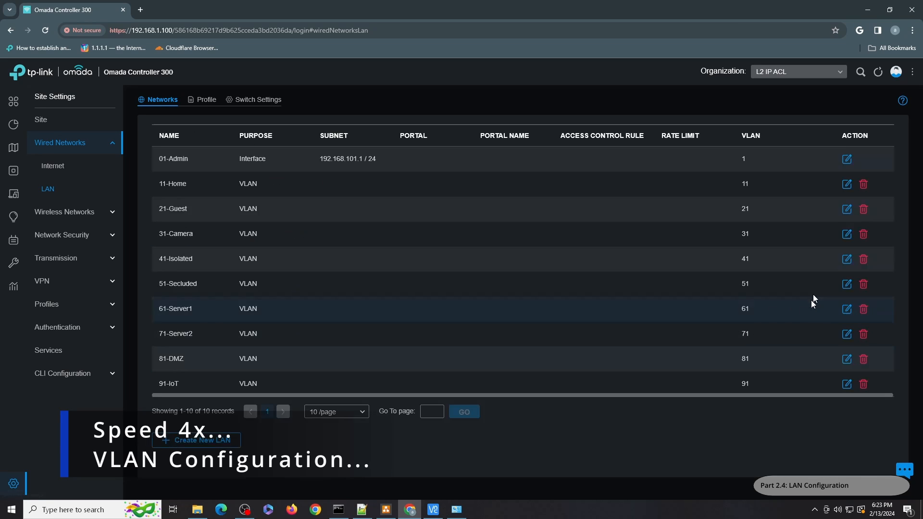
left_click(847, 307)
left_click(215, 364)
Inspect the VLAN settings of the 71-Server2, 81-DMZ and 91-IoT networks, leaving each one without changes
left_click(847, 333)
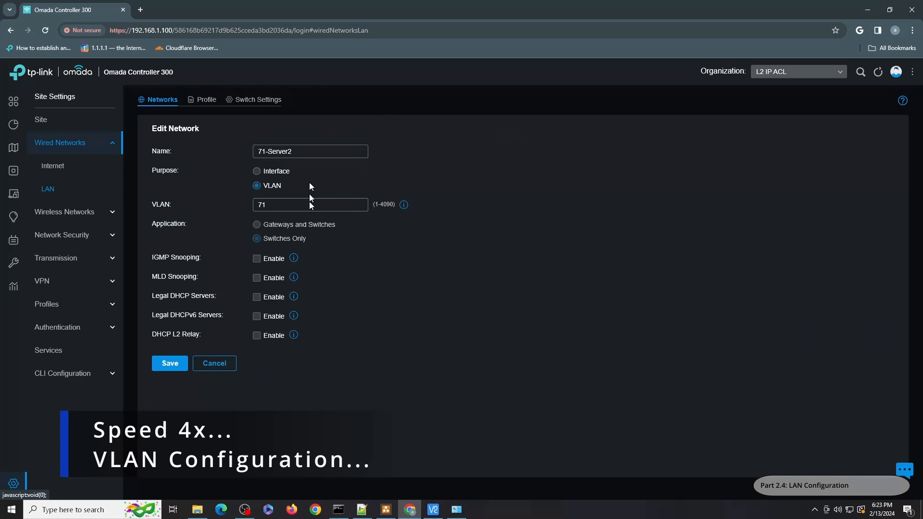
left_click(215, 364)
left_click(847, 358)
left_click(214, 363)
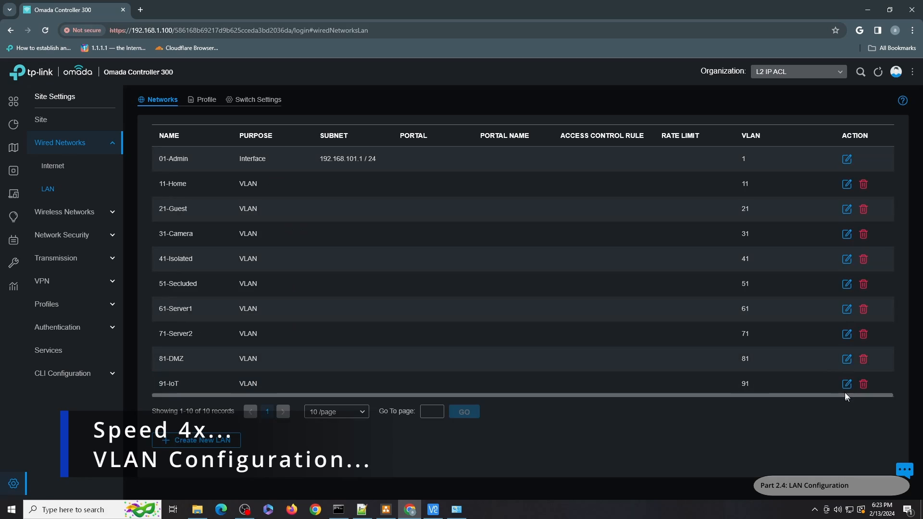
left_click(847, 384)
left_click(214, 363)
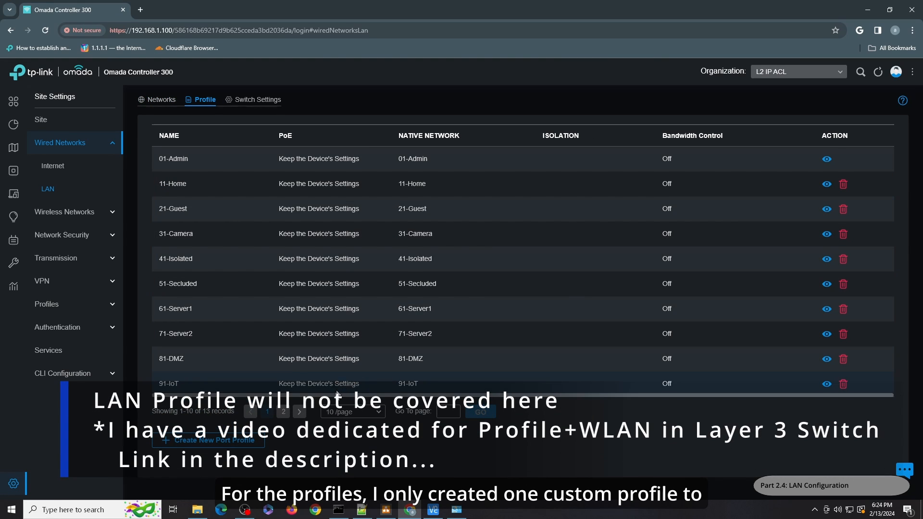
Find the L3S-ALL port profile among the LAN profiles and examine its tagged networks and advanced options
left_click(283, 411)
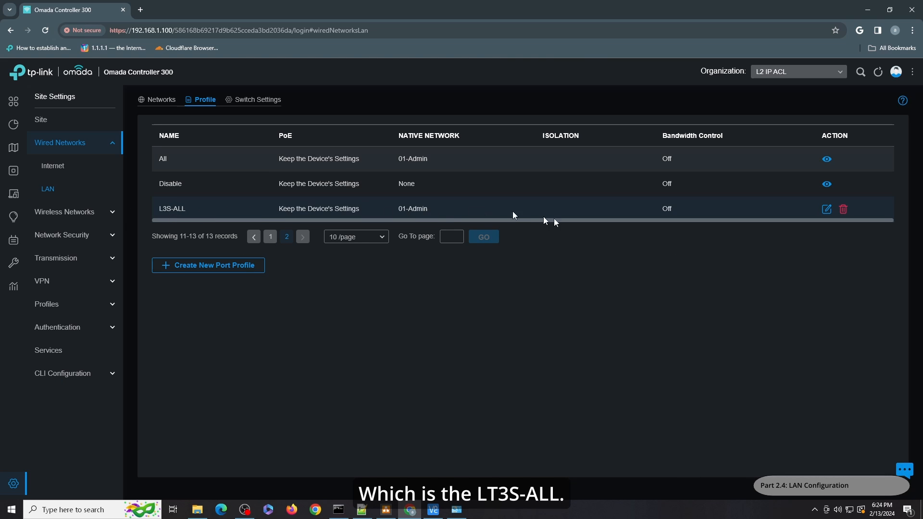
left_click(826, 209)
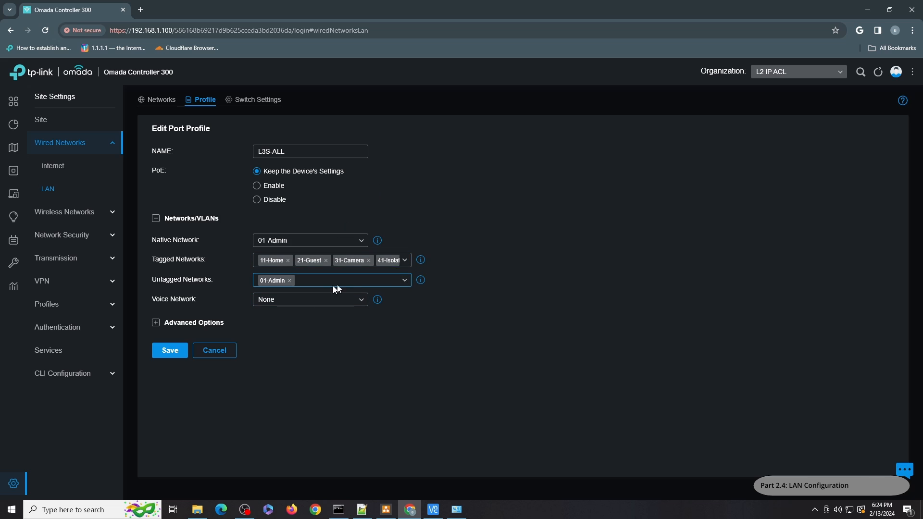
left_click(407, 261)
left_click(472, 301)
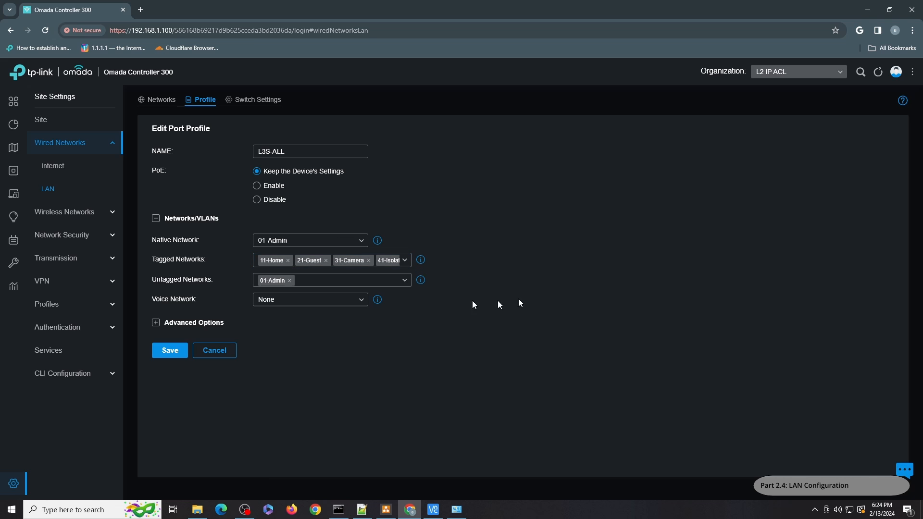
left_click(206, 323)
scroll(470, 278, "down", 3)
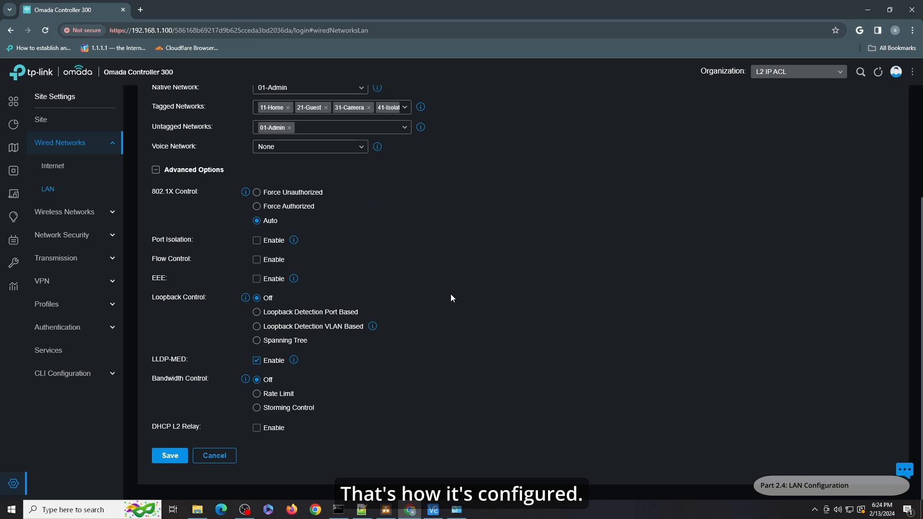
left_click(184, 169)
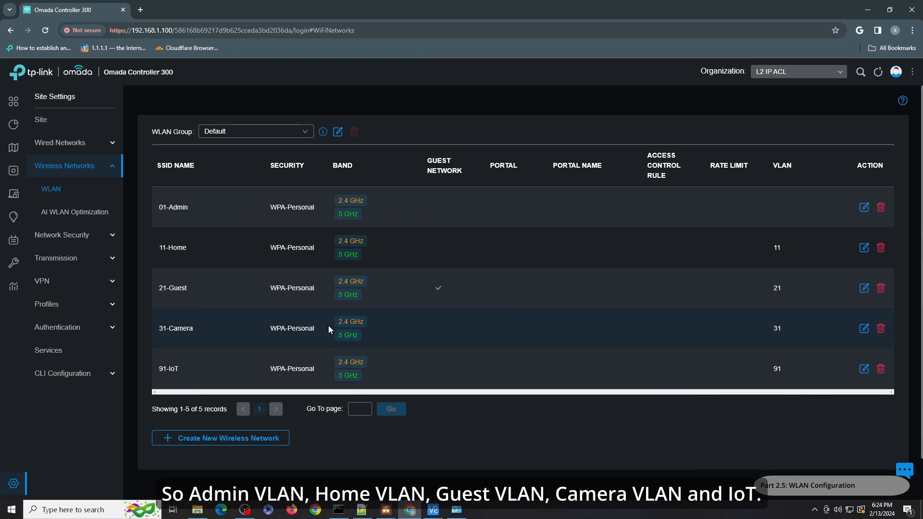
Review the gateway, EAP and switch ACL rule lists in the network security settings
left_click(72, 237)
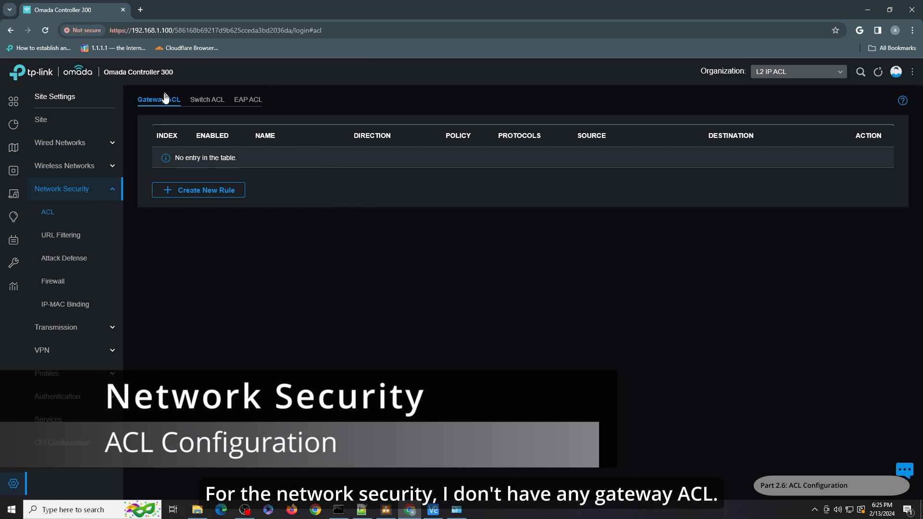
left_click(253, 100)
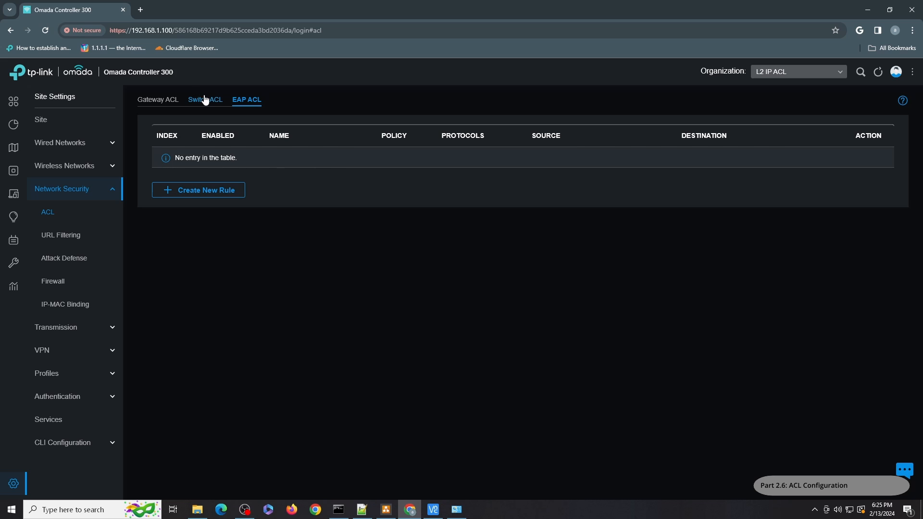
left_click(205, 99)
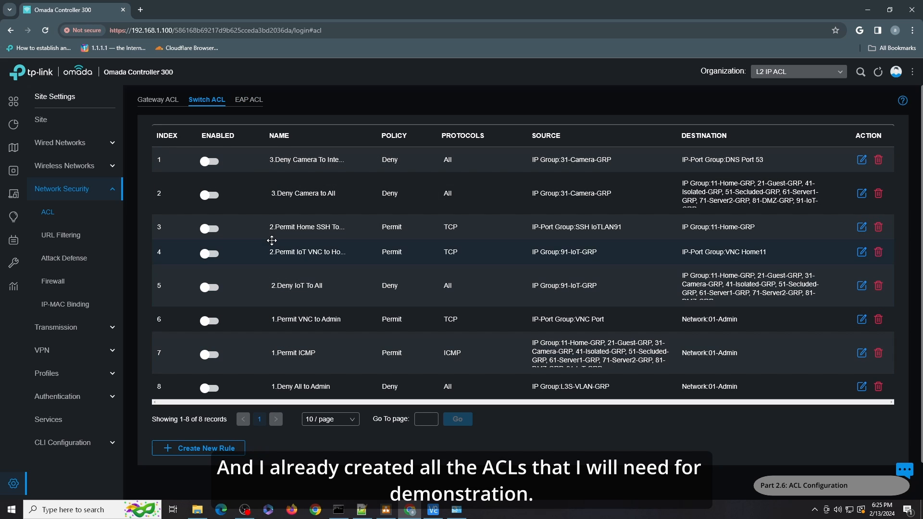
In the profile groups, inspect the IP subnets of 11-Home-GRP, 21-Guest-GRP and 31-Camera-GRP without changing them
left_click(61, 327)
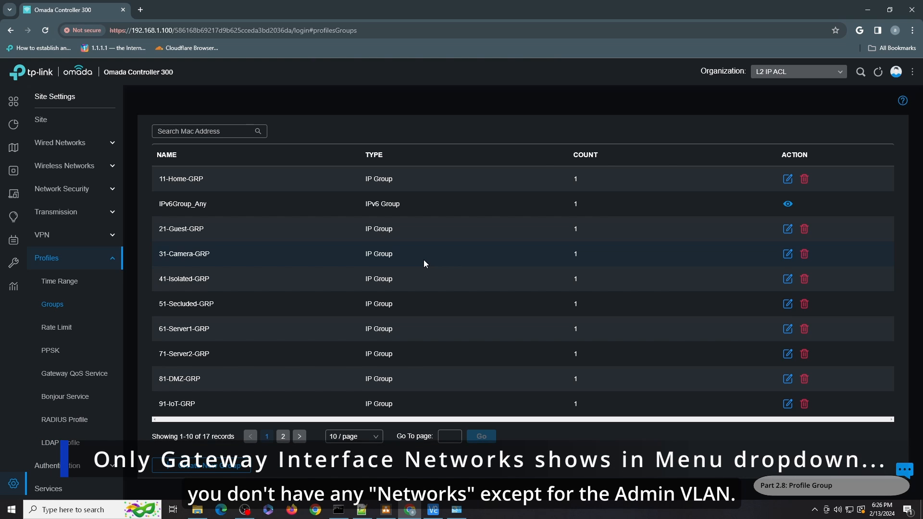
left_click(786, 180)
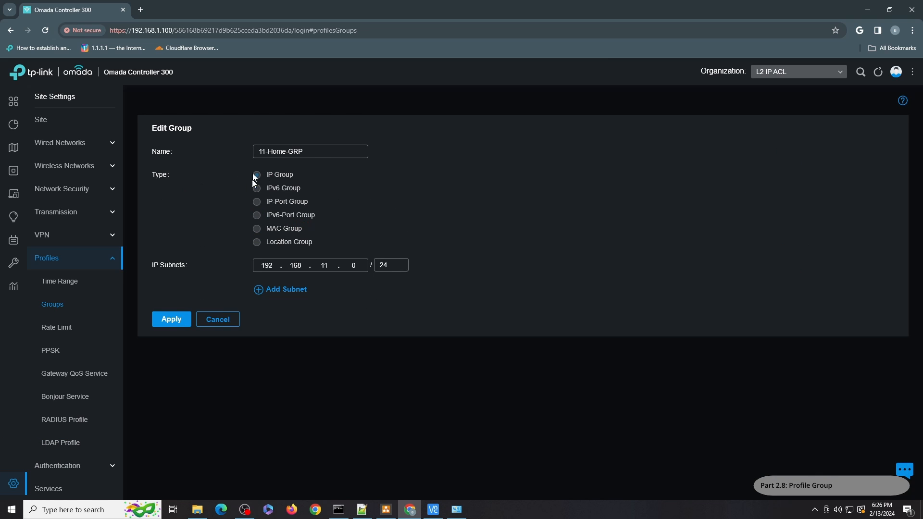
left_click(229, 322)
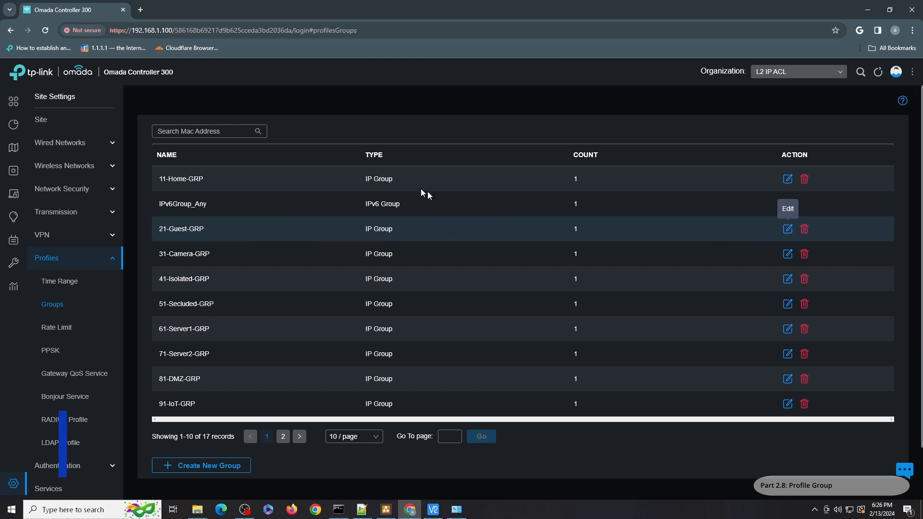
left_click(787, 253)
left_click(218, 319)
left_click(787, 254)
left_click(221, 321)
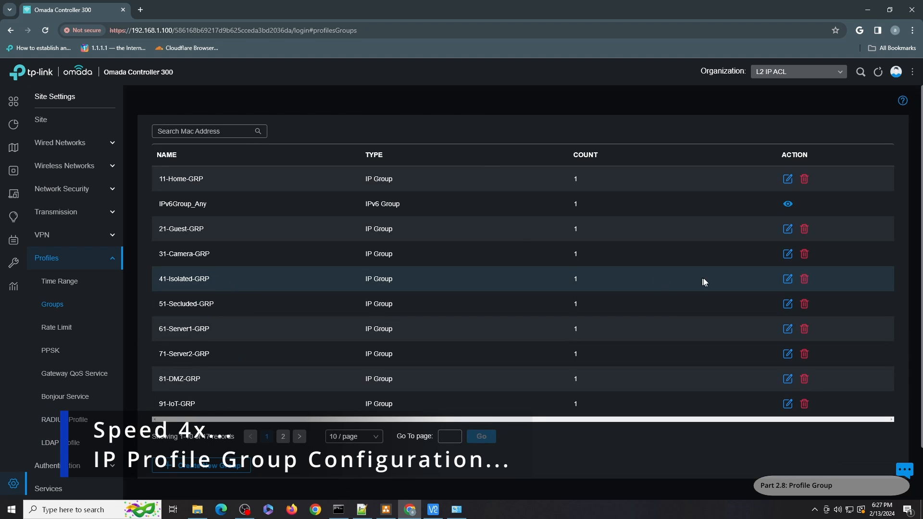
Inspect the IP subnets of the 41-Isolated-GRP, 51-Secluded-GRP and 61-Server1-GRP profile groups without changing them
left_click(787, 278)
left_click(221, 320)
left_click(787, 303)
left_click(223, 322)
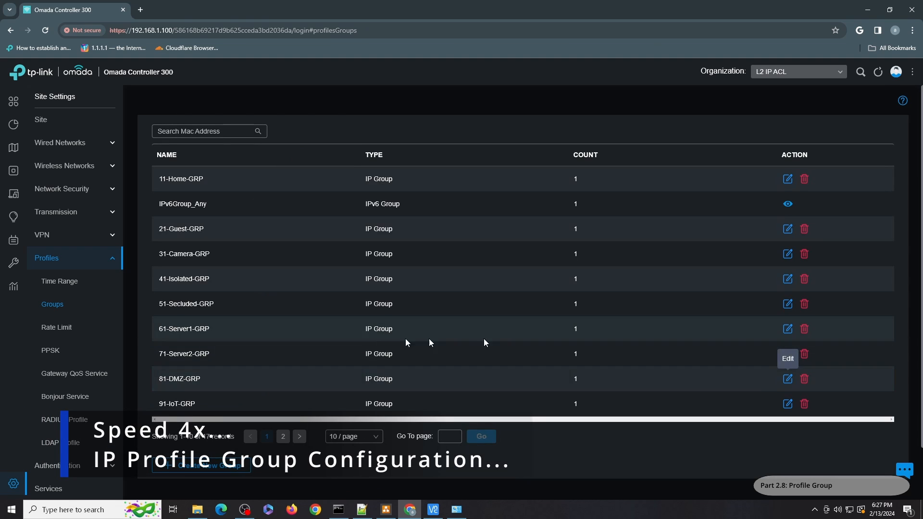
left_click(787, 328)
left_click(218, 319)
Inspect the IP subnets of the 71-Server2-GRP, 81-DMZ-GRP and 91-IoT-GRP profile groups without changing them
left_click(787, 353)
left_click(218, 319)
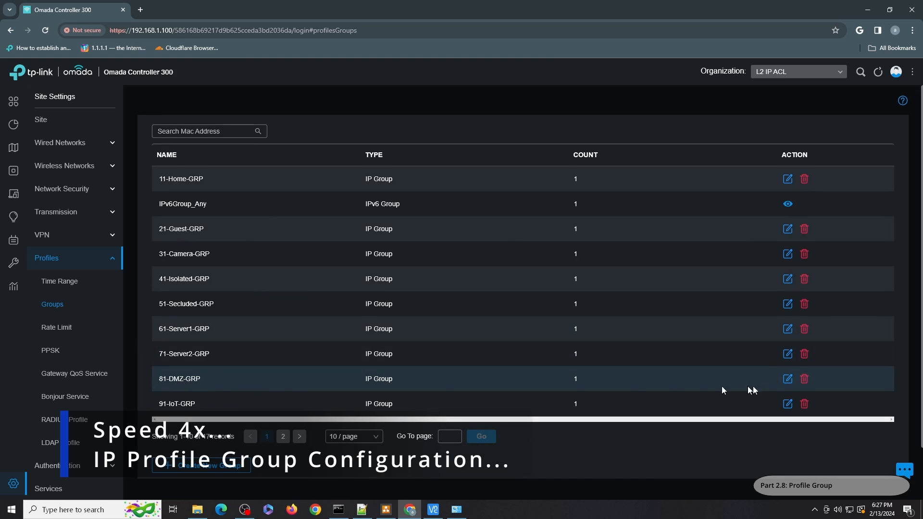
left_click(788, 378)
left_click(218, 319)
left_click(787, 403)
left_click(217, 320)
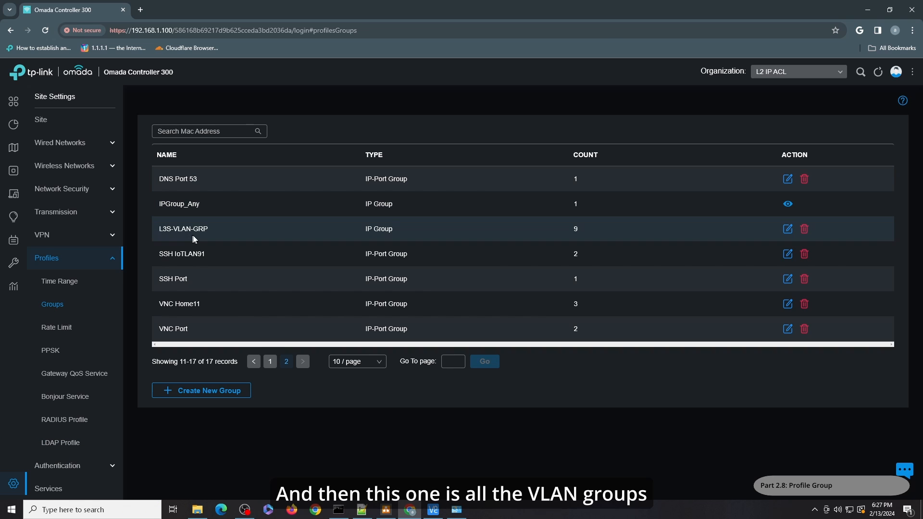
Examine the full list of IP subnets in the L3S-VLAN-GRP group and leave it without changes
left_click(788, 229)
scroll(337, 209, "down", 2)
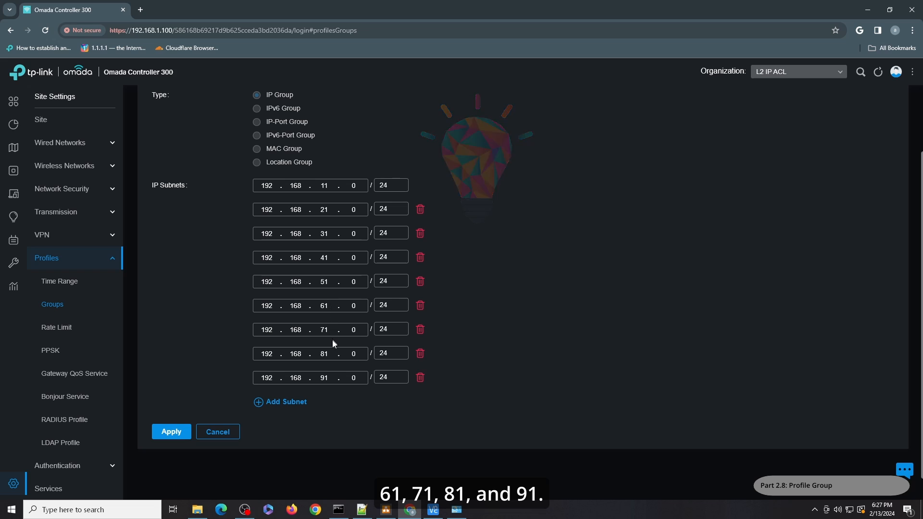
left_click(225, 433)
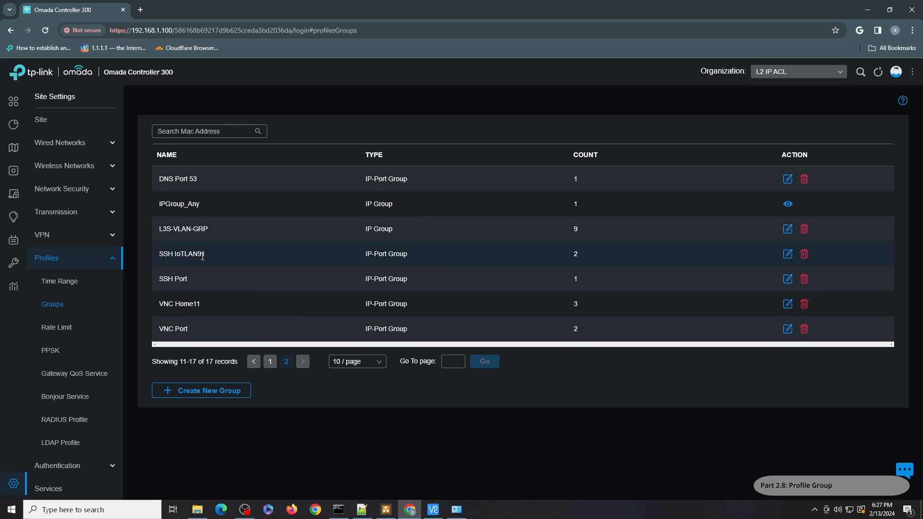
Inspect the subnets and ports of the SSH IoTLAN91 and SSH Port profile groups without changing them
left_click(787, 254)
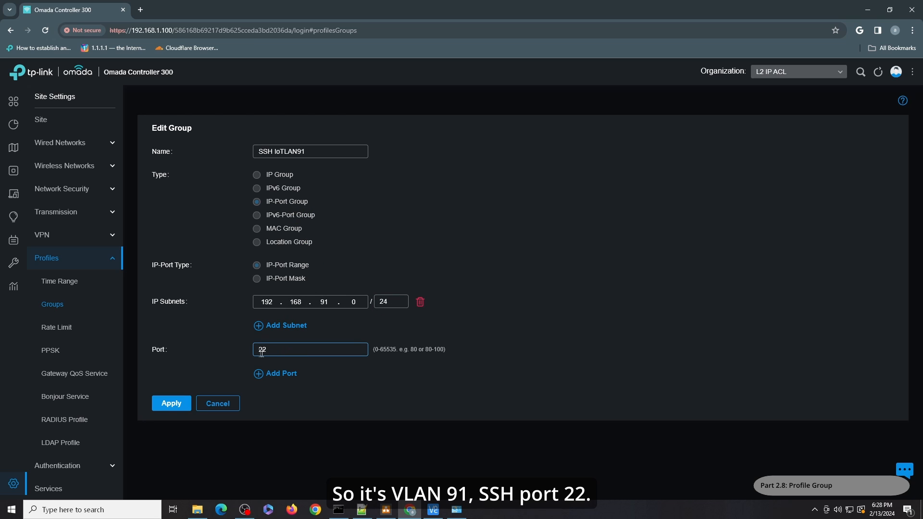
left_click(218, 405)
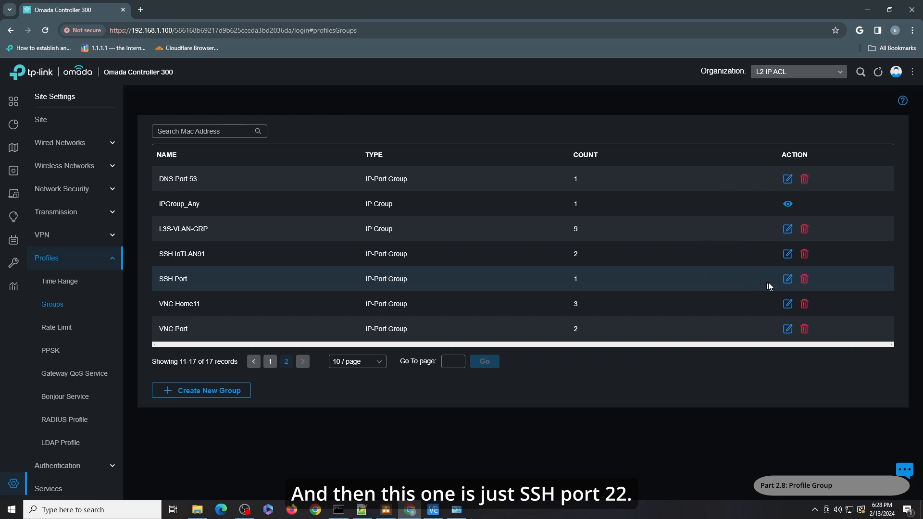
left_click(787, 279)
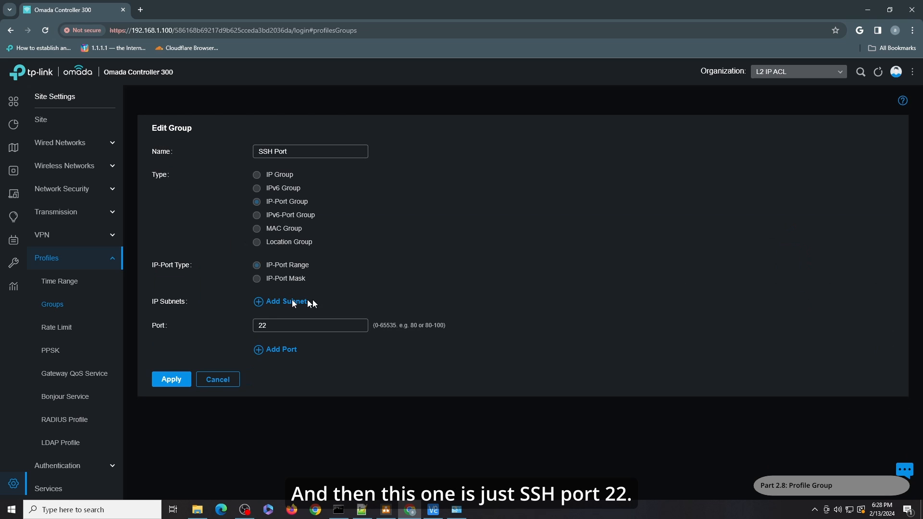
left_click(226, 380)
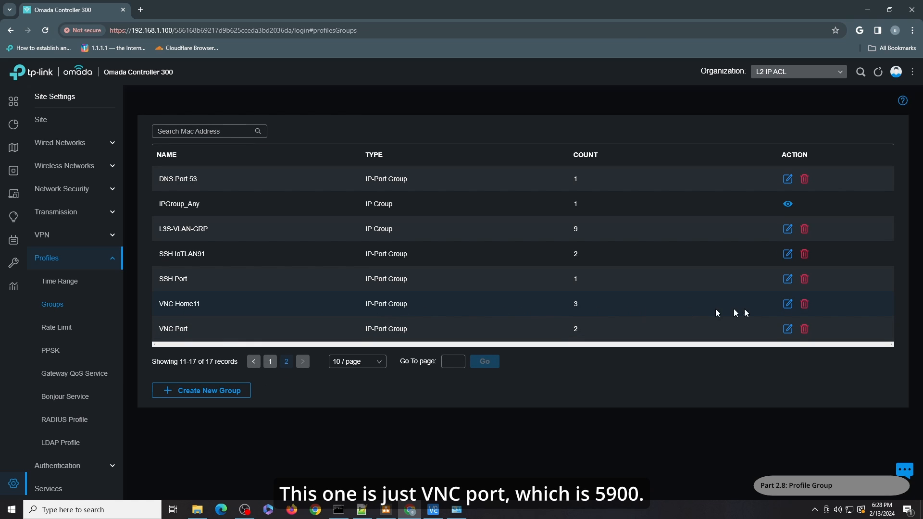
Inspect the subnets and ports of the VNC Home11 and VNC Port profile groups without changing them
left_click(787, 304)
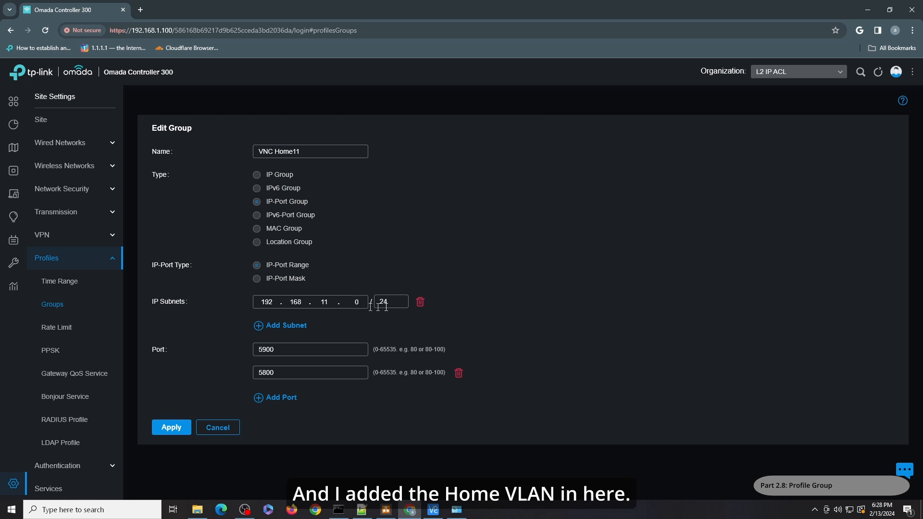
left_click(217, 428)
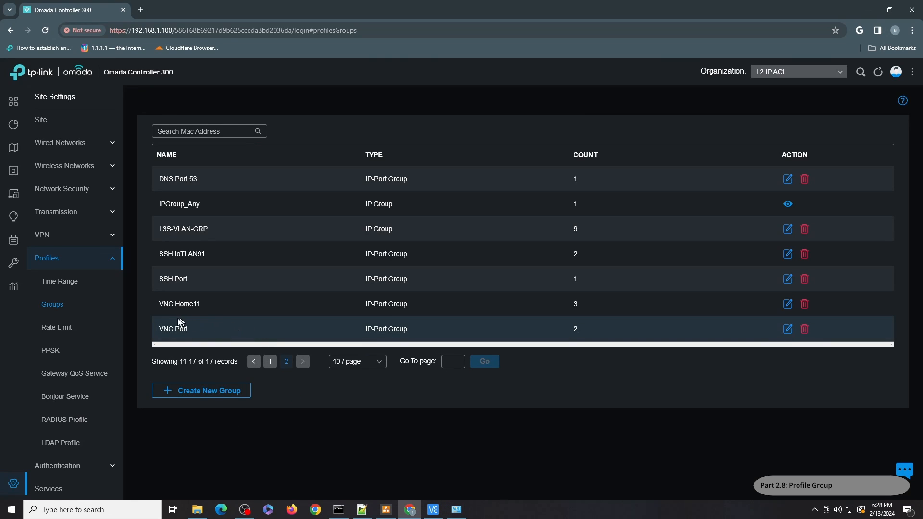
left_click(787, 328)
left_click(219, 403)
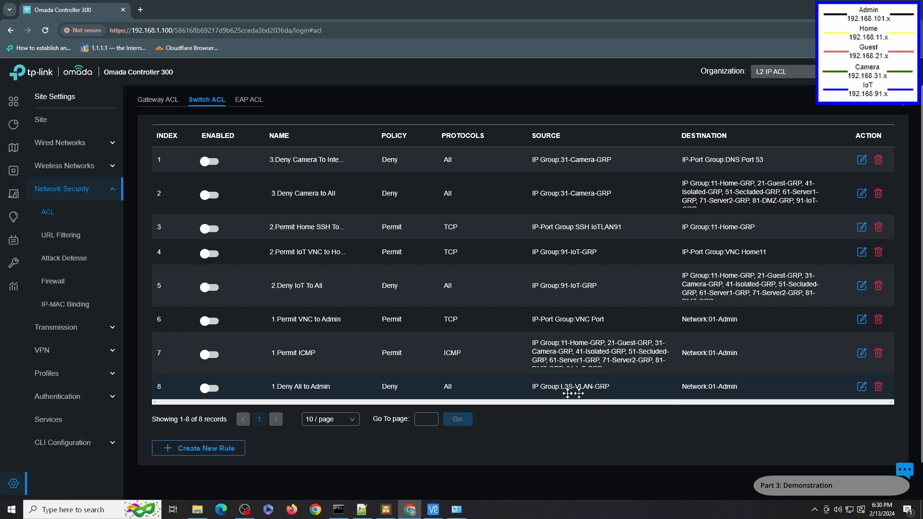
Open the 1.Deny All to Admin switch ACL rule and check its Network destinations and the available destination types
left_click(861, 386)
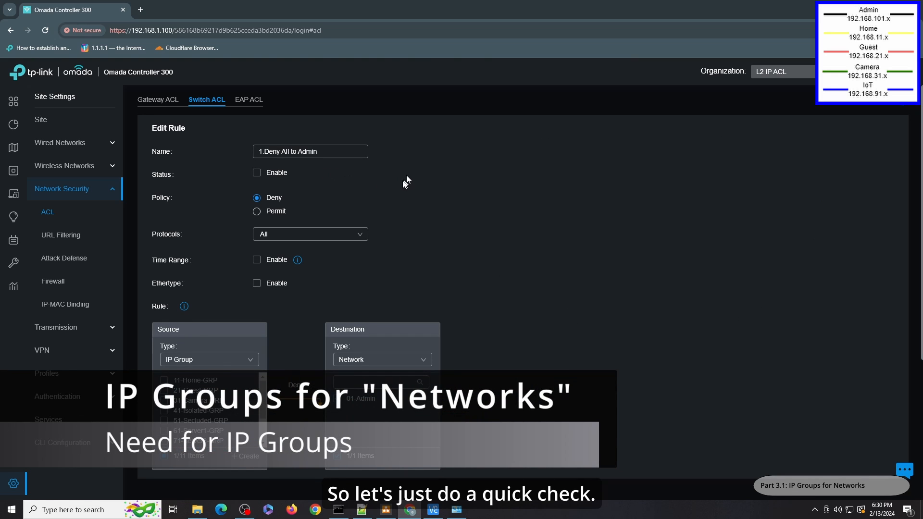
scroll(210, 311, "down", 5)
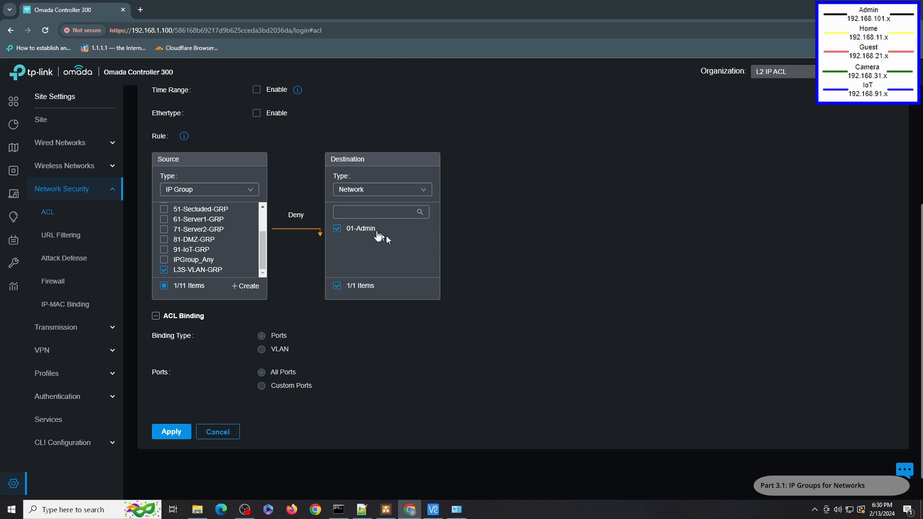
left_click(394, 195)
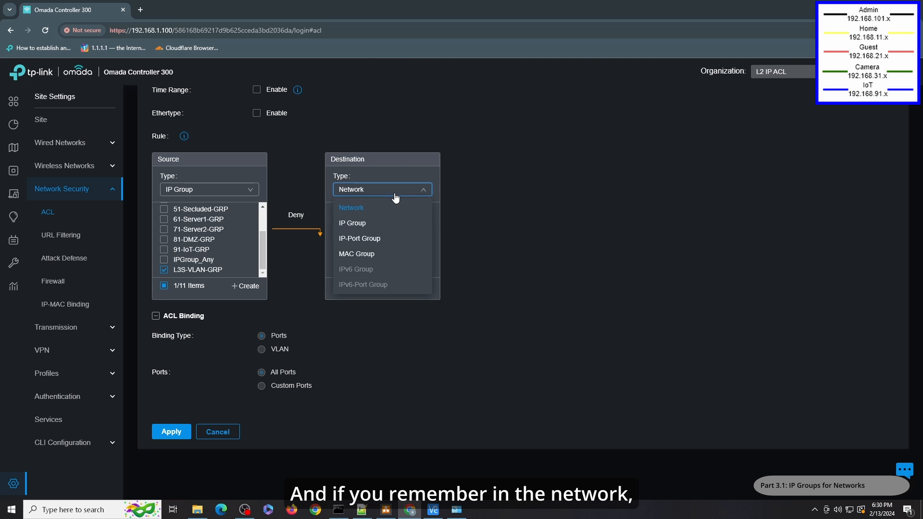
left_click(520, 181)
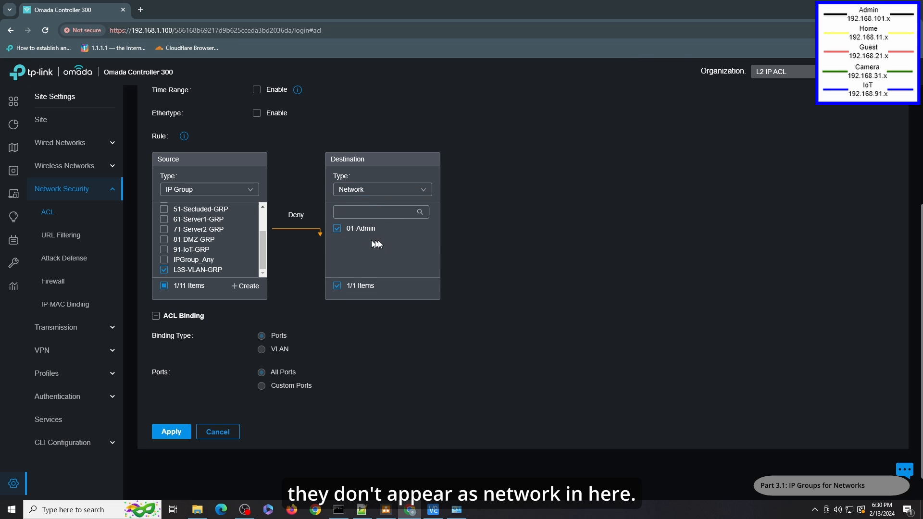
Try IP Group as the rule's destination type, look through the listed groups, and discard the edit
left_click(380, 193)
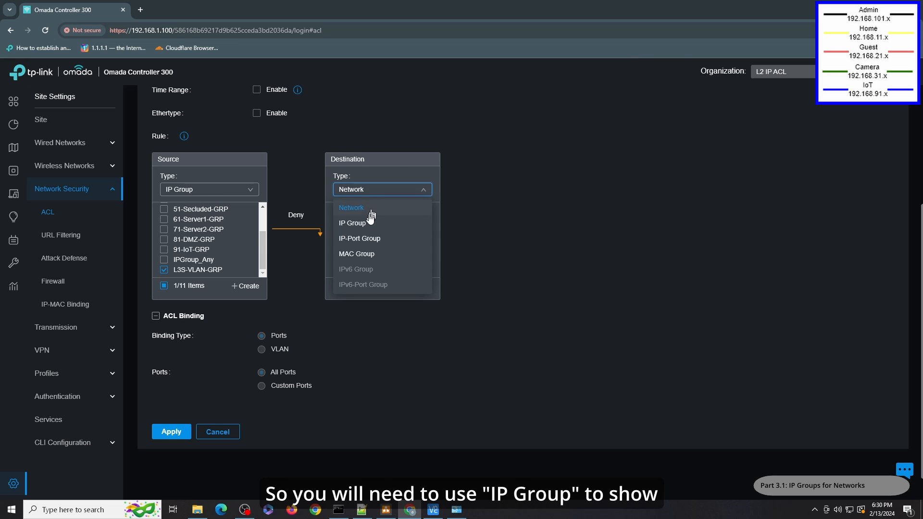
left_click(380, 221)
scroll(388, 235, "down", 2)
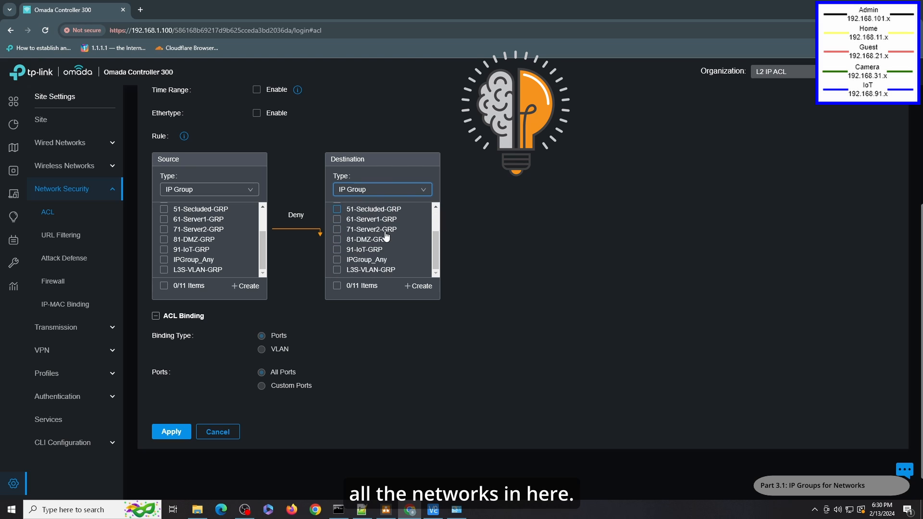
scroll(386, 232, "up", 2)
scroll(319, 231, "down", 1)
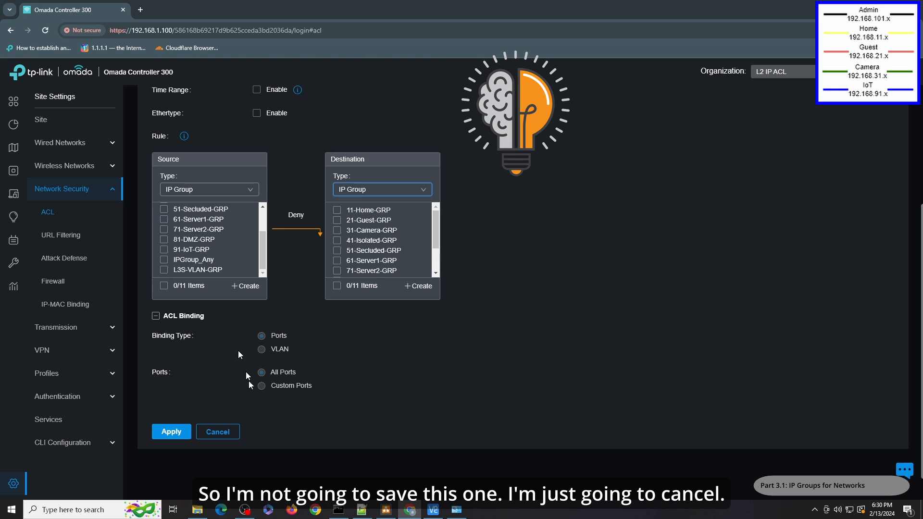
left_click(217, 431)
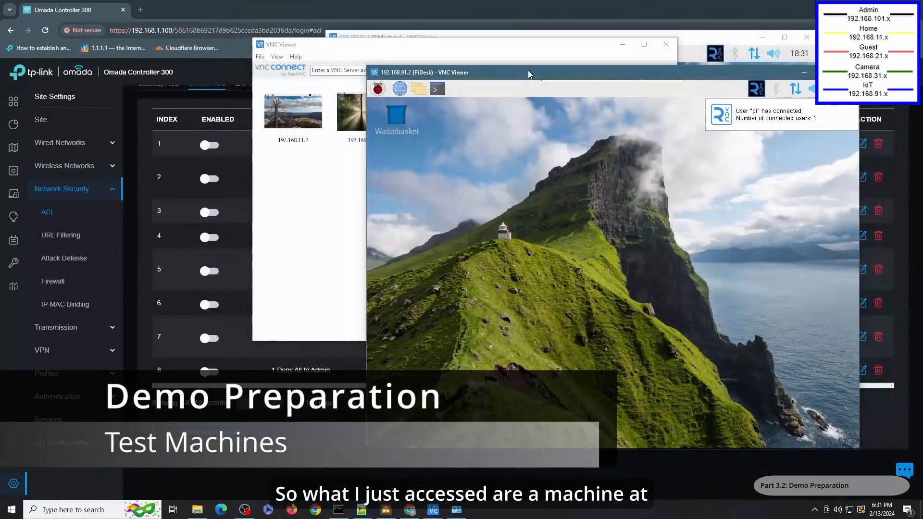
In VNC Viewer, bring the remote desktops of 192.168.11.2 and 192.168.91.2 to the front in turn
left_click(505, 39)
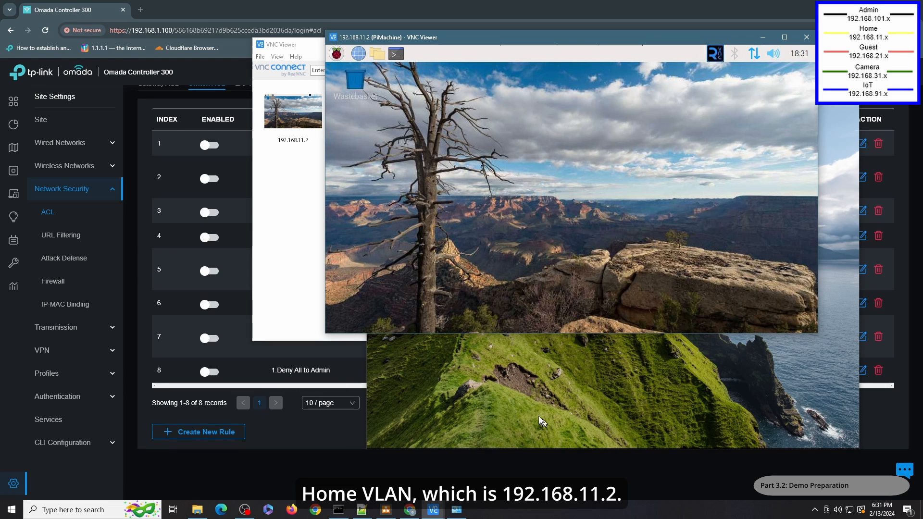
left_click(535, 399)
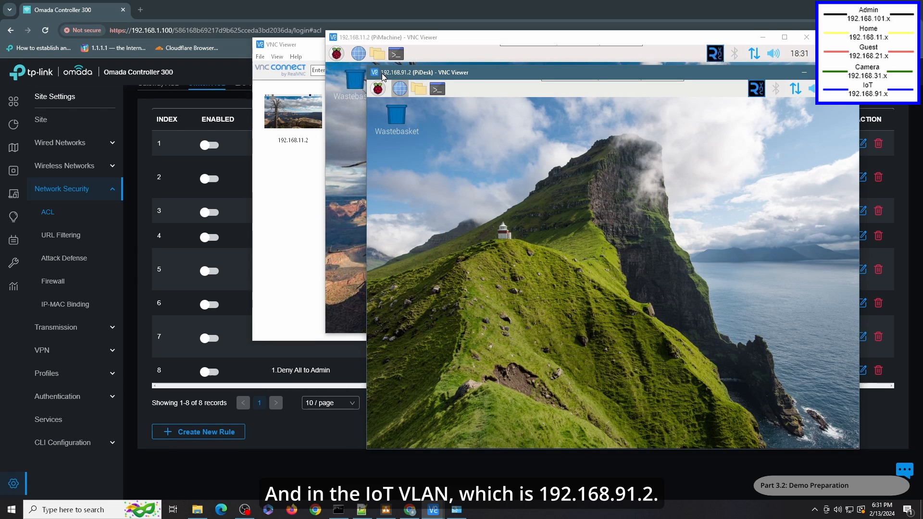
Connect to 192.168.31.2 and 192.168.31.3 in VNC Viewer, cascade their windows with the others, and minimize the connection list
left_click(309, 216)
double_click(376, 119)
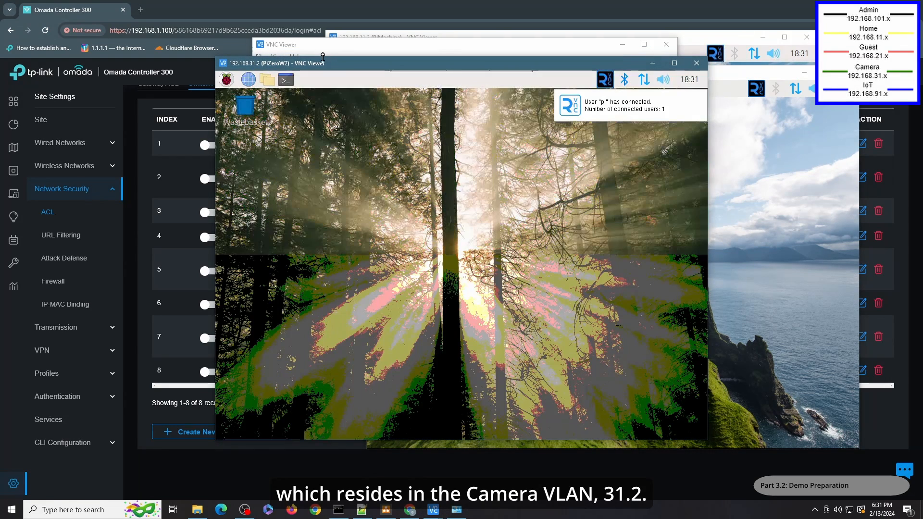
left_click_drag(339, 70, 532, 103)
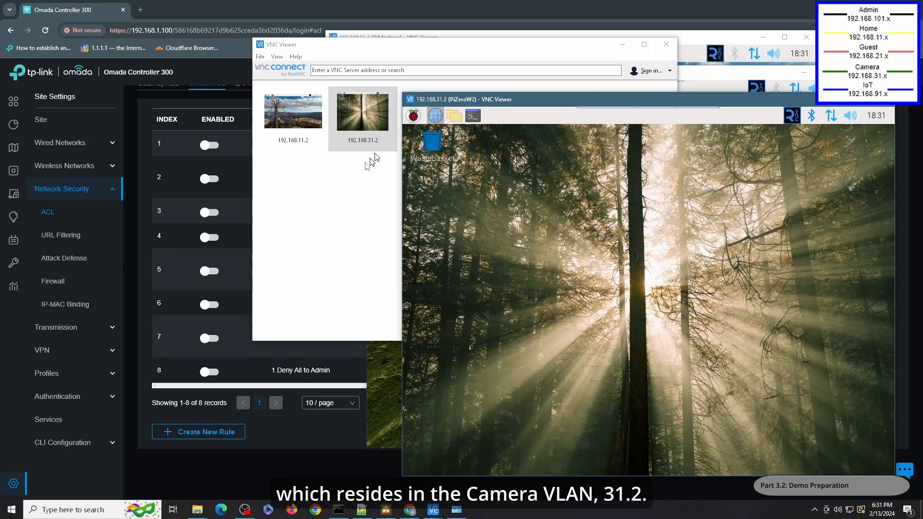
left_click(443, 145)
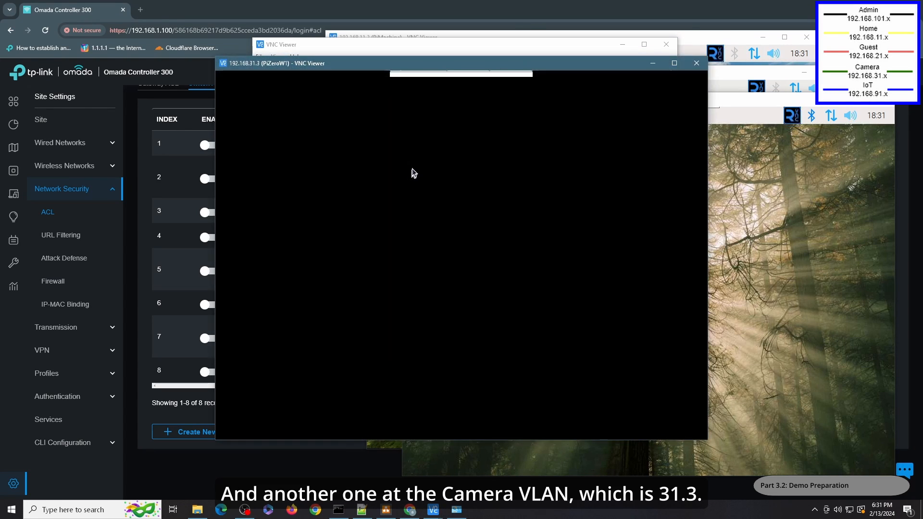
left_click_drag(325, 64, 573, 143)
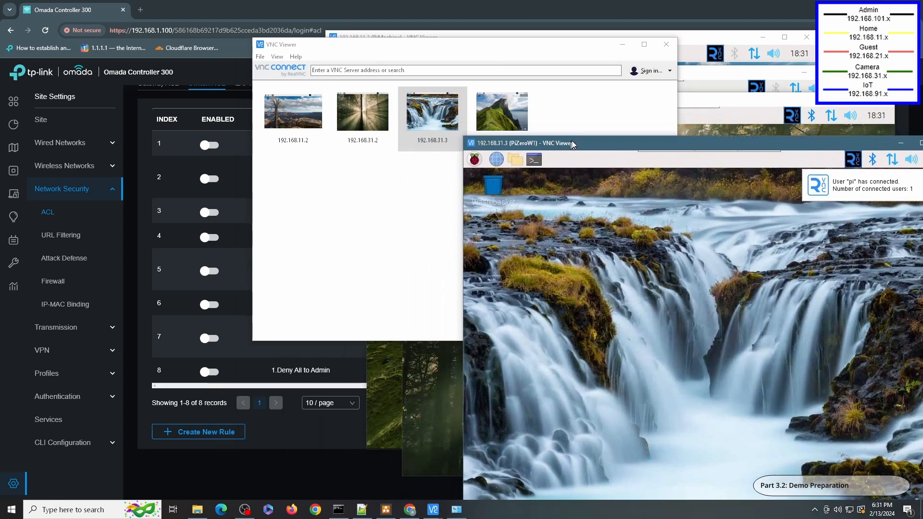
left_click(625, 45)
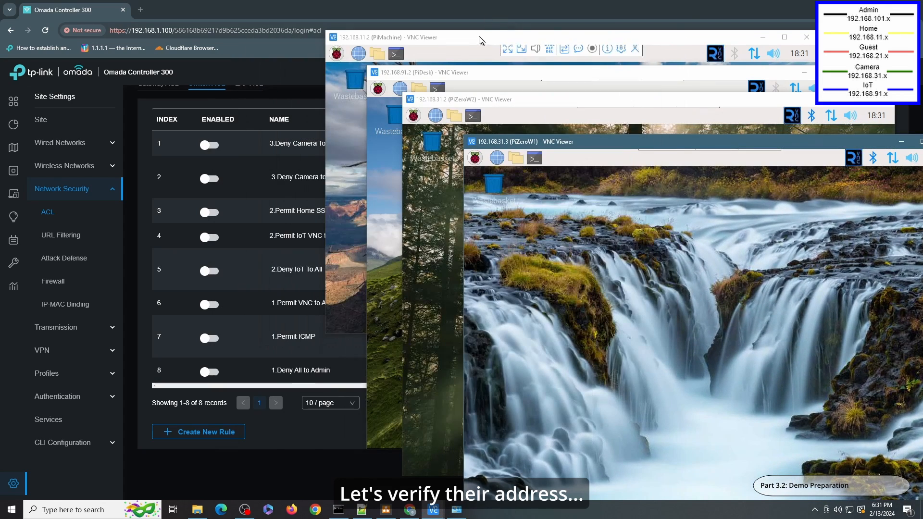
Check the IP addresses of the Home machine 192.168.11.2 and the IoT machine 192.168.91.2 by running ip add in a terminal on each
left_click(480, 40)
left_click(396, 53)
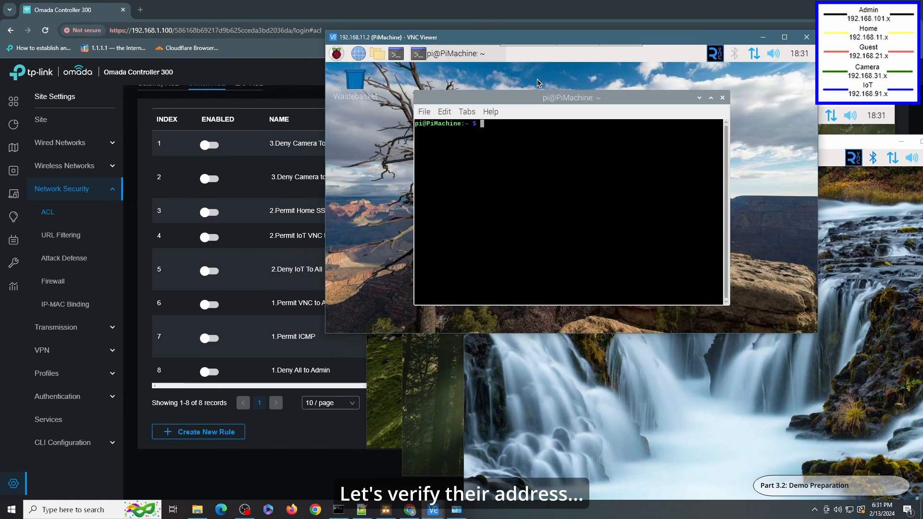
type("ip add")
key("Return")
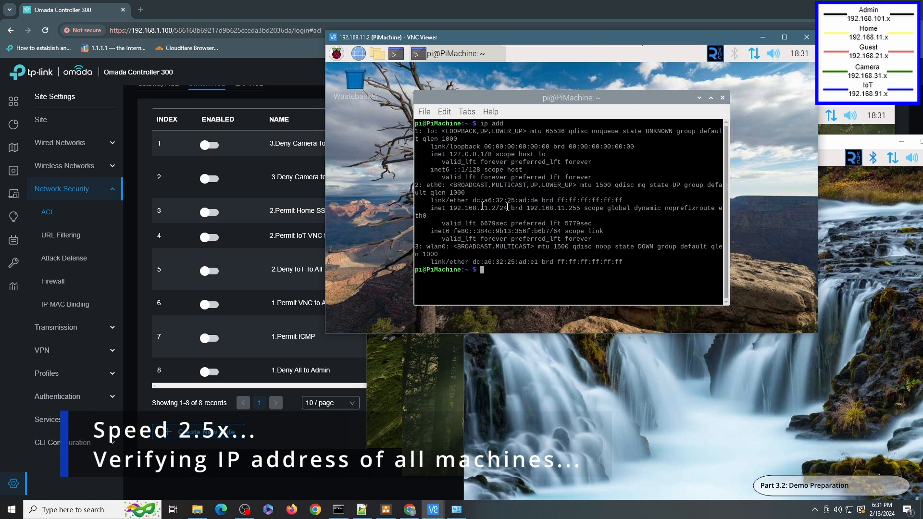
left_click(395, 358)
left_click(437, 88)
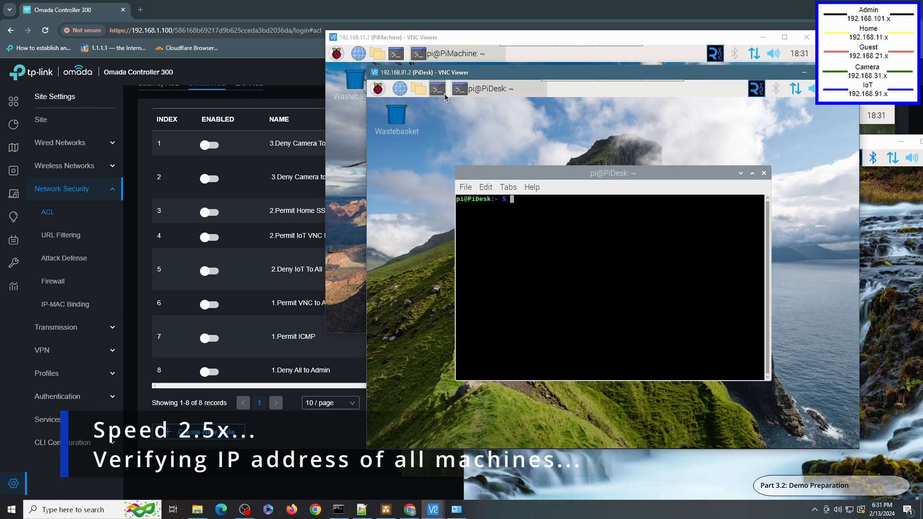
type("ip add")
key("Return")
Check the IP addresses of the Camera machines 192.168.31.2 and 192.168.31.3 by running ip add in a terminal on each
left_click(440, 459)
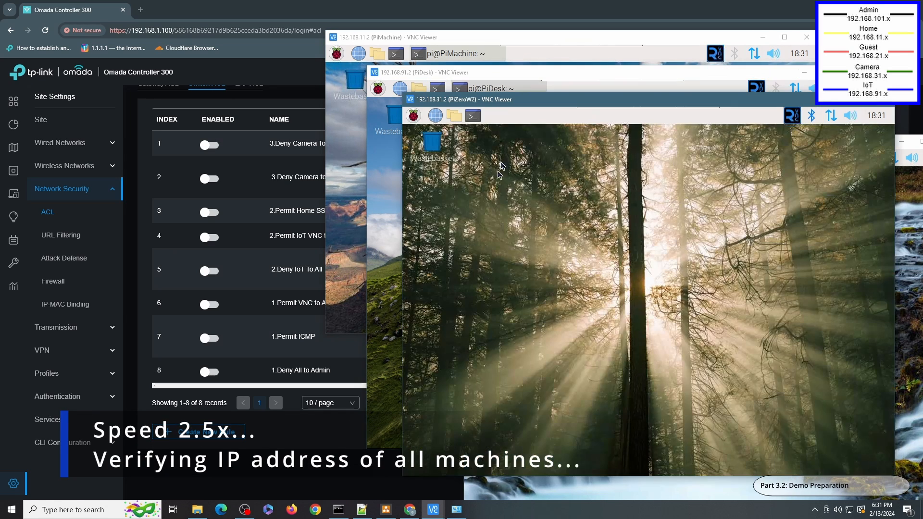
left_click(473, 116)
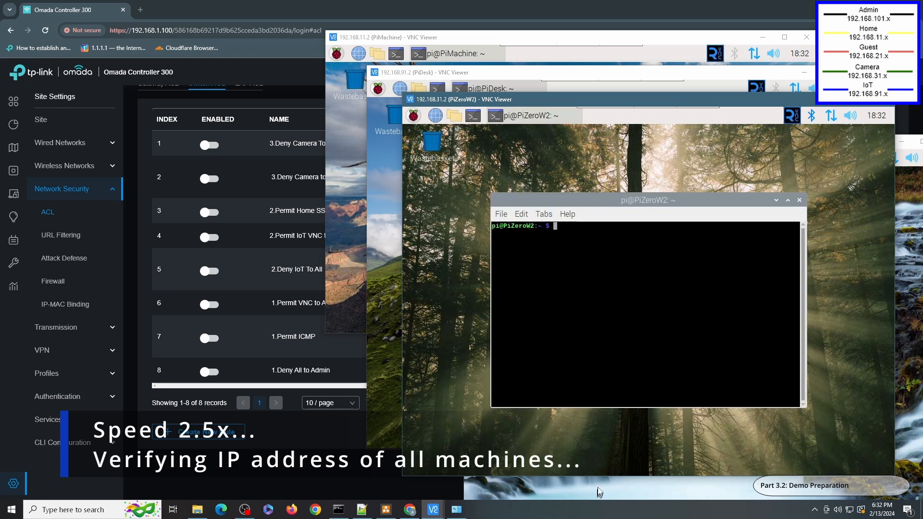
type("ip add")
key("Return")
left_click(566, 480)
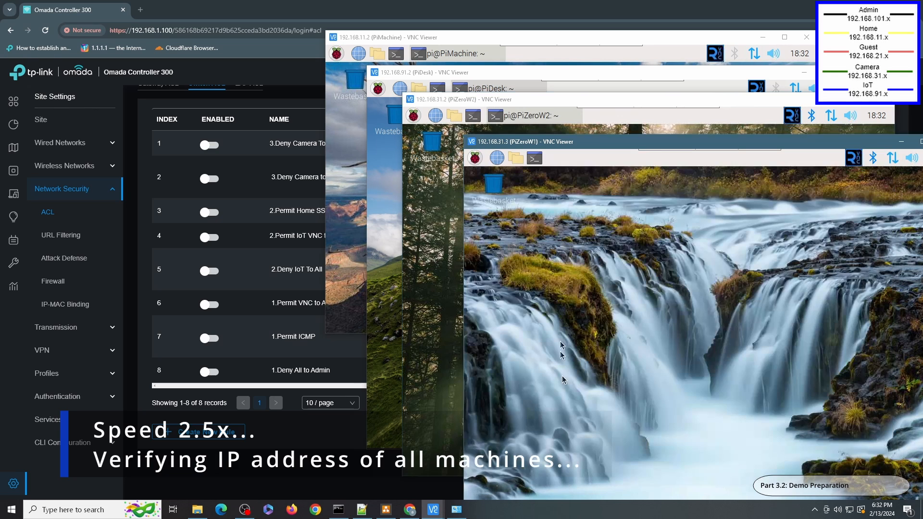
left_click(533, 160)
type("ip add")
key("Return")
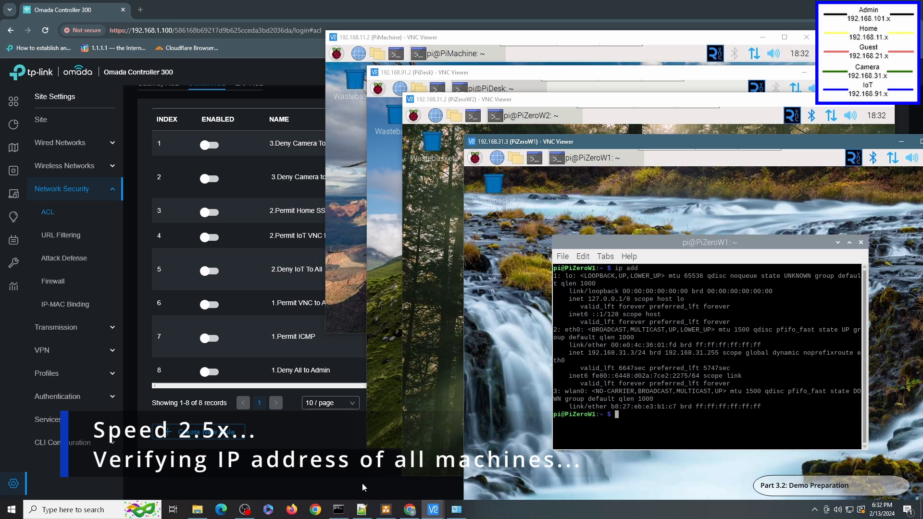
View the local computer's Ethernet connection details to check its IPv4 address, and put the Network Connections window away
left_click(456, 509)
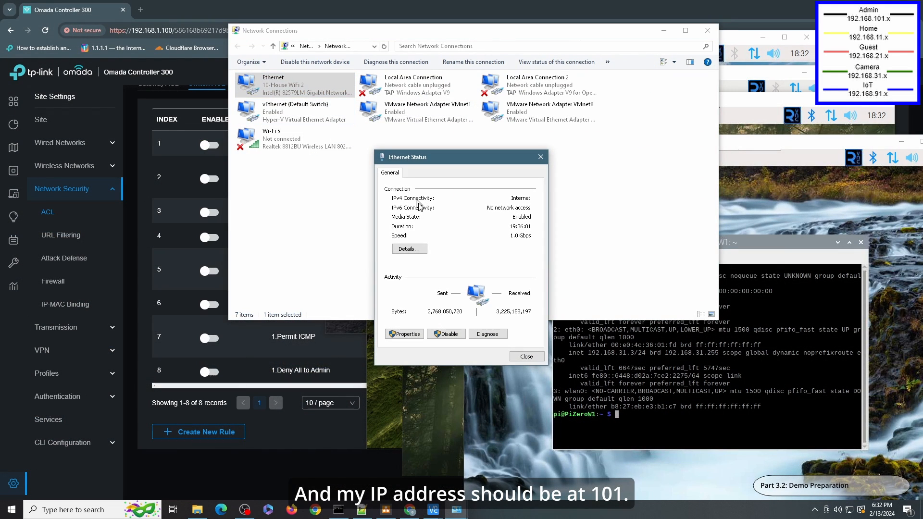
left_click(407, 249)
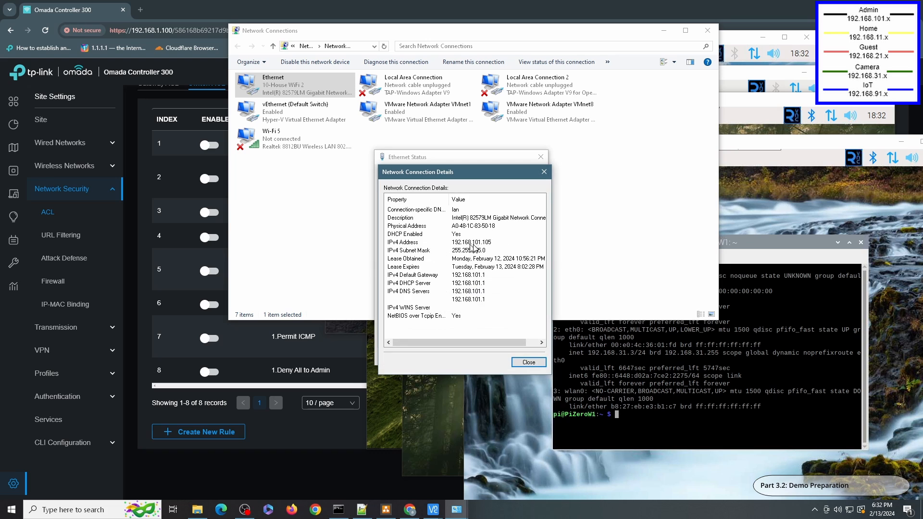
left_click(528, 361)
left_click(526, 356)
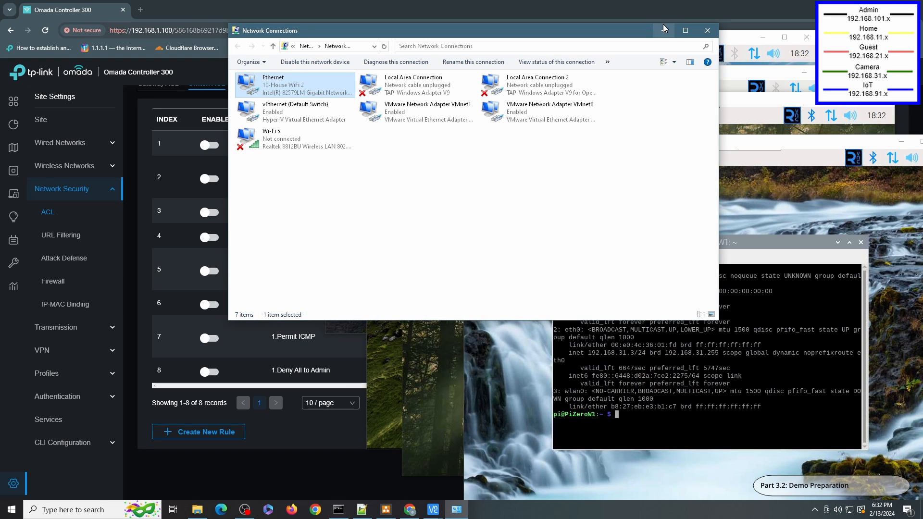
left_click(663, 30)
Ping the Home machine 192.168.11.2 from the local Command Prompt and stop the ping after a few replies
left_click(338, 509)
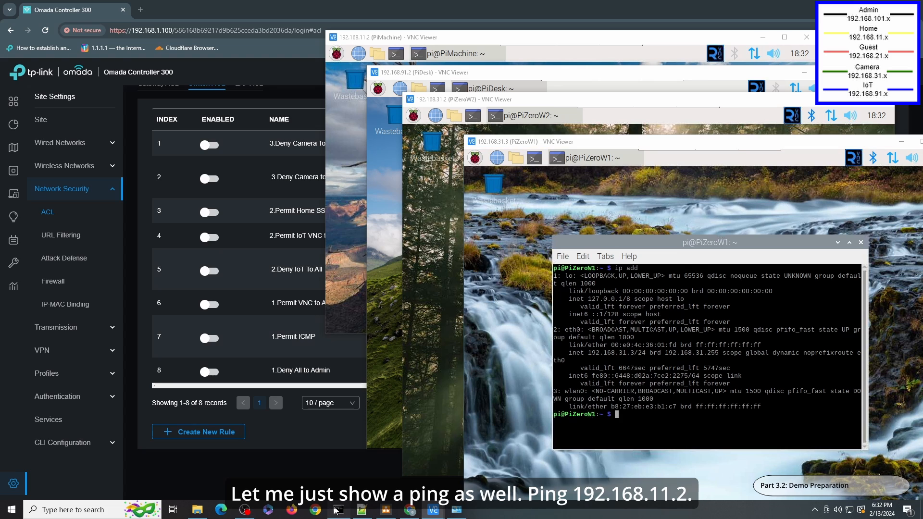
left_click_drag(425, 166, 480, 223)
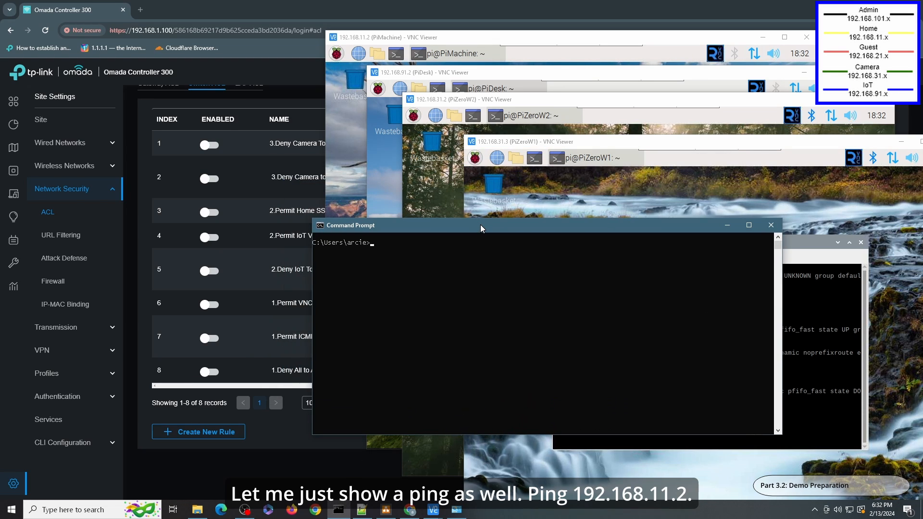
type("ping 192.168.11.2")
key("Return")
key("ctrl+c")
Ping the IoT machine 192.168.91.2 from the local Command Prompt and stop the ping
type("ping 192.168.1.2")
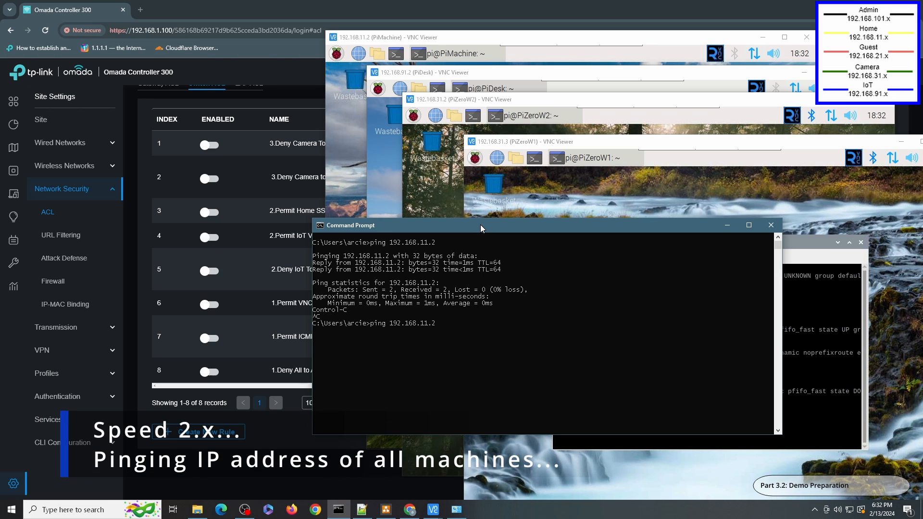
key("BackSpace")
key("BackSpace")
key("BackSpace")
type("91.2")
key("Return")
key("ctrl+c")
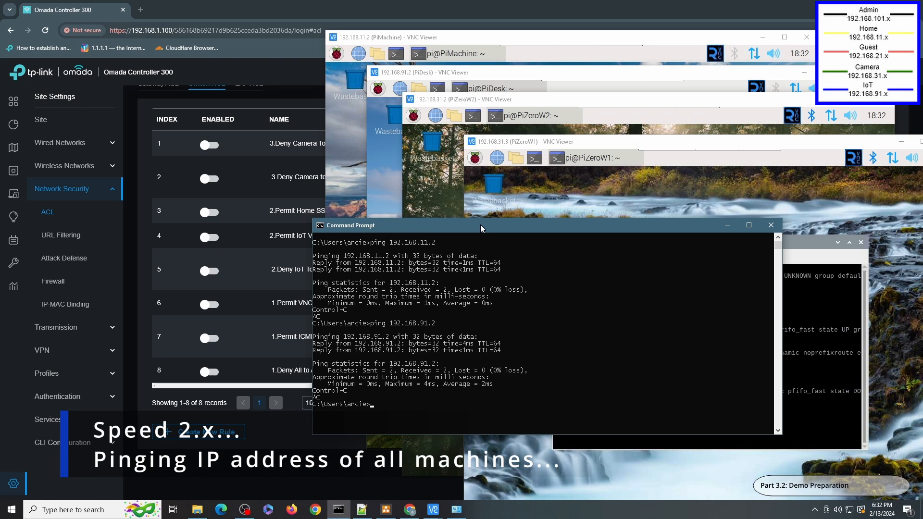
Ping the Camera machines 192.168.31.2 and 192.168.31.3 from the local Command Prompt, stopping each ping after a few replies
key("BackSpace")
key("BackSpace")
key("BackSpace")
key("BackSpace")
type("31.2")
key("Return")
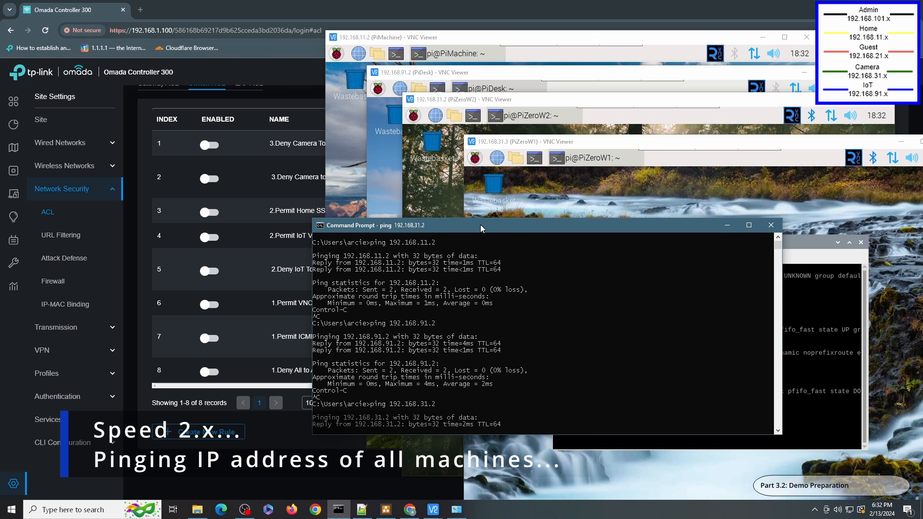
key("ctrl+c")
key("Up")
type("3")
key("Return")
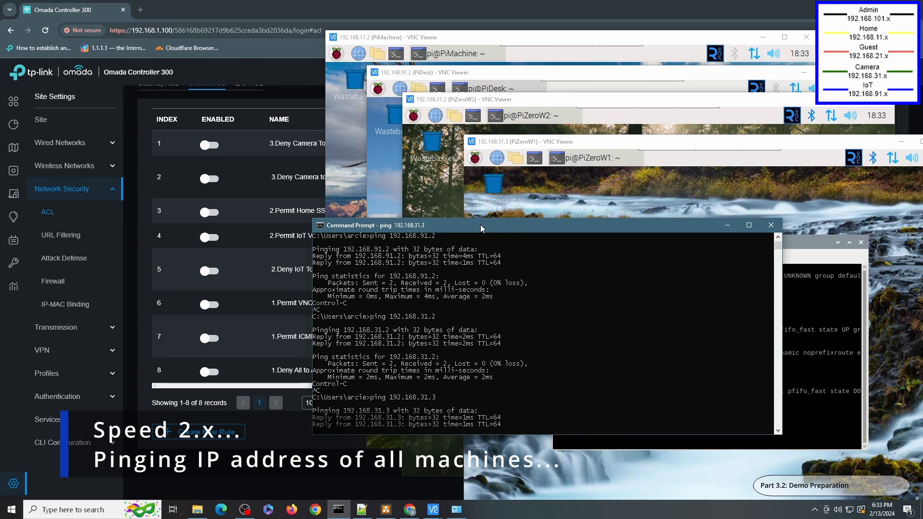
key("ctrl+c")
Start a ping to the Admin computer 192.168.101.105 in the terminal of the Home machine 192.168.11.2
left_click(351, 139)
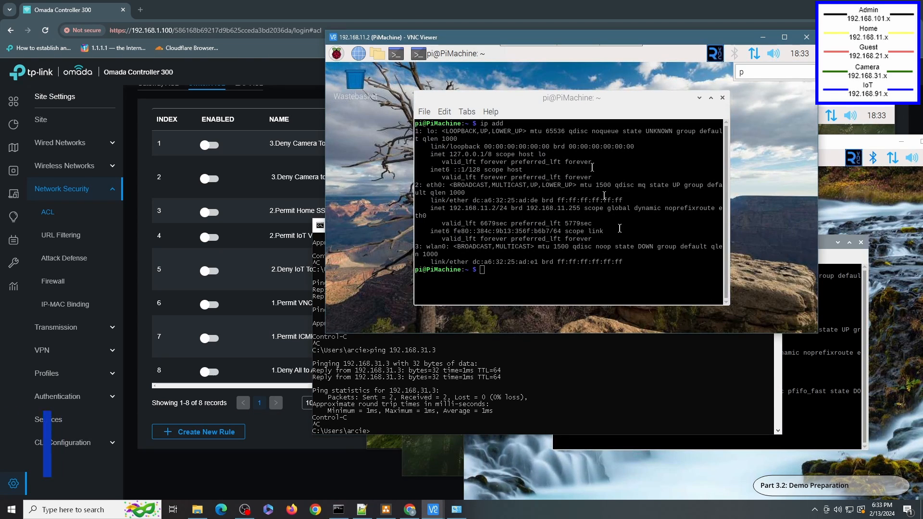
left_click(552, 262)
type("ping 192.168.101")
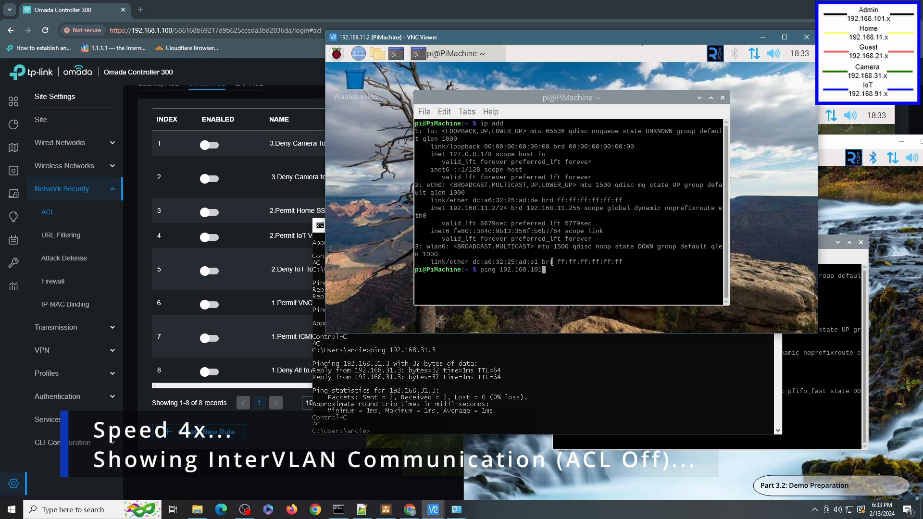
type(".100")
key("Return")
Start a ping to the Admin computer 192.168.101.105 in the terminal of the IoT machine 192.168.91.2
left_click(385, 442)
type("p")
left_click(562, 272)
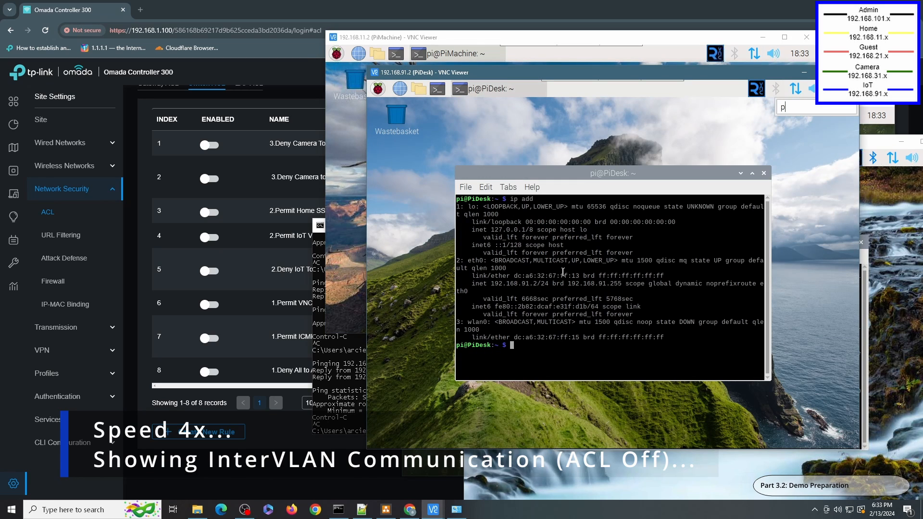
type("ping 192.168.101.100")
key("Return")
Start a ping to the Admin computer 192.168.101.105 in the terminal of the Camera machine 192.168.31.2
left_click(444, 462)
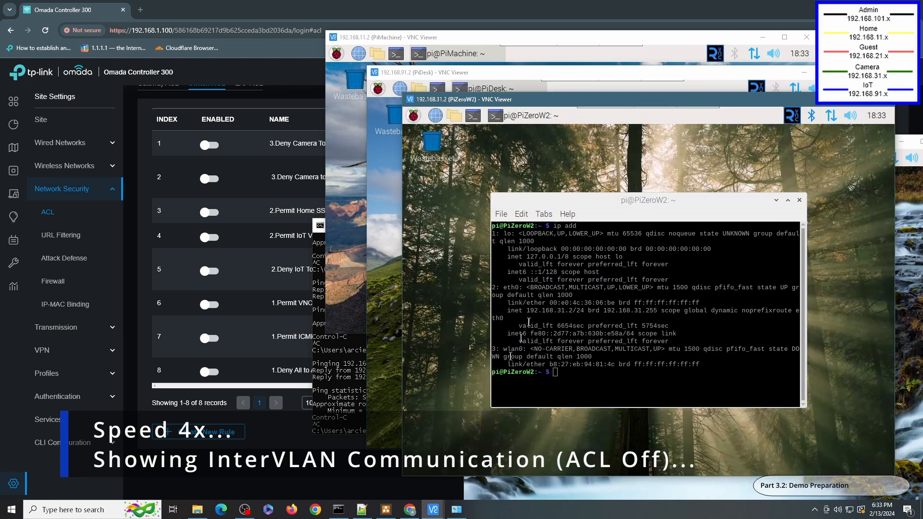
left_click(662, 300)
type("puin")
type("g 192.168.1")
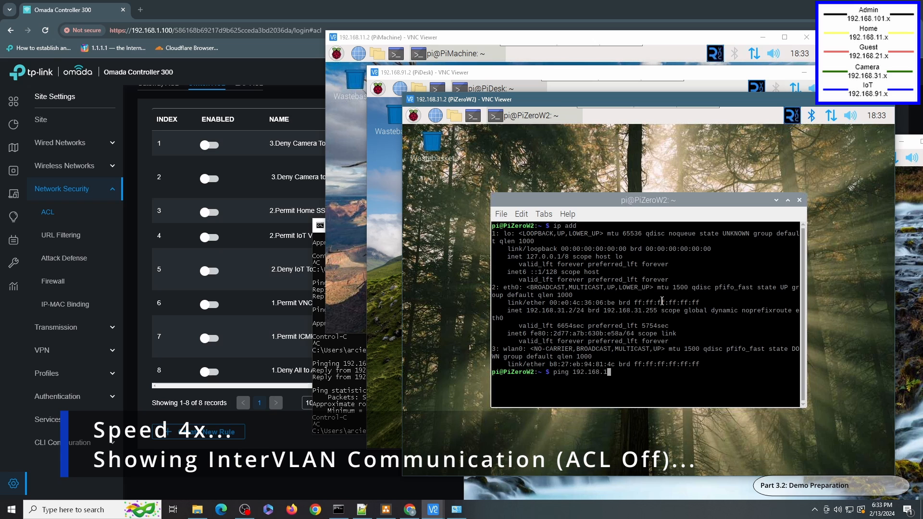
type("01.100")
key("Return")
Ping the Admin computer 192.168.101.105 from the terminal of the Camera machine 192.168.31.3 and stop the ping
left_click(660, 486)
type("p")
left_click(660, 444)
type("ping 1")
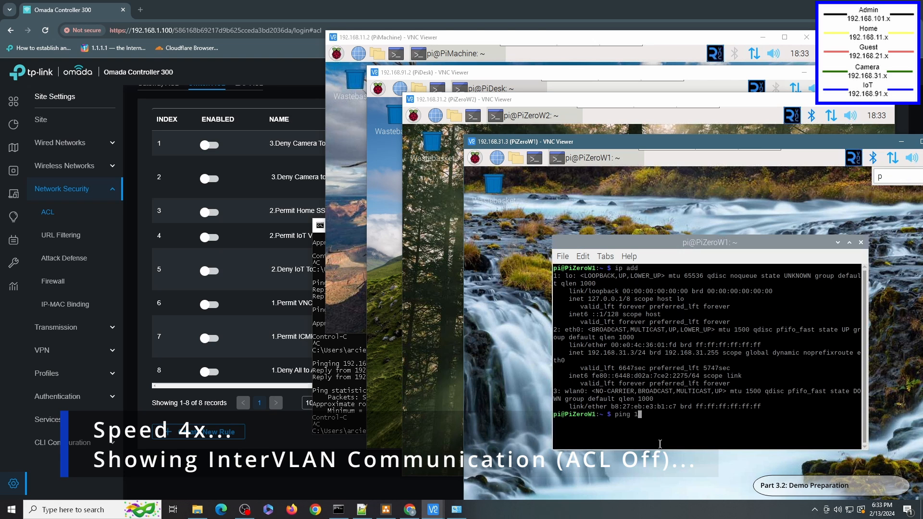
type("92.168.101.105")
key("Return")
key("ctrl+c")
Stop the running pings to 192.168.101.105 on machines 192.168.31.2, 192.168.91.2 and 192.168.11.2
left_click(438, 339)
left_click(543, 331)
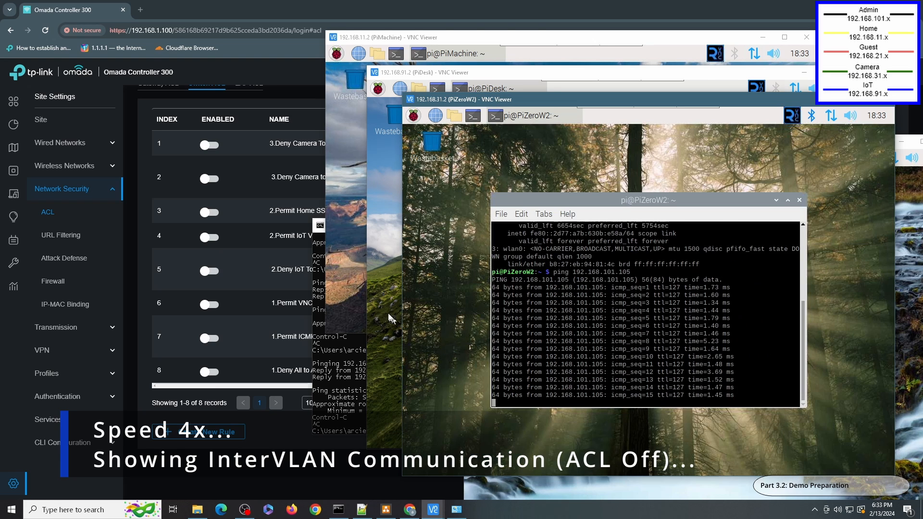
left_click(388, 318)
left_click(485, 308)
key("ctrl+c")
left_click(341, 312)
left_click(498, 258)
key("ctrl+c")
Open the Chromium browser on the Home machine 192.168.11.2 and on the IoT machine 192.168.91.2
left_click(358, 53)
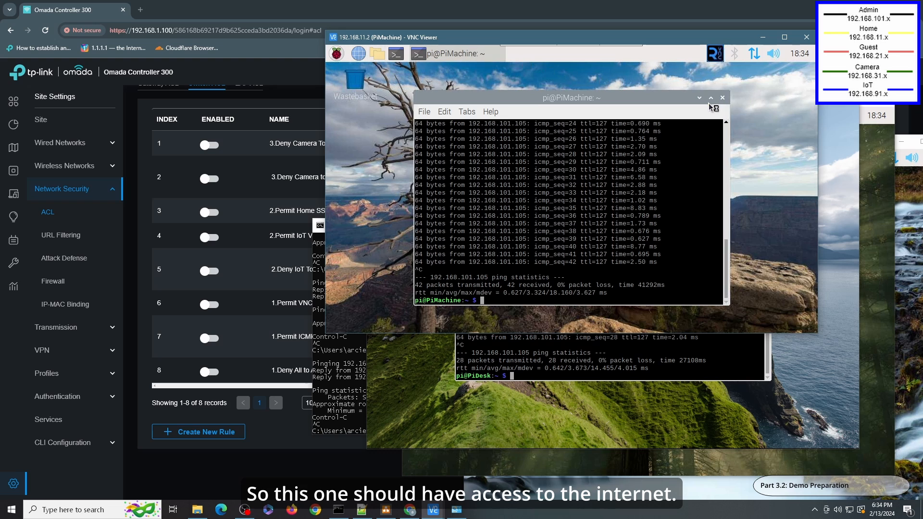
left_click(832, 181)
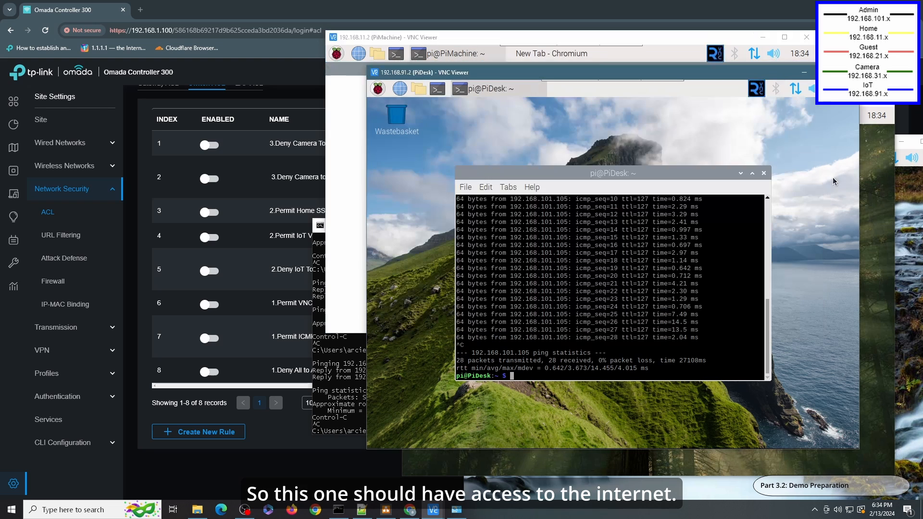
left_click(400, 90)
Start a ping to google.com in the terminal of the Camera machine 192.168.31.2
left_click(876, 198)
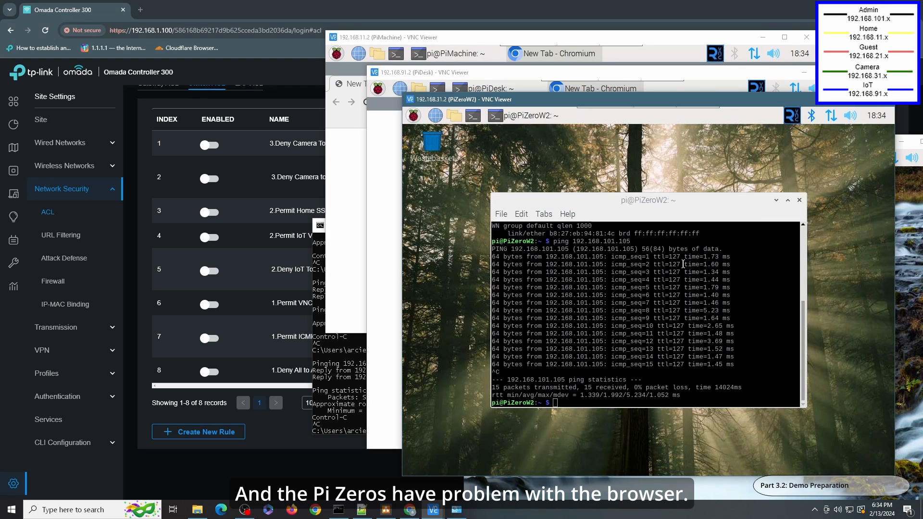
type("pi")
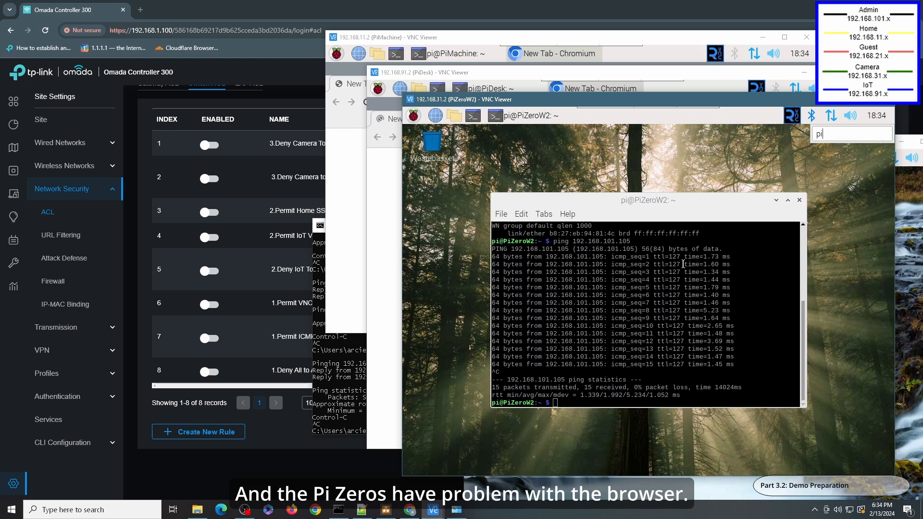
left_click(634, 297)
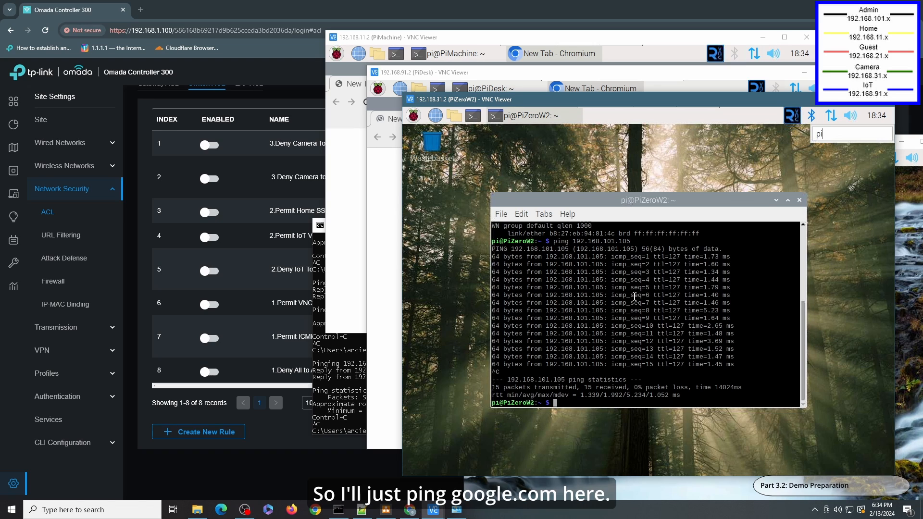
type("ping google.com")
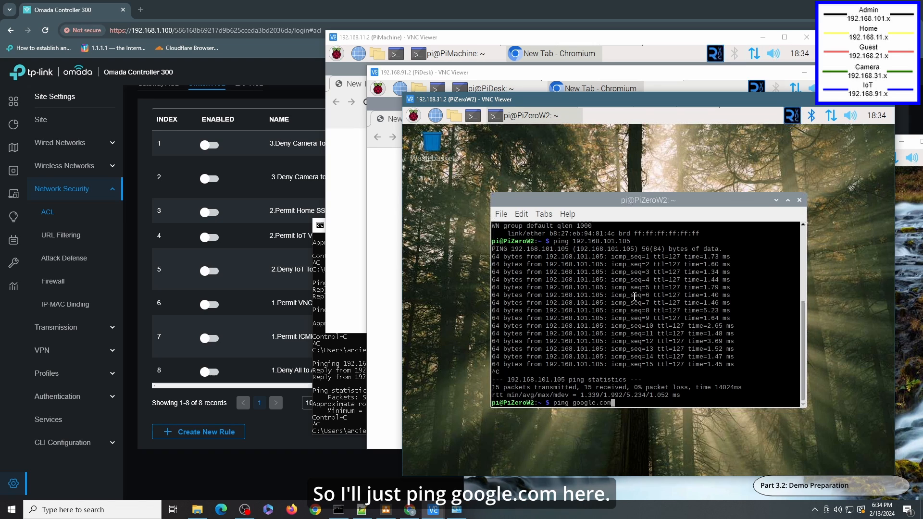
key("Return")
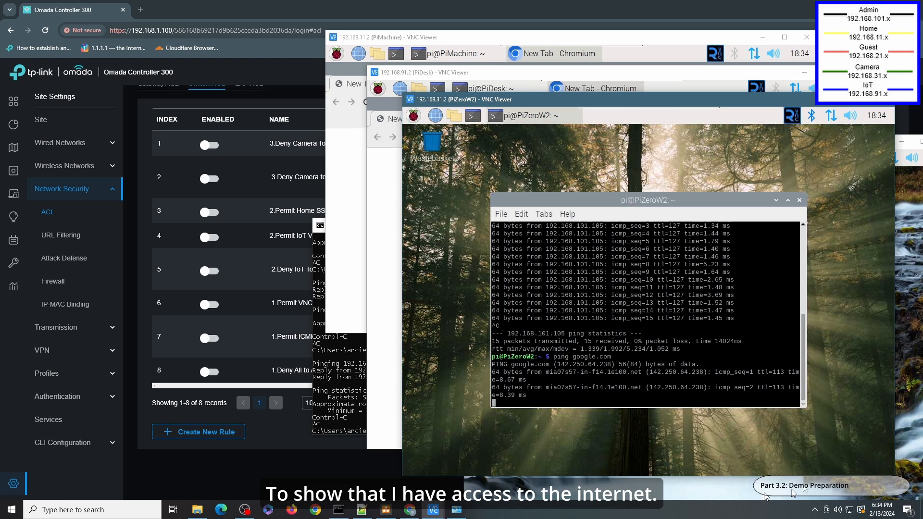
Ping google.com from the Camera machine 192.168.31.3, and stop the google.com ping running on 192.168.31.2
left_click(913, 418)
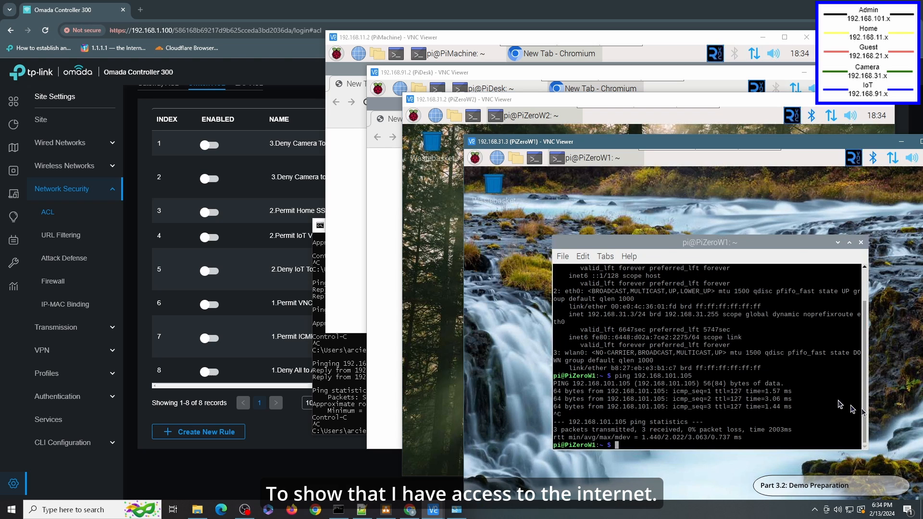
left_click(681, 342)
type("ping google.com")
key("Return")
left_click(437, 372)
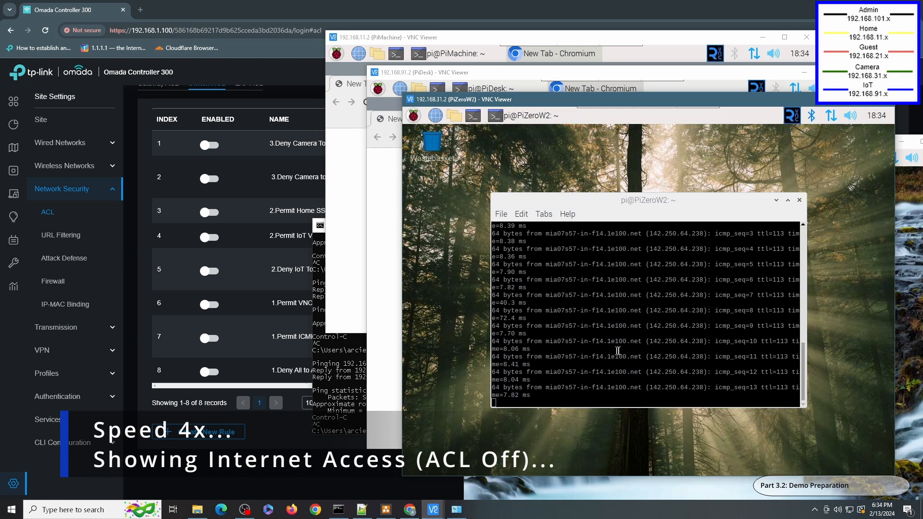
left_click(599, 350)
key("ctrl+c")
Open YouTube on the IoT machine and Reddit on the Home machine in Chromium, and minimize both browsers
left_click(386, 268)
left_click(352, 230)
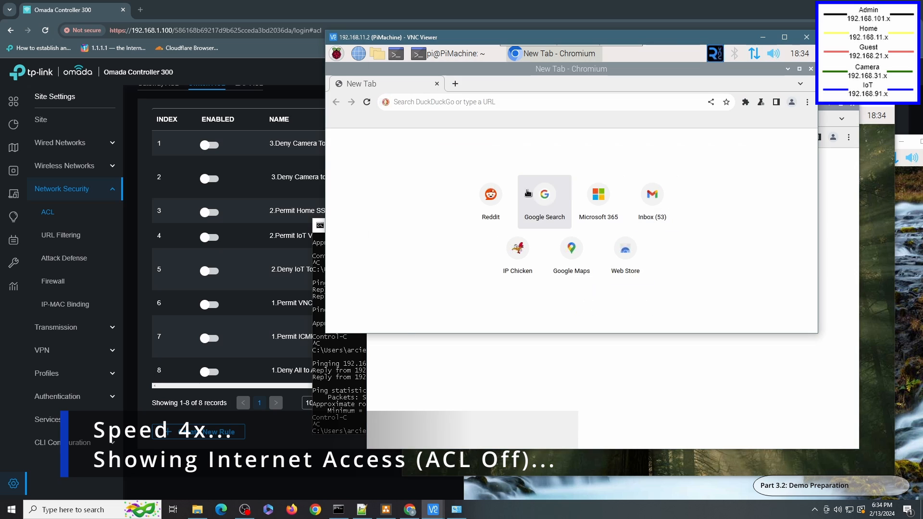
left_click(491, 194)
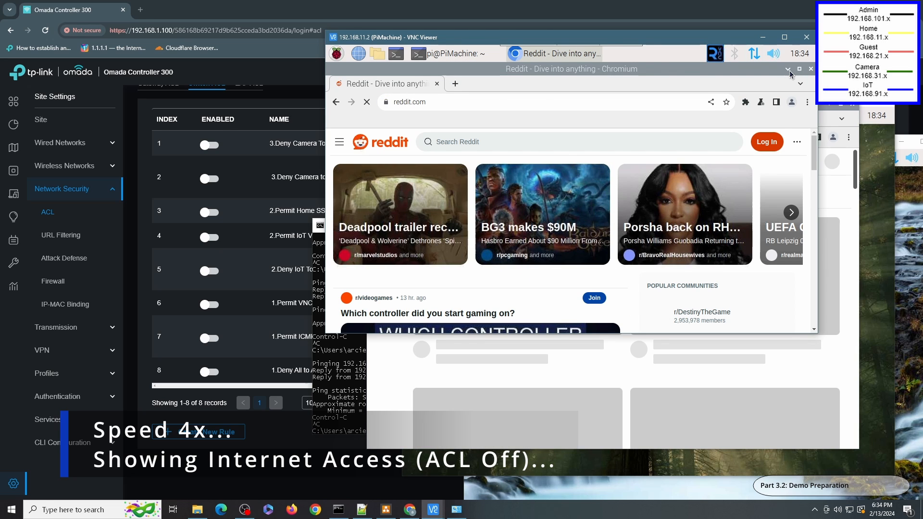
left_click(788, 69)
left_click(850, 114)
Put the four VNC windows away and start a ping to 192.168.11.2 with the t option in the Command Prompt
left_click(873, 313)
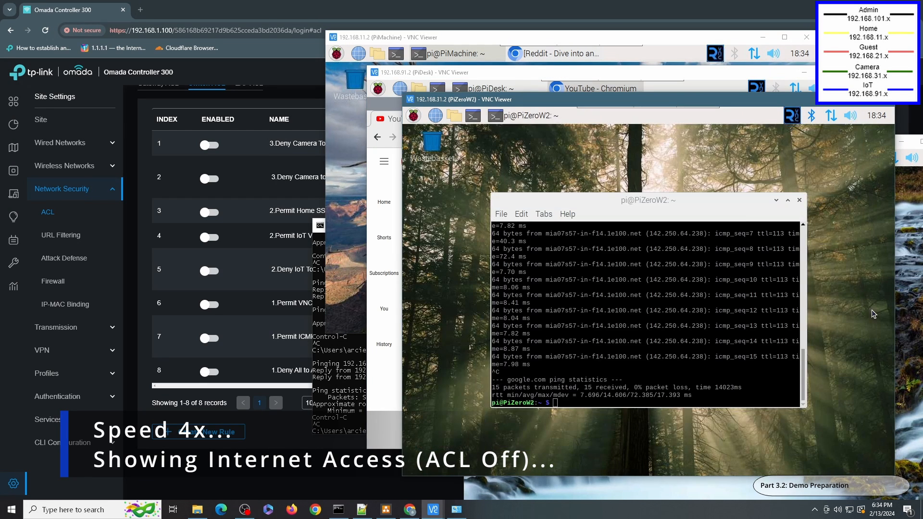
left_click(908, 313)
left_click(521, 74)
left_click(829, 104)
left_click(311, 470)
left_click(339, 510)
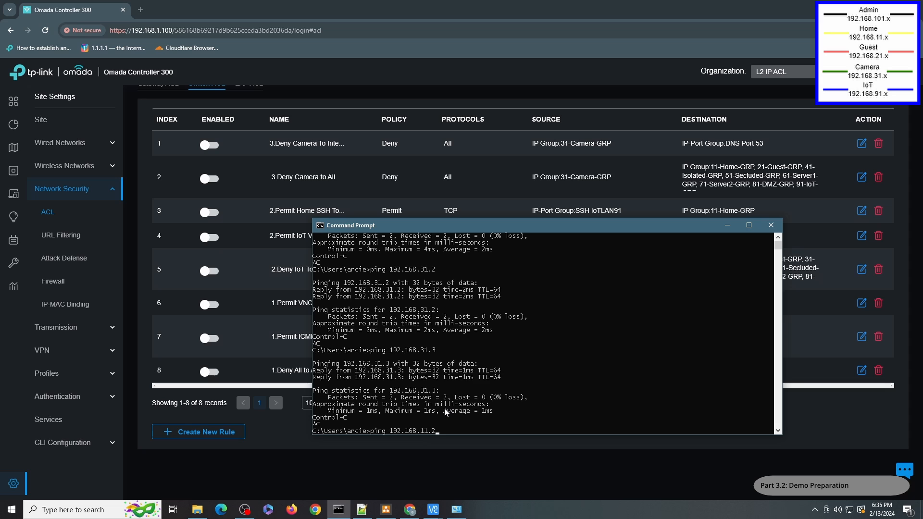
type("t")
key("Return")
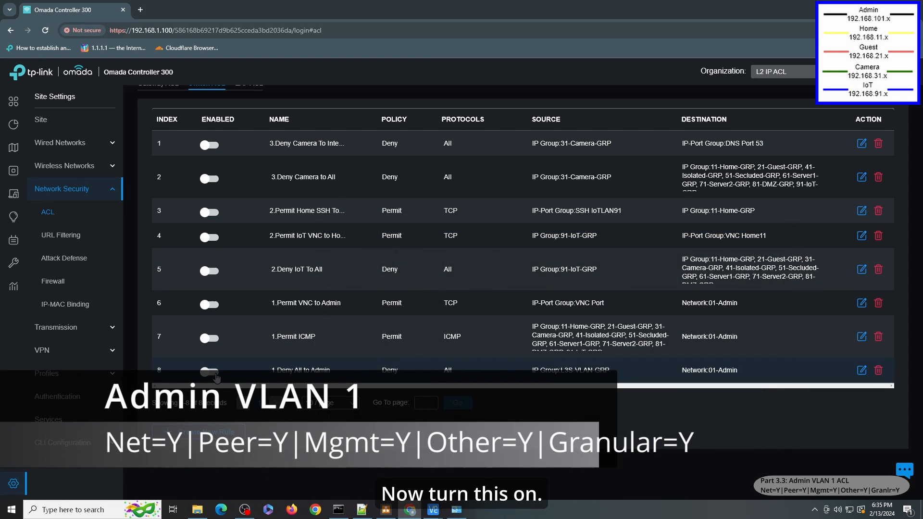
Enable the switch ACL rule 1.Deny All to Admin and bring back the VNC windows of all four test machines
left_click(214, 372)
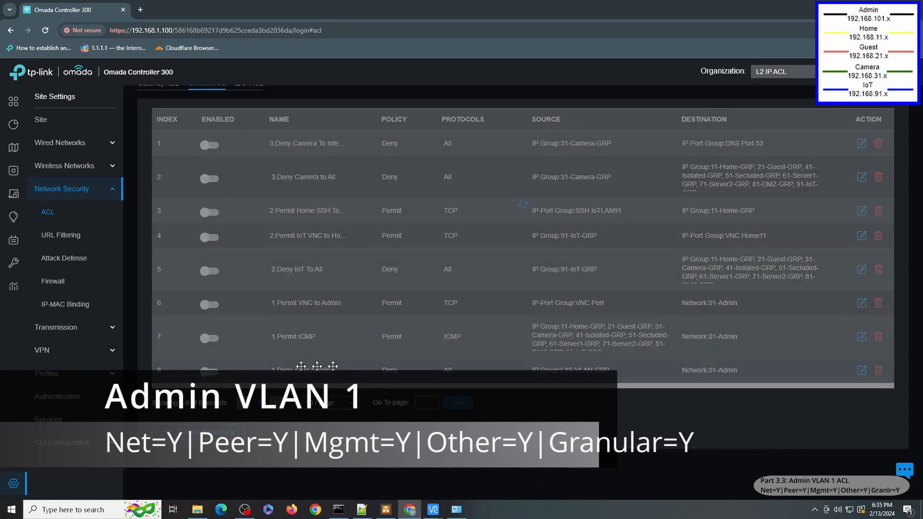
left_click(432, 510)
left_click(432, 514)
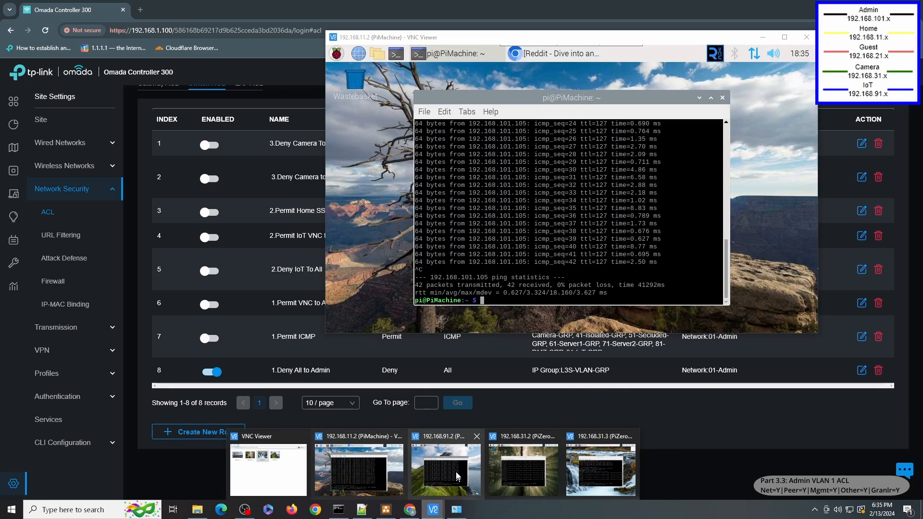
left_click(456, 474)
left_click(433, 511)
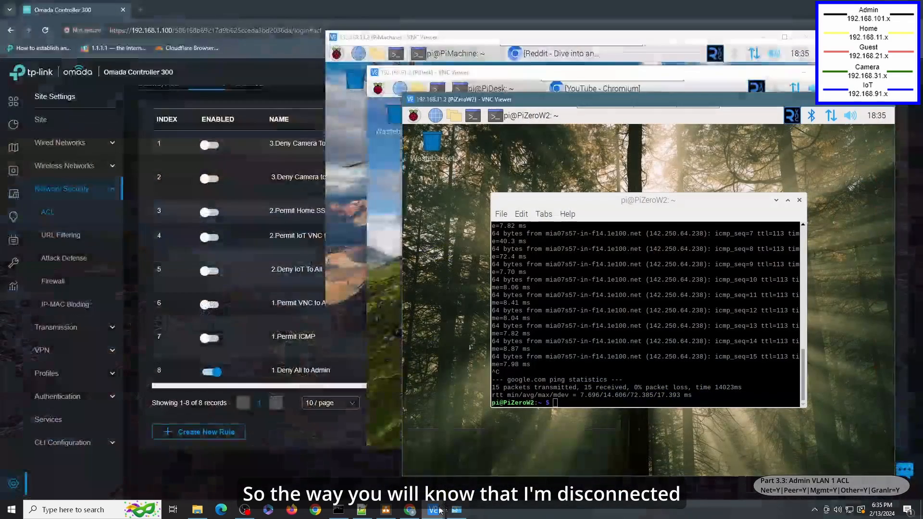
left_click(597, 468)
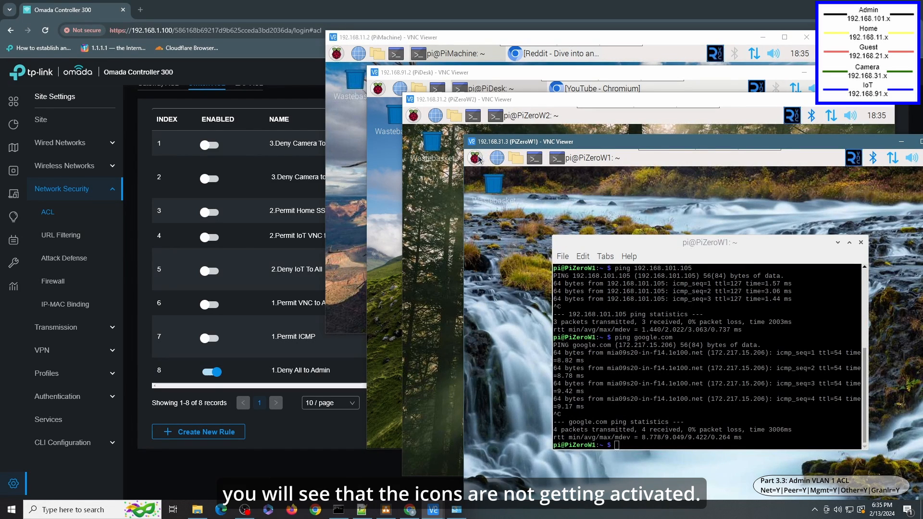
Go through the VNC windows of the Camera, IoT and Home machines to check whether their remote sessions still respond
left_click(458, 284)
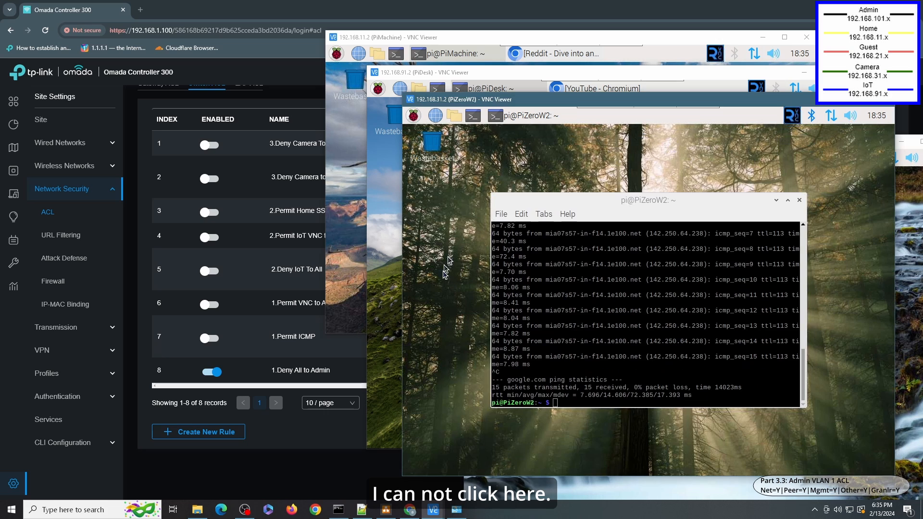
left_click(388, 250)
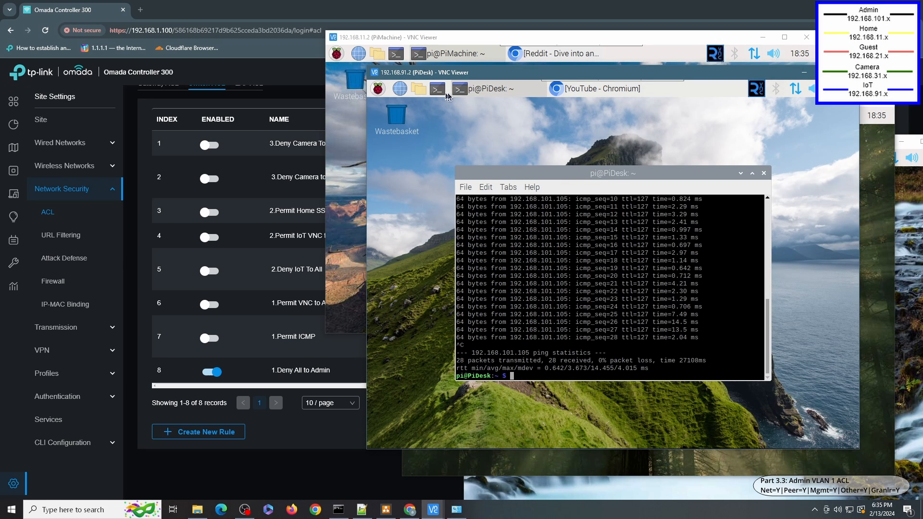
left_click(346, 234)
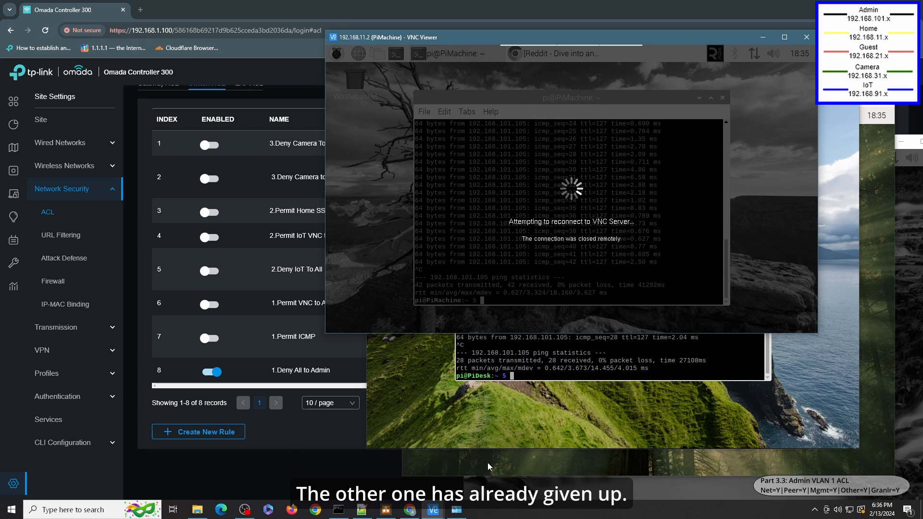
left_click(364, 372)
left_click(887, 284)
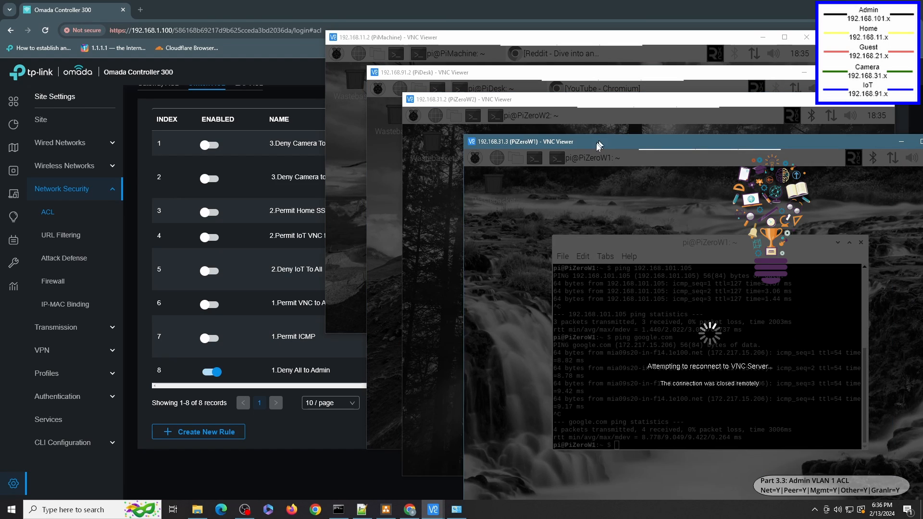
Shift the PiZeroW1 VNC window slightly and bring the IoT and Home machines' VNC windows forward to check their sessions
left_click_drag(596, 146, 581, 142)
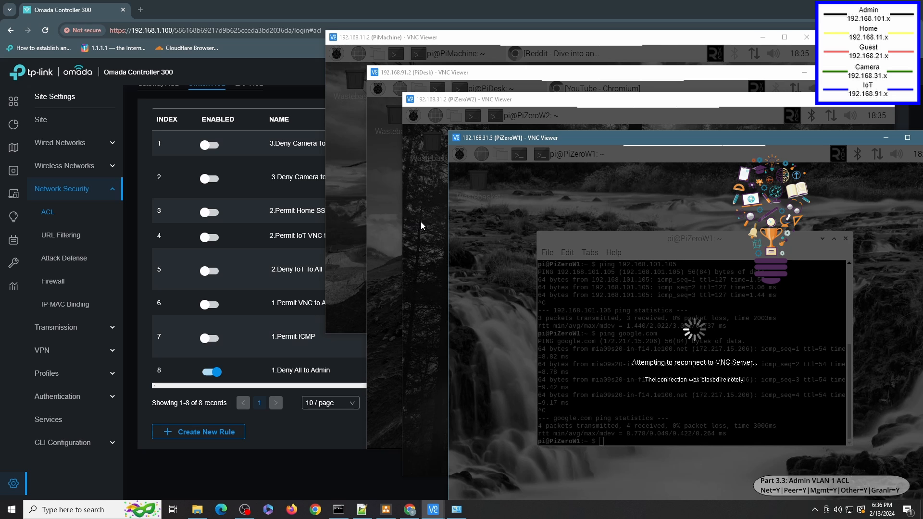
left_click(393, 230)
left_click(351, 229)
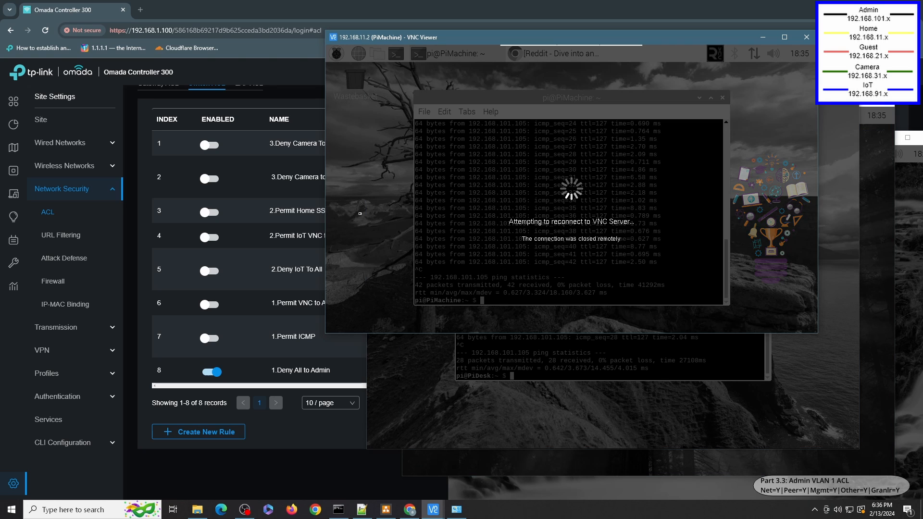
Stop the running ping in the Command Prompt, repeat ping 192.168.11.2 -t to test the Home machine, and stop it
left_click(338, 509)
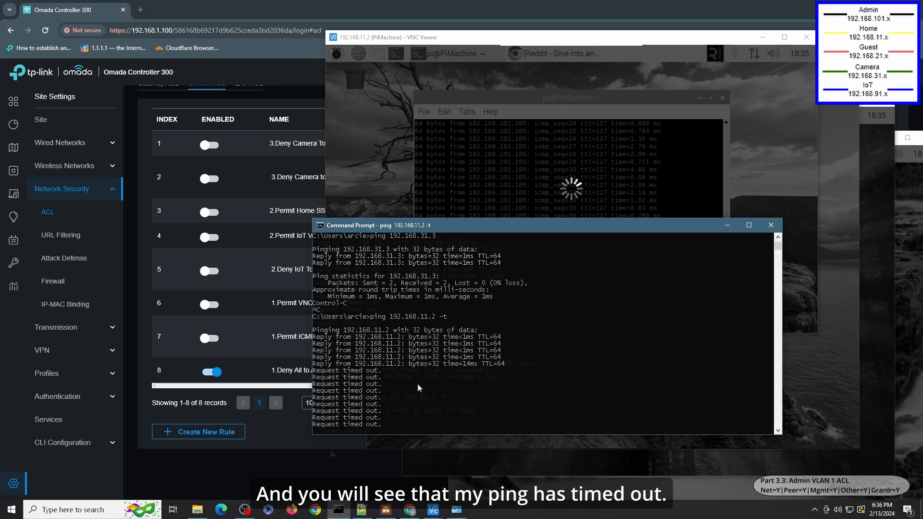
key("ctrl+c")
key("Up")
key("Return")
key("ctrl+c")
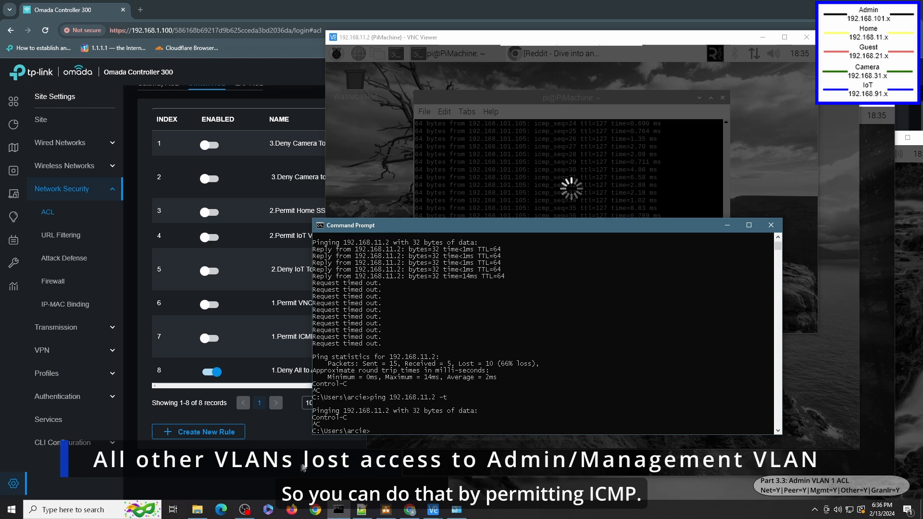
Return to the Omada Controller and enable the switch ACL rule 1.Permit ICMP
left_click(335, 442)
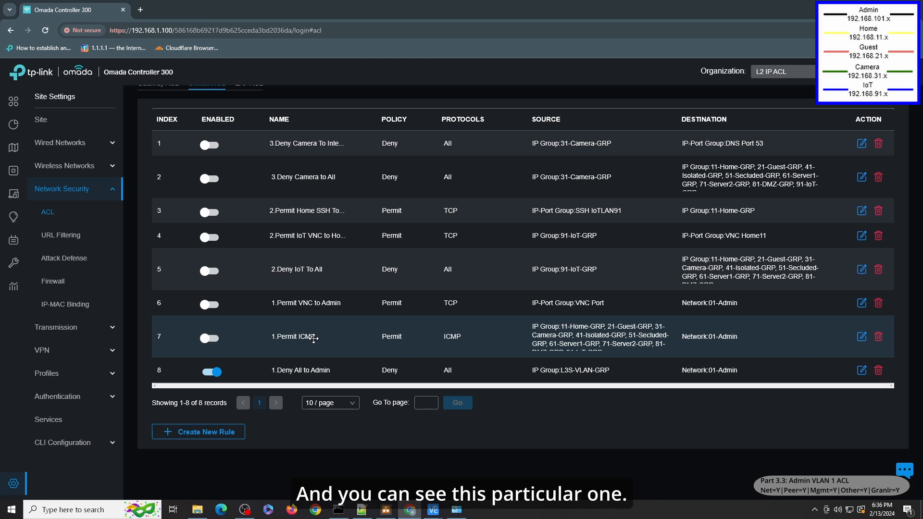
left_click(861, 337)
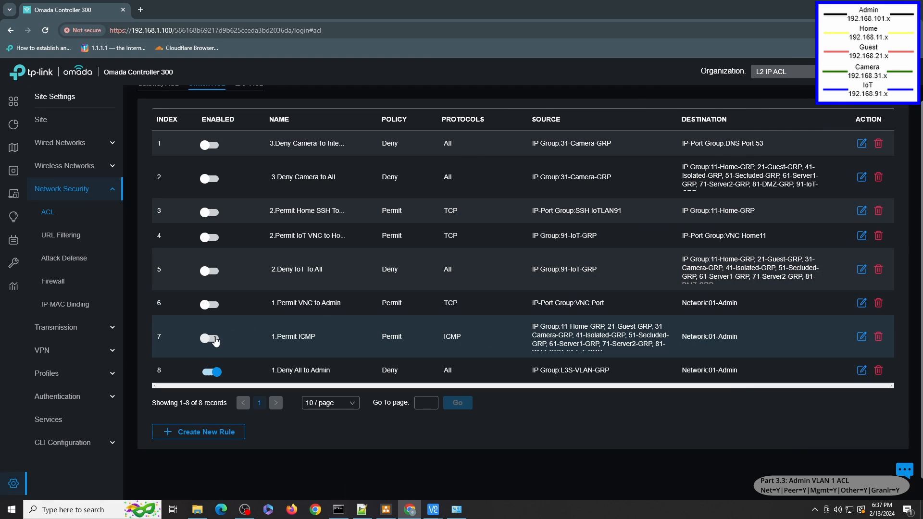
left_click(214, 338)
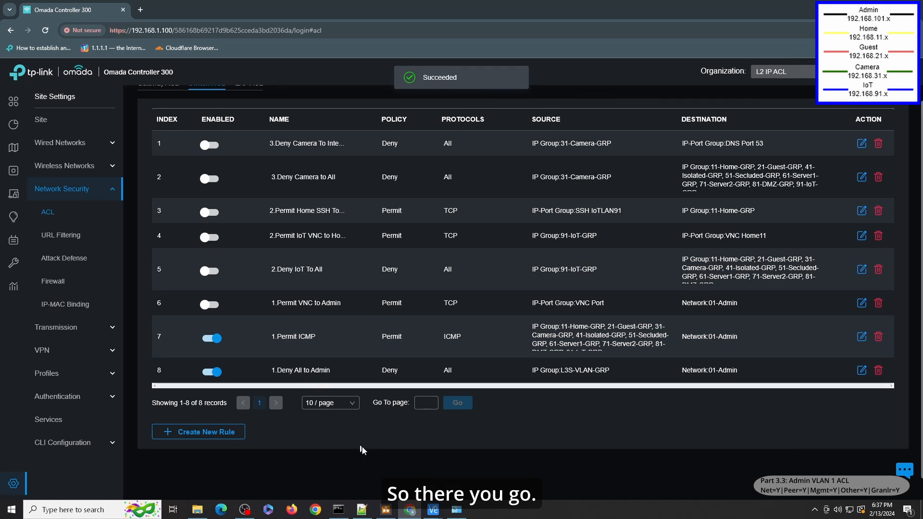
Run ping 192.168.11.2 -t again in the Command Prompt, stop it, and recall the ping 192.168.31.3 command
left_click(339, 510)
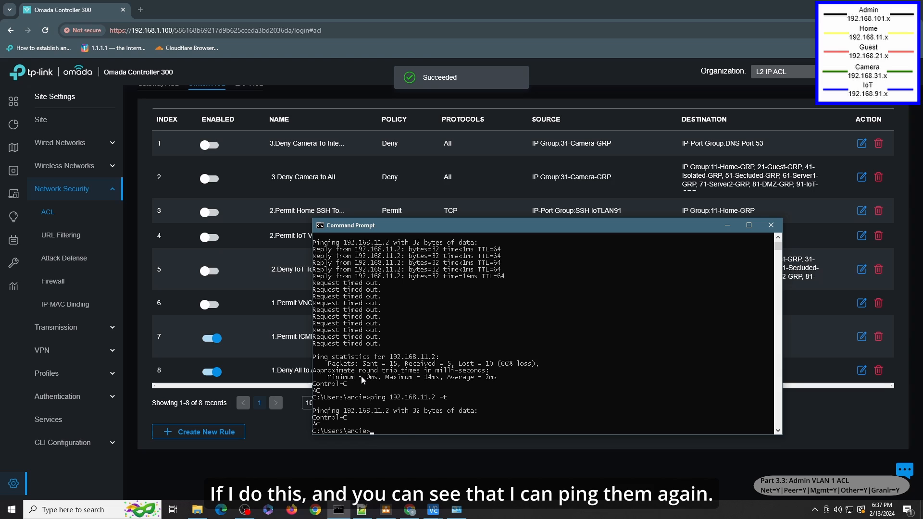
key("Up")
key("Return")
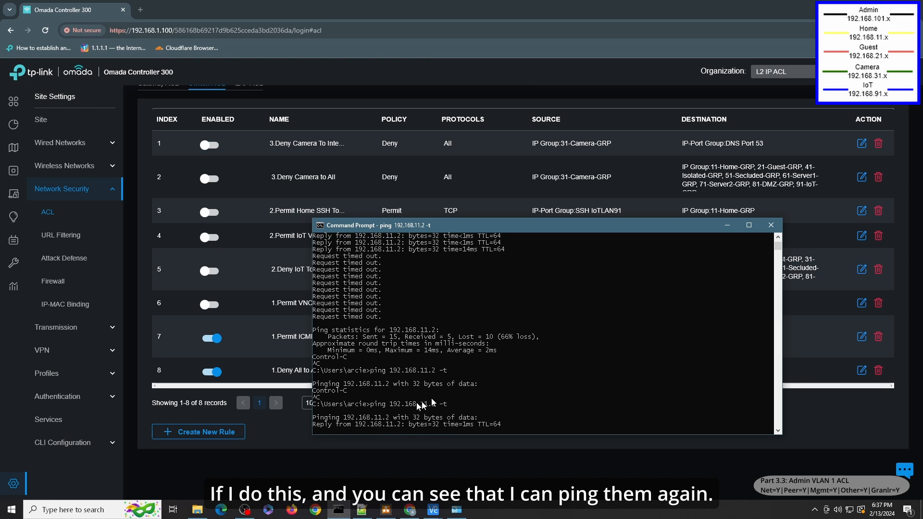
key("ctrl+c")
type("ping 192.168.31.3")
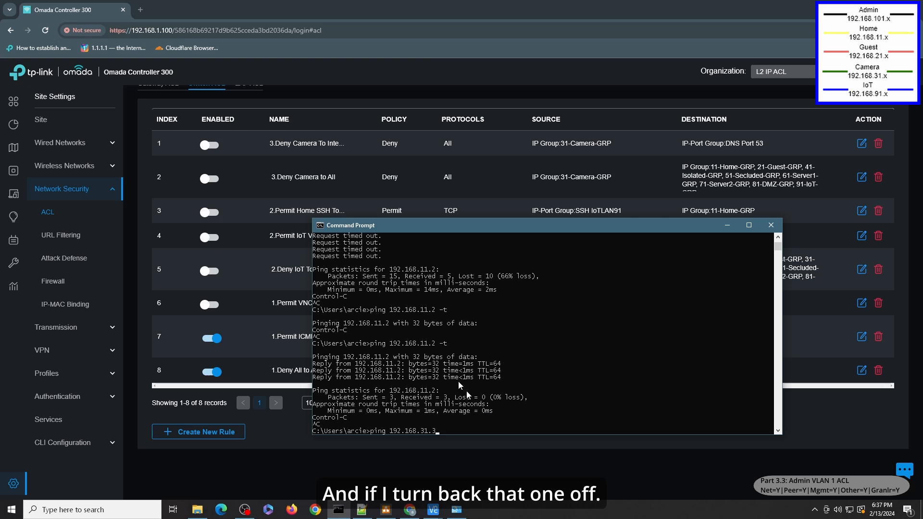
Disable the switch ACL rule 1.Permit ICMP and test the Home machine with ping 192.168.11.2, stopping the ping
left_click(216, 339)
left_click(216, 339)
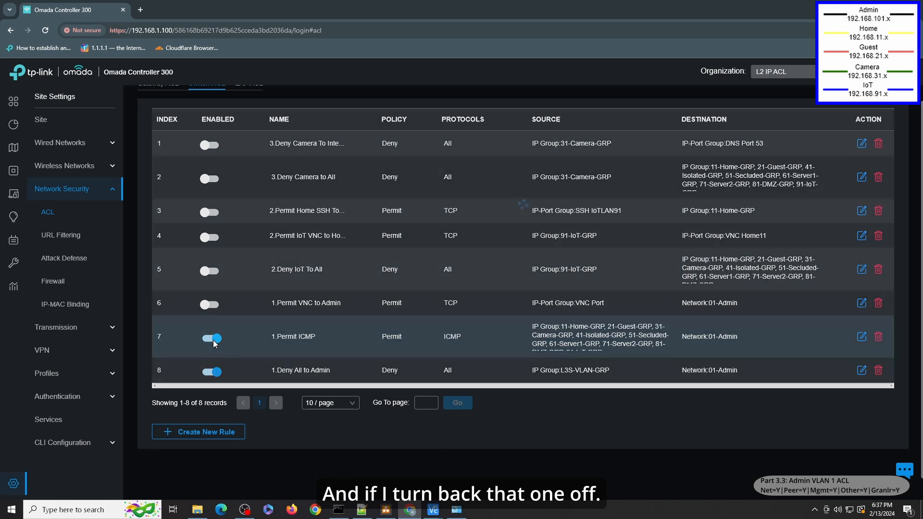
key("alt+Tab")
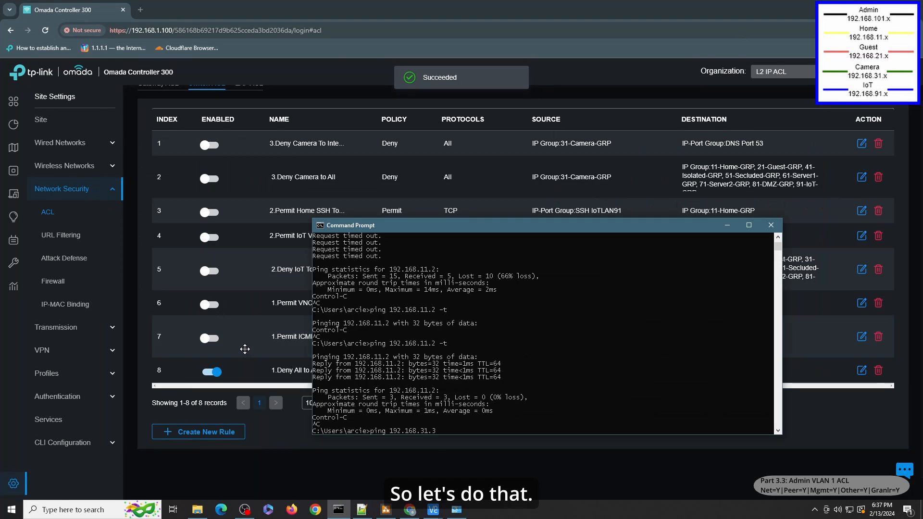
key("Up")
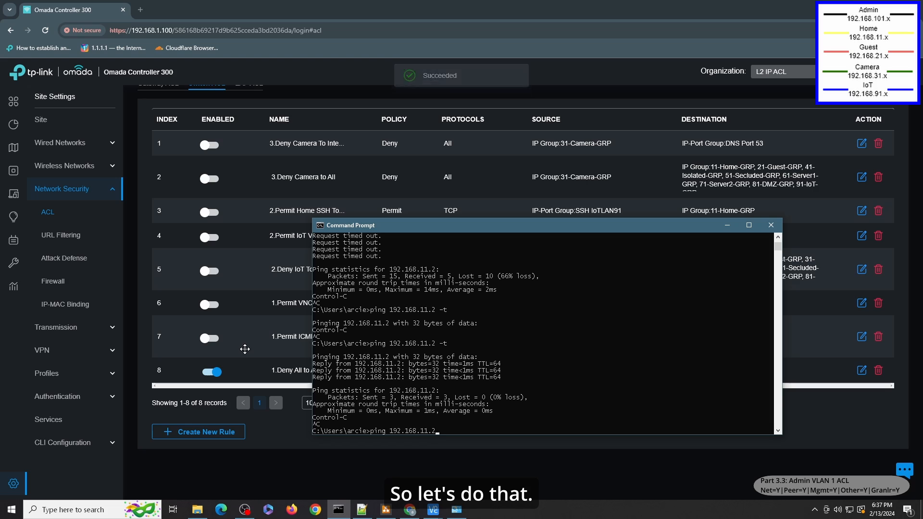
key("Return")
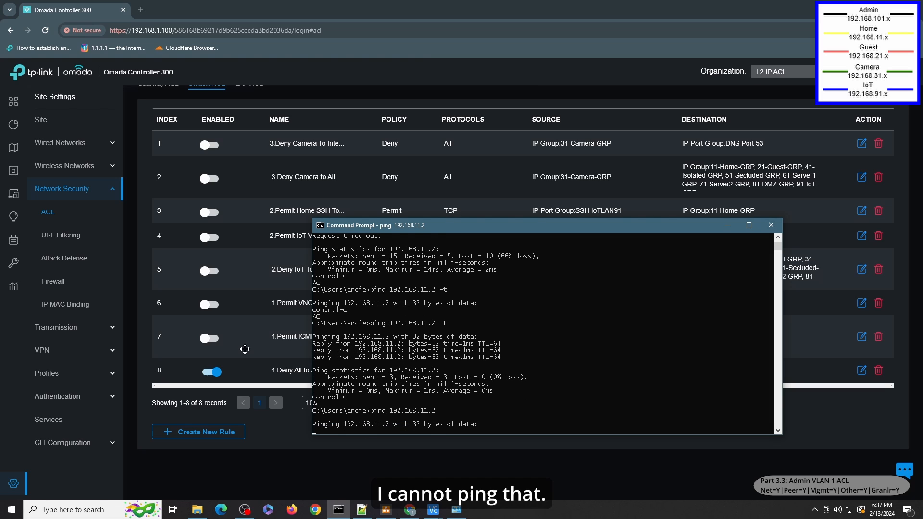
key("ctrl+c")
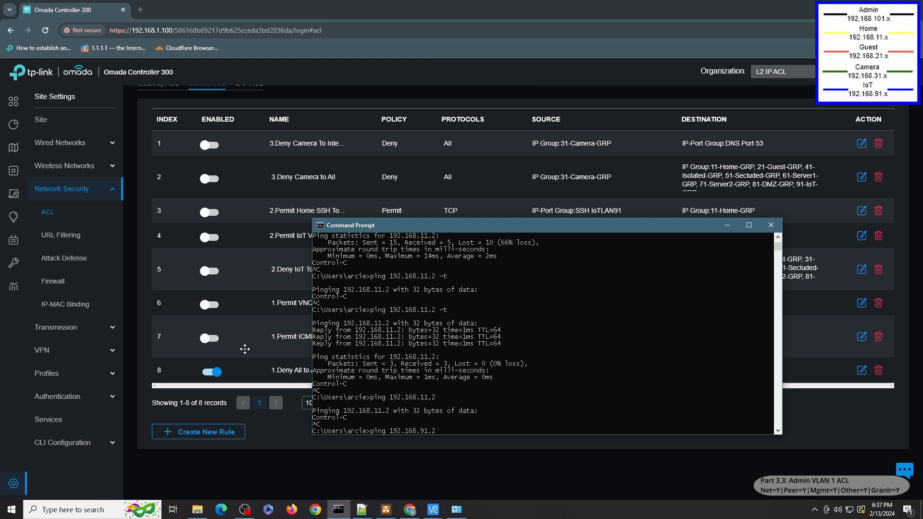
Ping the IoT machine 192.168.91.2 and the Camera machines 192.168.31.3 and 192.168.31.2 one after another, stopping each ping
key("Return")
key("ctrl+c")
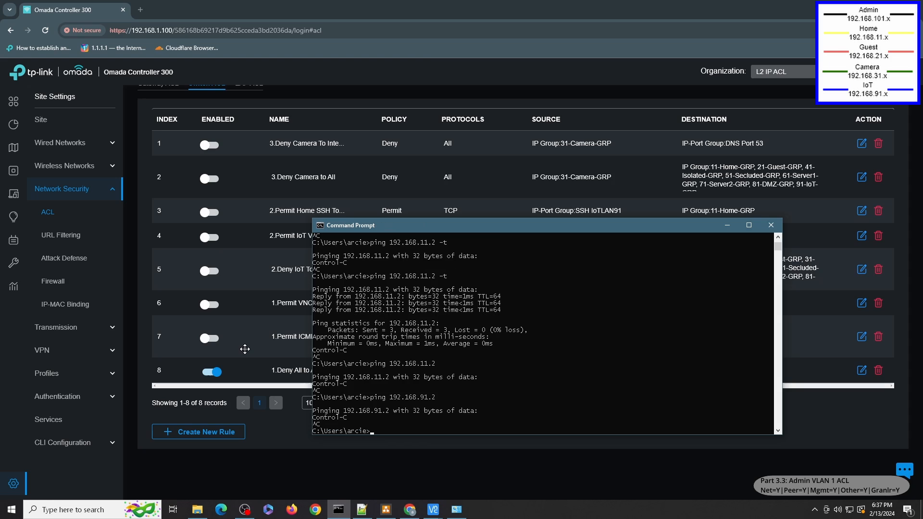
type("ping 192.168.31.3")
key("Return")
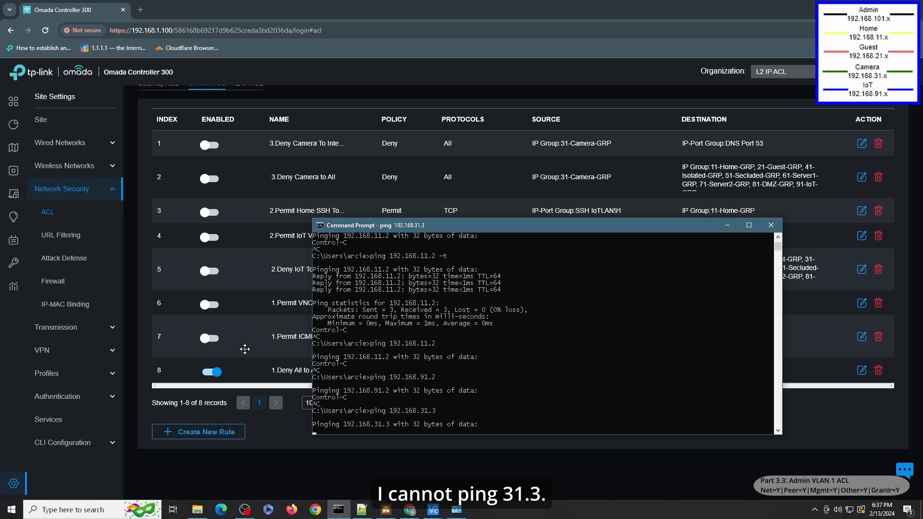
key("ctrl+c")
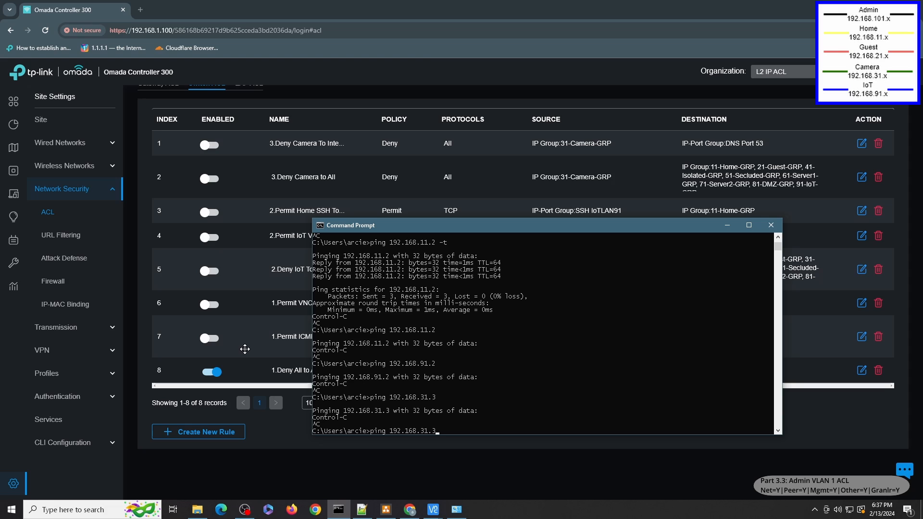
key("BackSpace")
type("2")
key("Return")
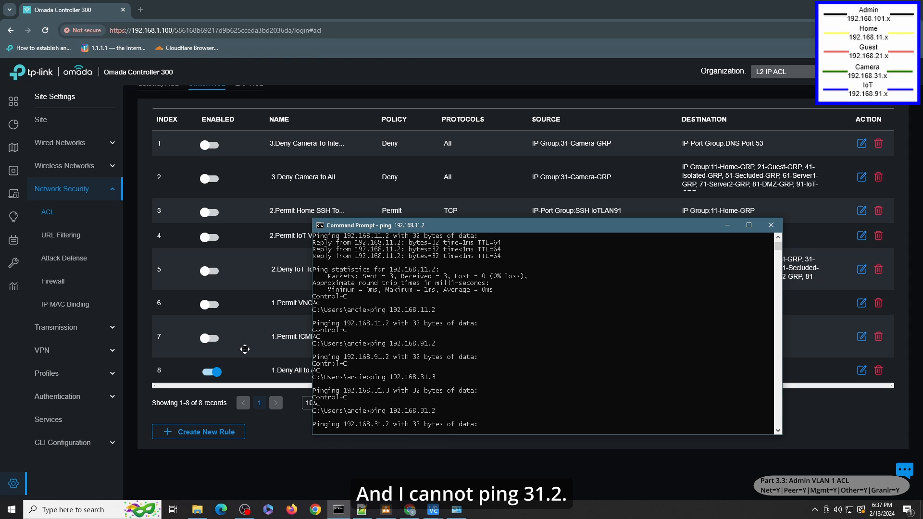
key("ctrl+c")
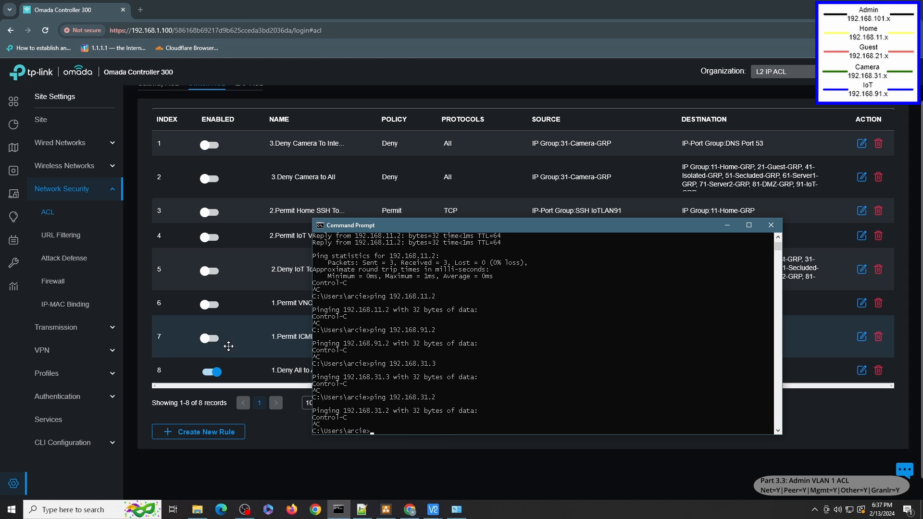
Enable the switch ACL rule 1.Permit ICMP again and retest the Camera machine with ping 192.168.31.2
left_click(211, 340)
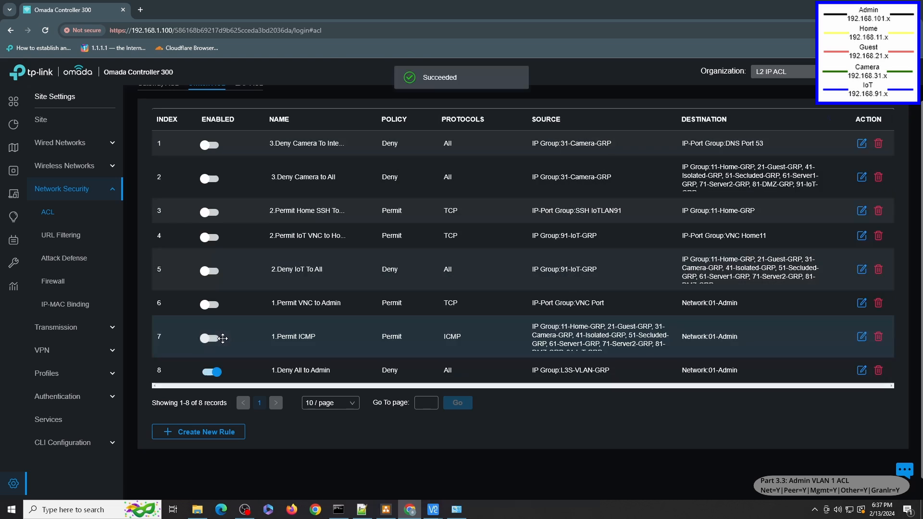
left_click(338, 510)
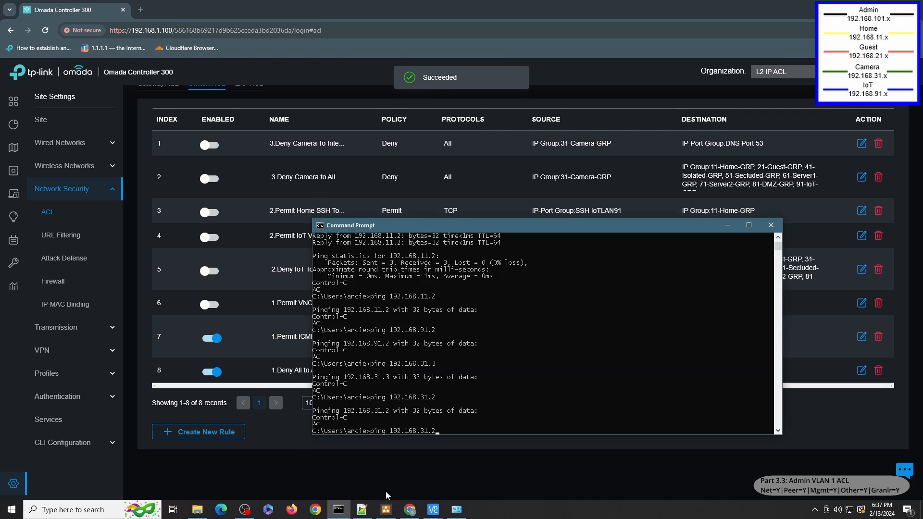
key("Return")
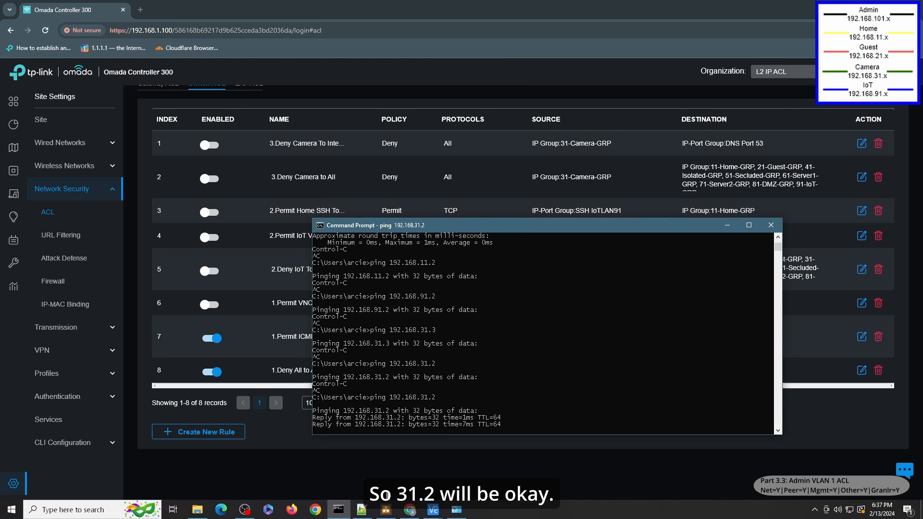
key("ctrl+c")
Ping the other test machines 192.168.31.3, 192.168.91.2 and 192.168.11.2 in turn, stopping each ping before starting another
key("Up")
key("Up")
key("Return")
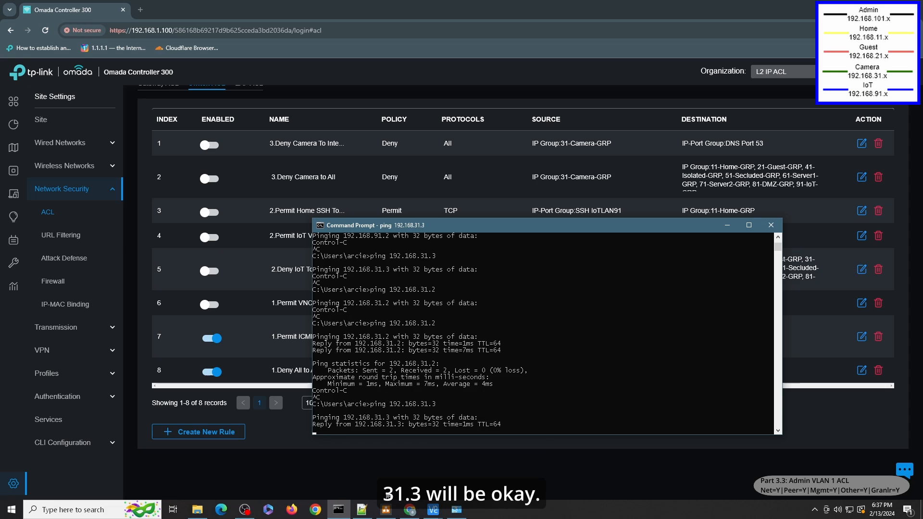
key("ctrl+c")
key("Up")
key("Up")
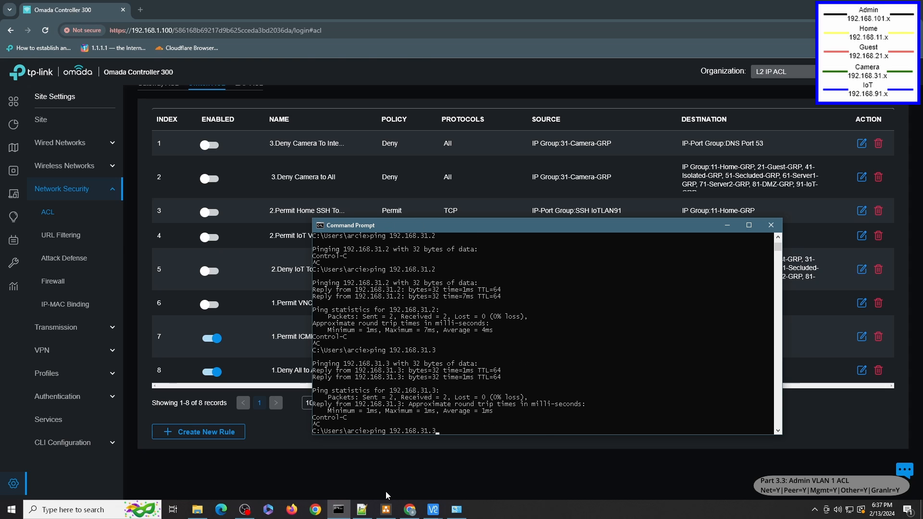
key("Return")
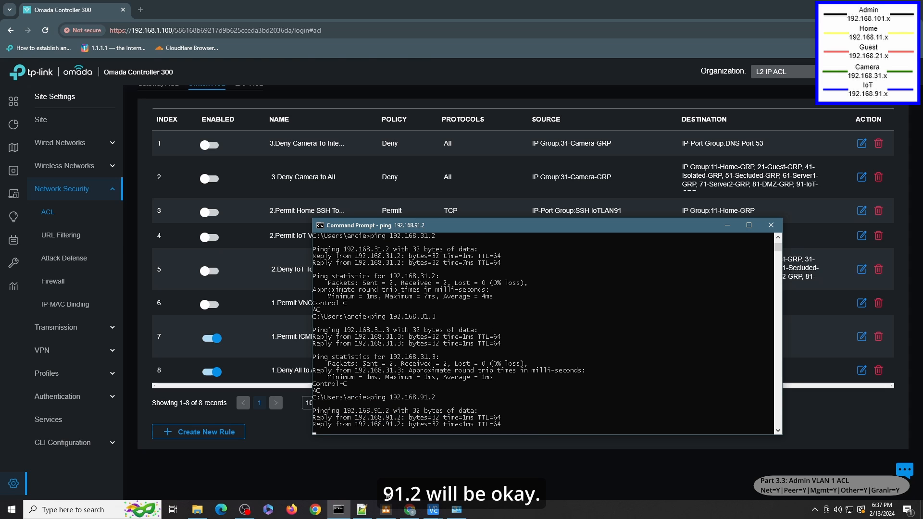
key("ctrl+c")
key("Up")
key("Up")
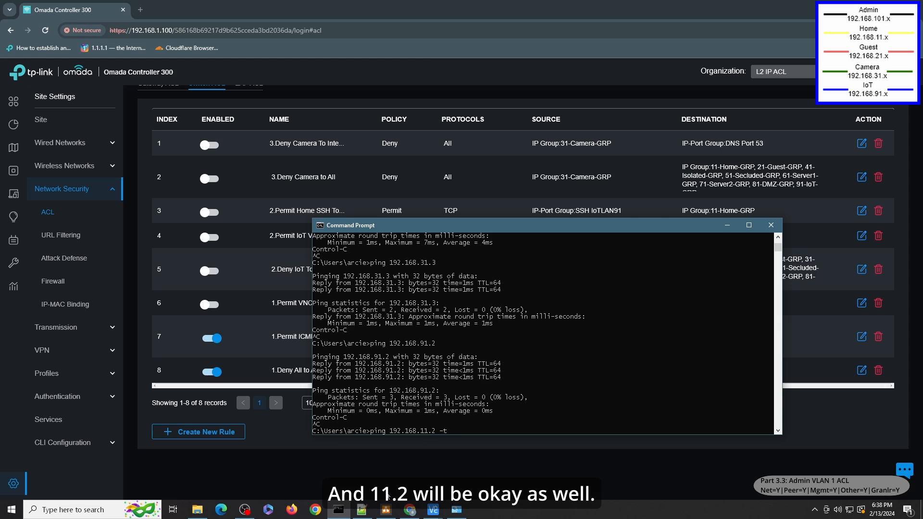
key("Return")
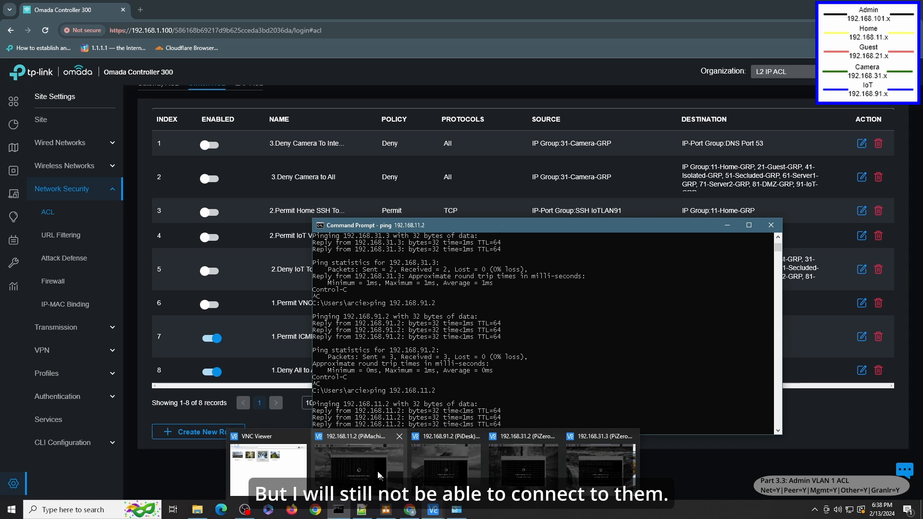
Bring up the VNC windows of the test machines, including Camera machines 192.168.31.2 and 192.168.31.3, to check their remote sessions
left_click(434, 509)
left_click(437, 509)
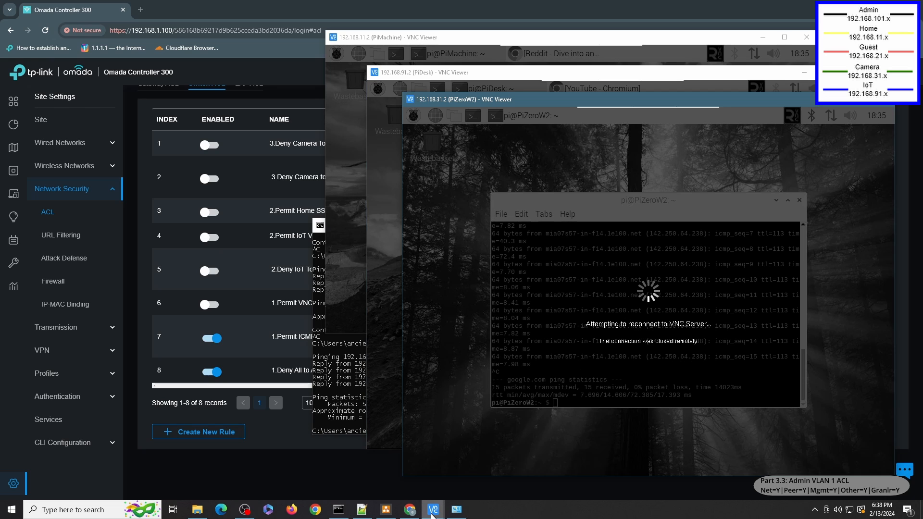
left_click(434, 510)
left_click(590, 478)
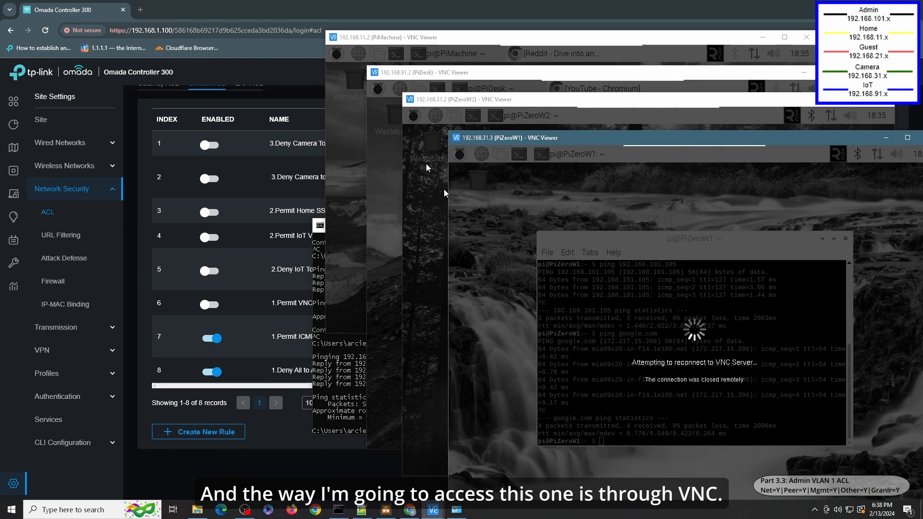
Enable the switch ACL rule 1.Permit VNC to Admin and go through all four machines' VNC windows to check their sessions
left_click(305, 463)
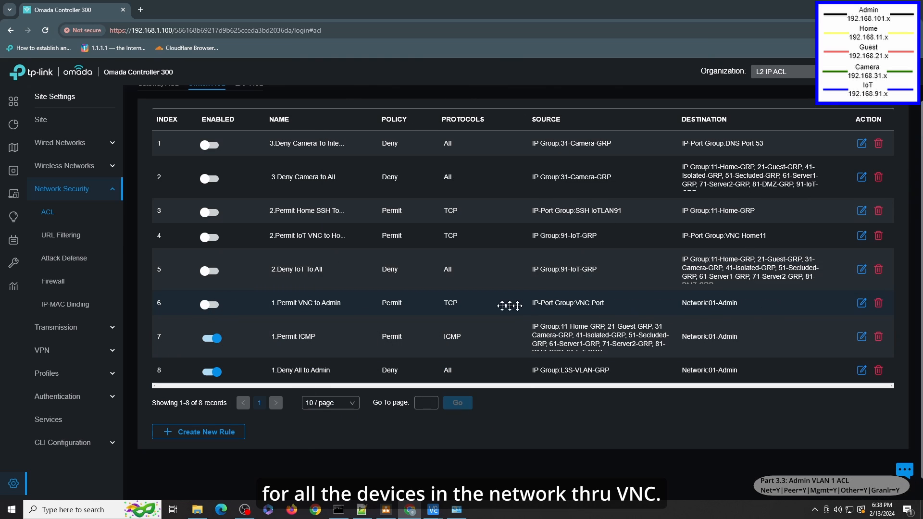
left_click(214, 308)
mouse_move(433, 509)
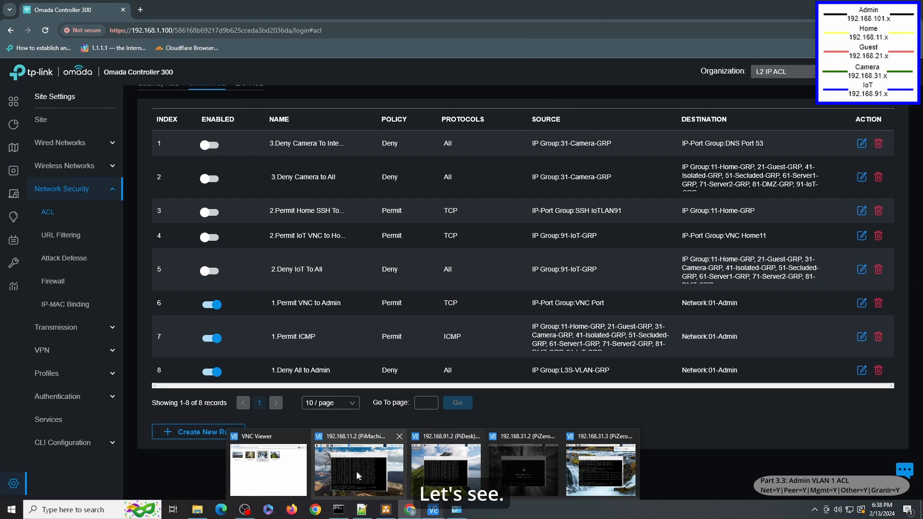
left_click(358, 476)
left_click(460, 473)
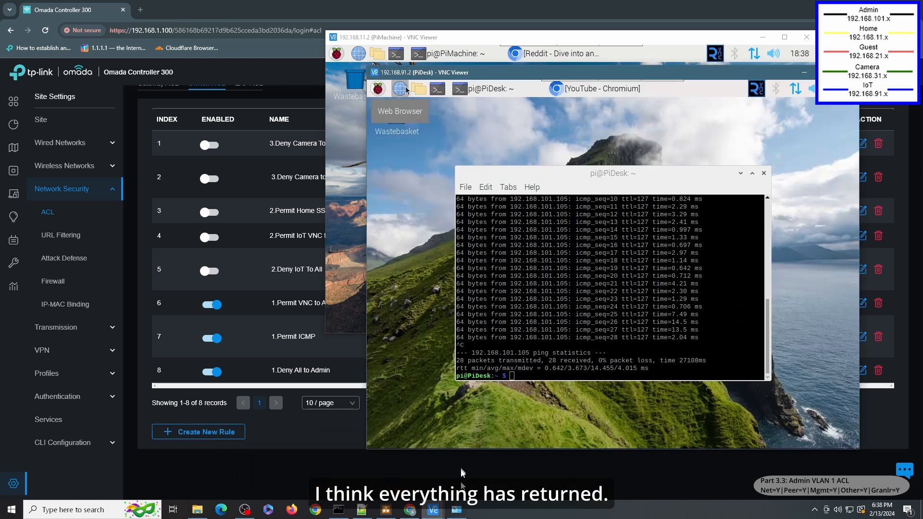
left_click(522, 474)
left_click(591, 478)
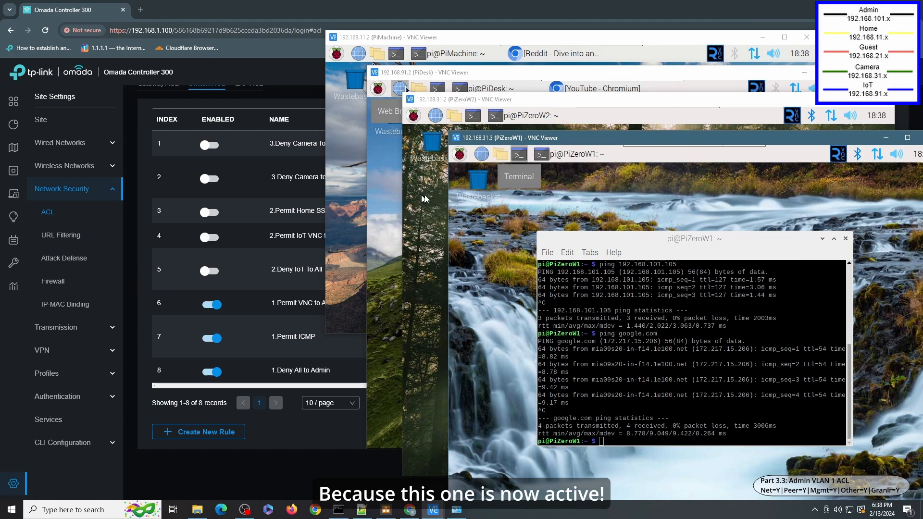
left_click(422, 269)
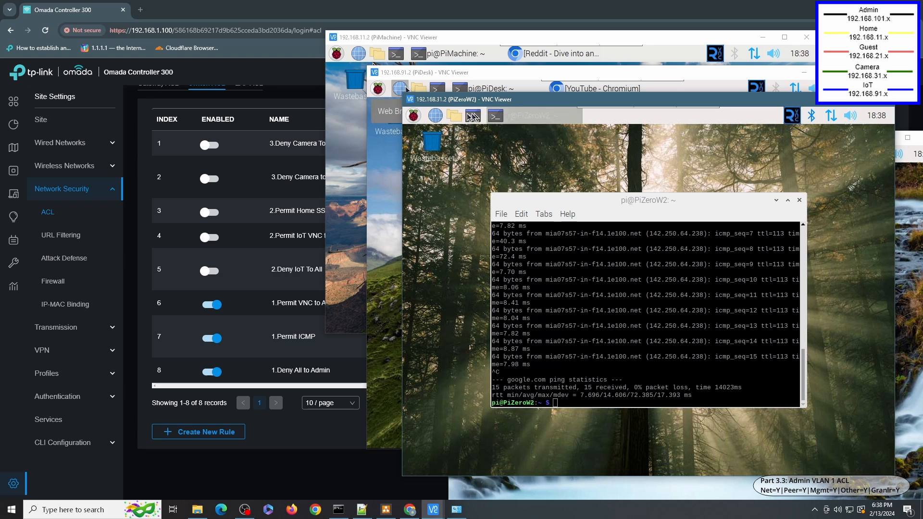
Bring up the 192.168.91.2 and 192.168.11.2 VNC windows and ping the Admin machine 192.168.101.105 from 192.168.11.2
left_click(390, 173)
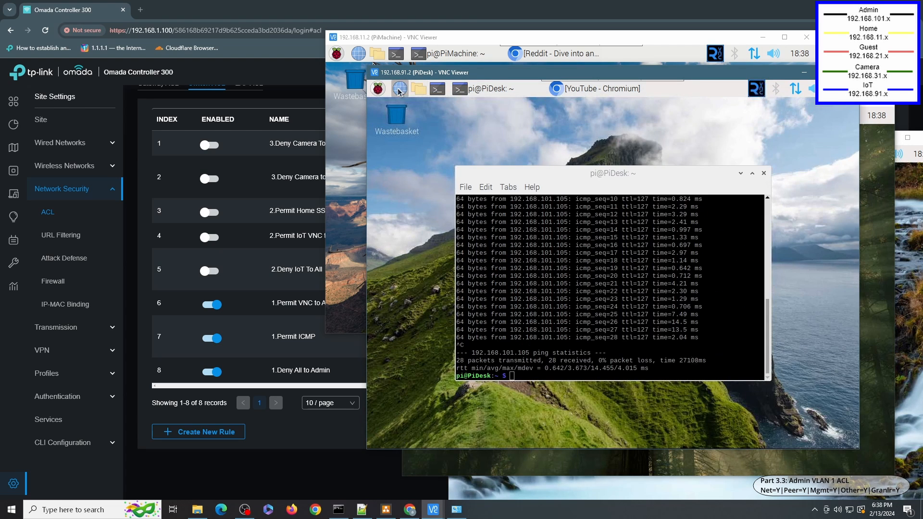
left_click(345, 171)
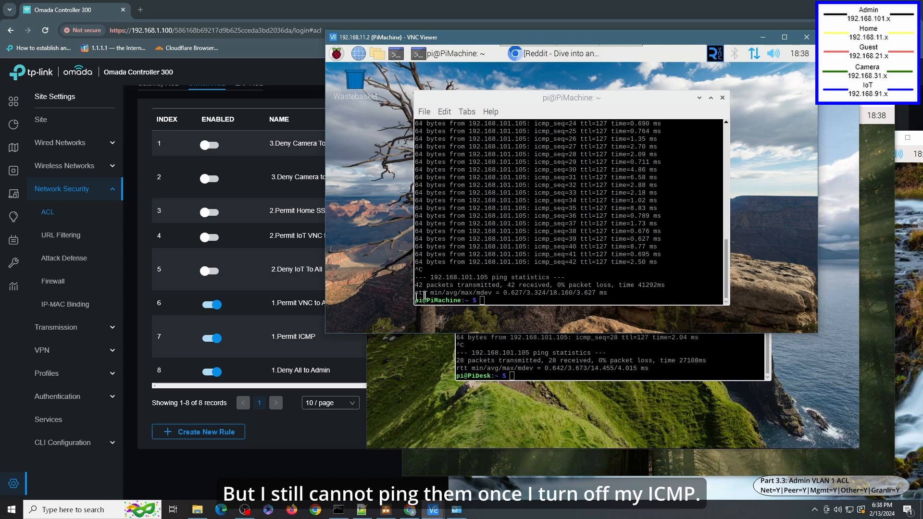
left_click(526, 270)
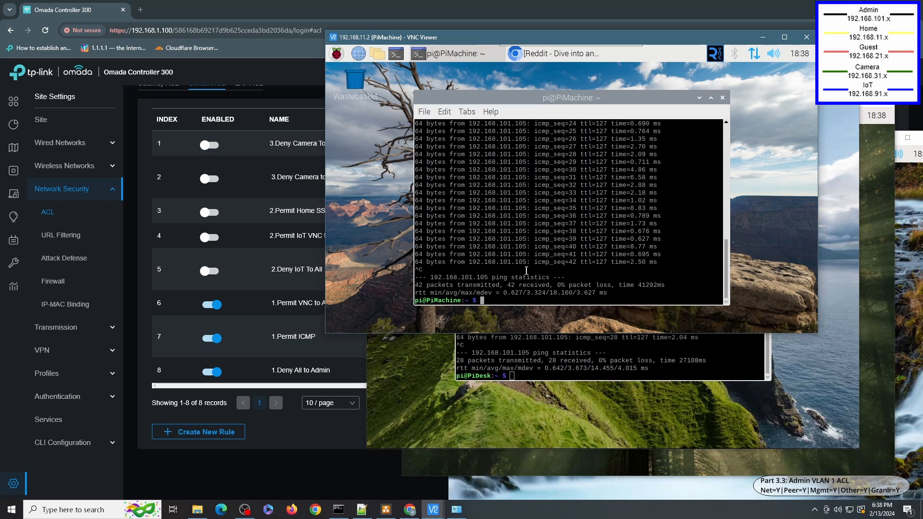
key("Up")
key("Return")
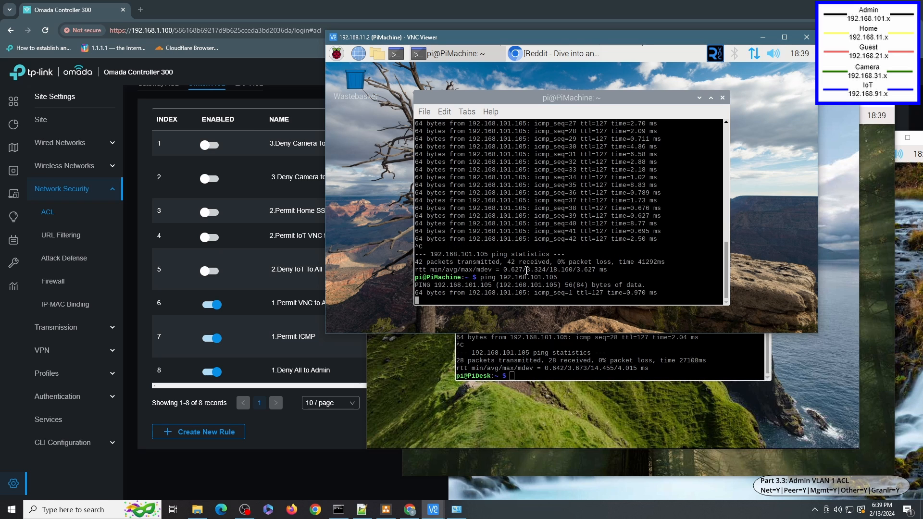
Ping 192.168.101.105 from the terminals of the Camera machines 192.168.31.2 and 192.168.31.3
triple_click(613, 318)
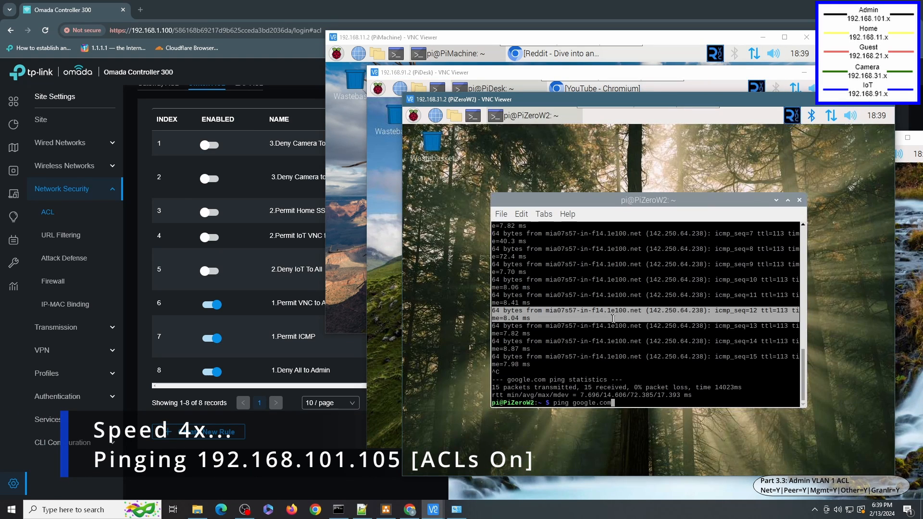
key("Up")
key("Return")
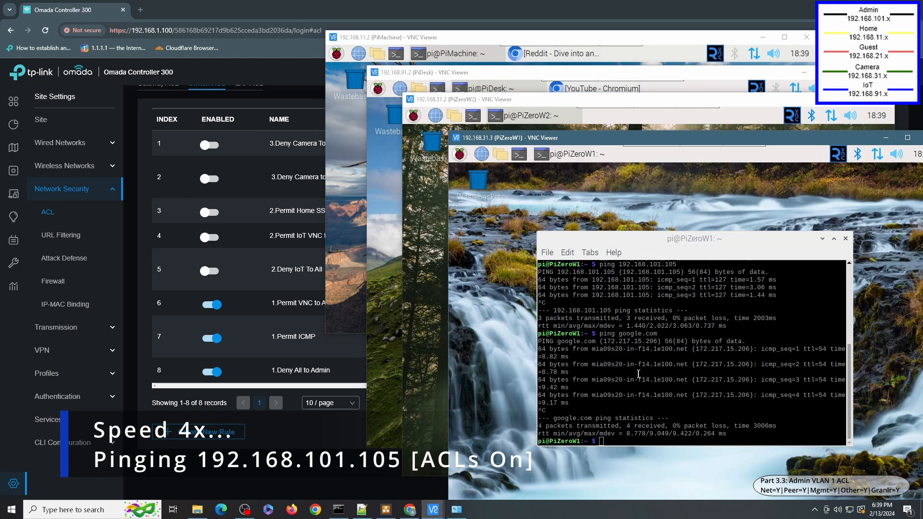
key("Up")
key("Up")
key("Return")
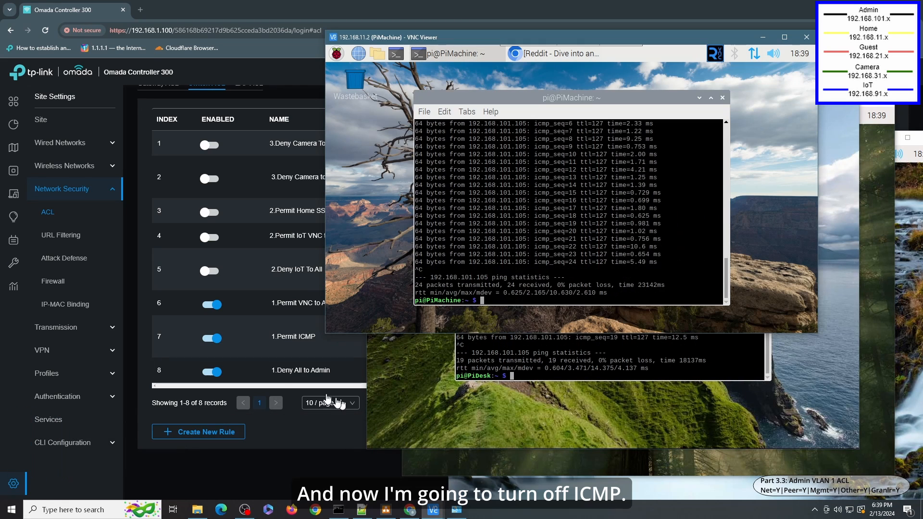
Disable the switch ACL rule 1.Permit ICMP and ping 192.168.101.105 again from the Home machine 192.168.11.2
left_click(212, 338)
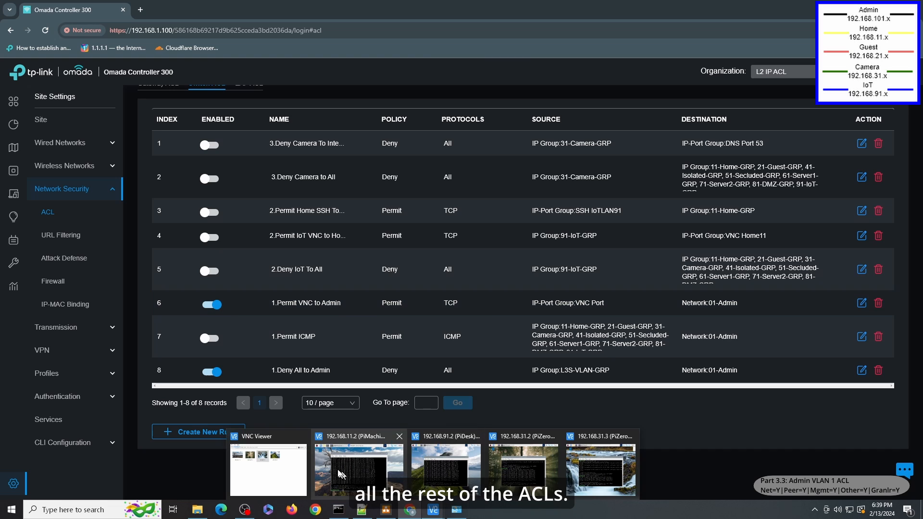
left_click(343, 476)
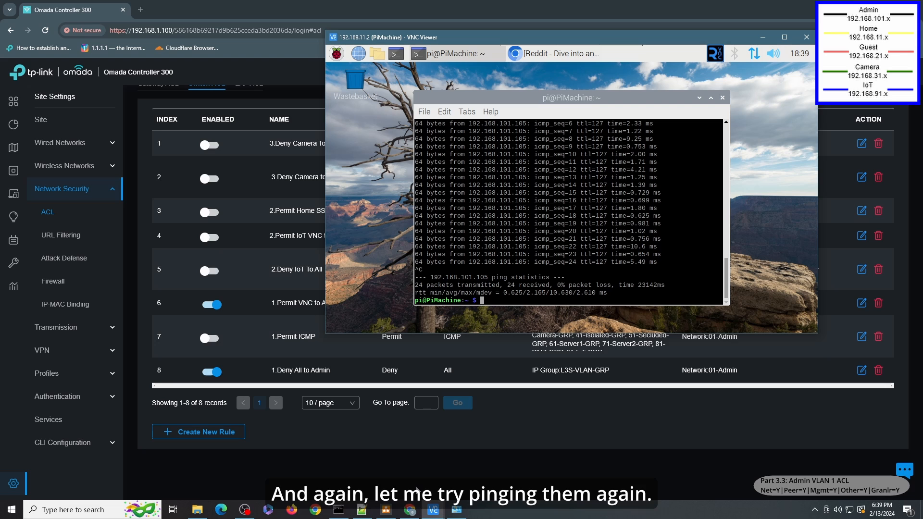
key("Return")
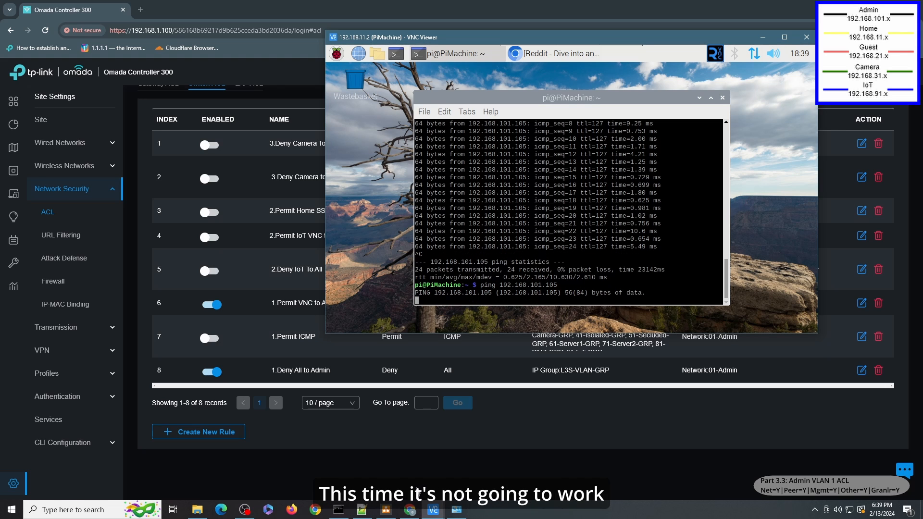
Repeat the ping to 192.168.101.105 from the IoT machine 192.168.91.2
mouse_move(433, 509)
left_click(456, 482)
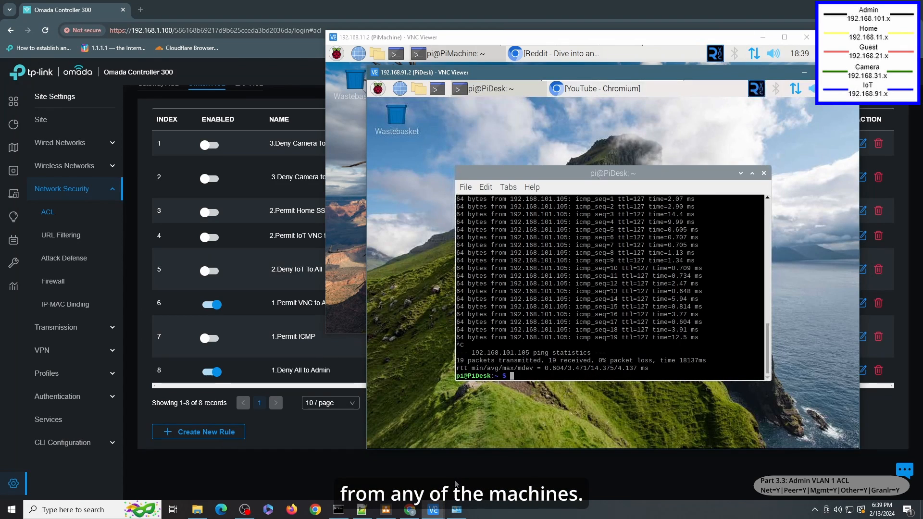
key("Up")
key("Return")
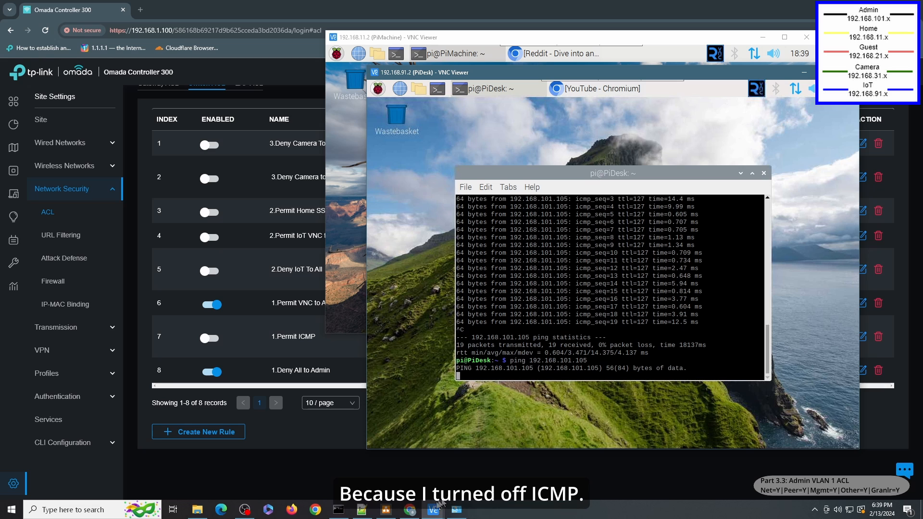
Repeat the ping to 192.168.101.105 from both Camera machines, 192.168.31.2 and 192.168.31.3, with the ICMP rule off
mouse_move(440, 503)
left_click(516, 486)
key("Up")
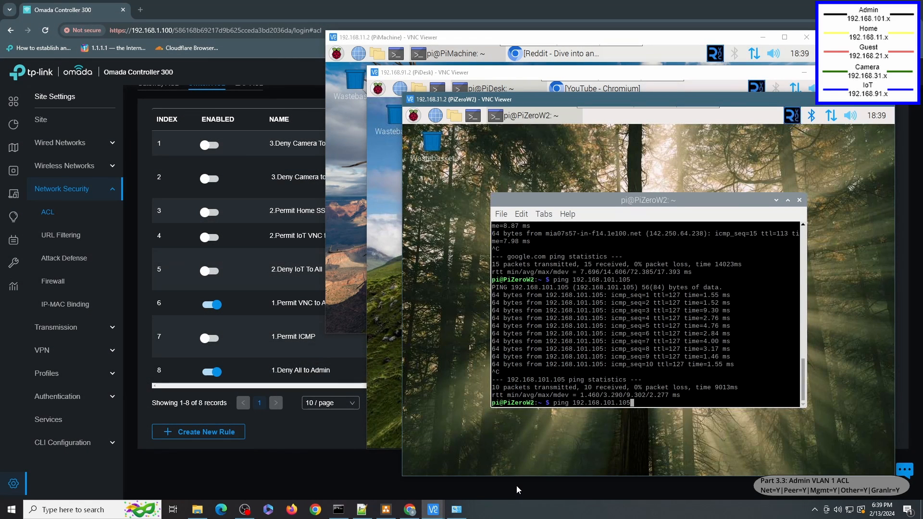
key("Return")
mouse_move(433, 510)
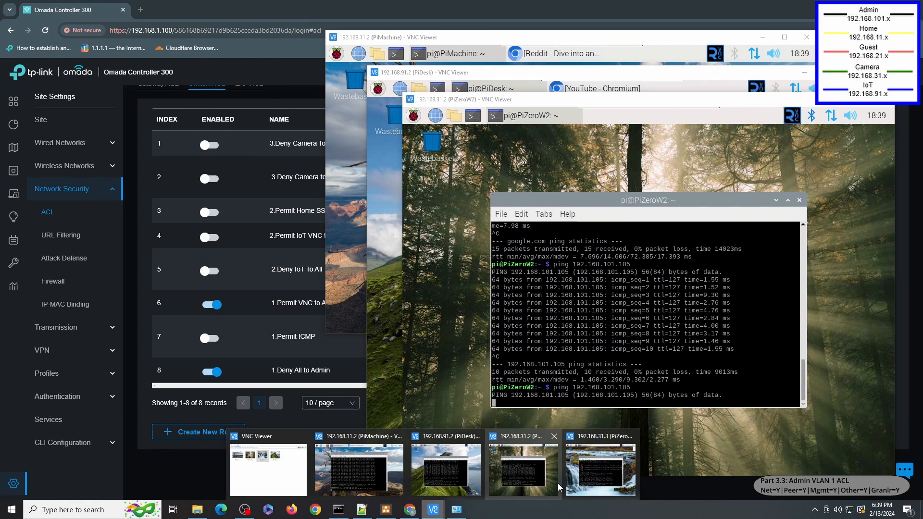
left_click(589, 477)
key("Up")
key("Return")
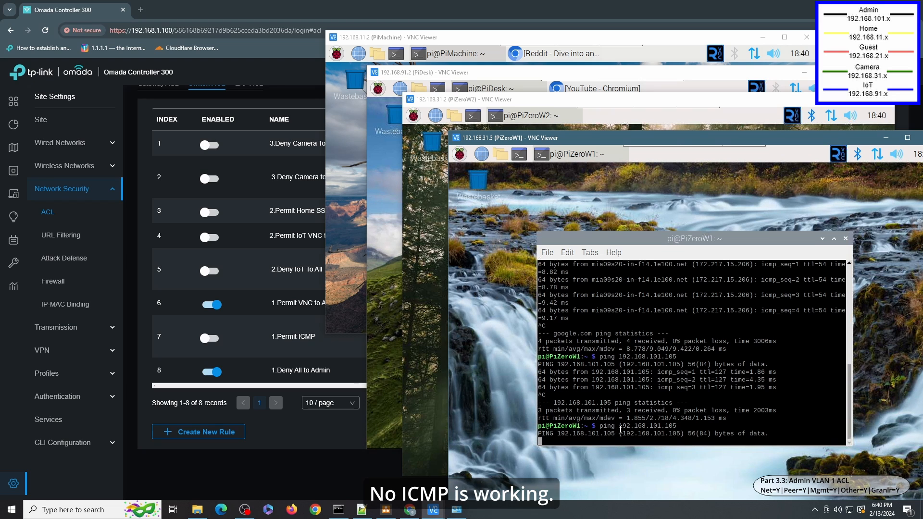
Go back through the test machines' VNC windows and stop the running pings to 192.168.101.105
left_click(426, 362)
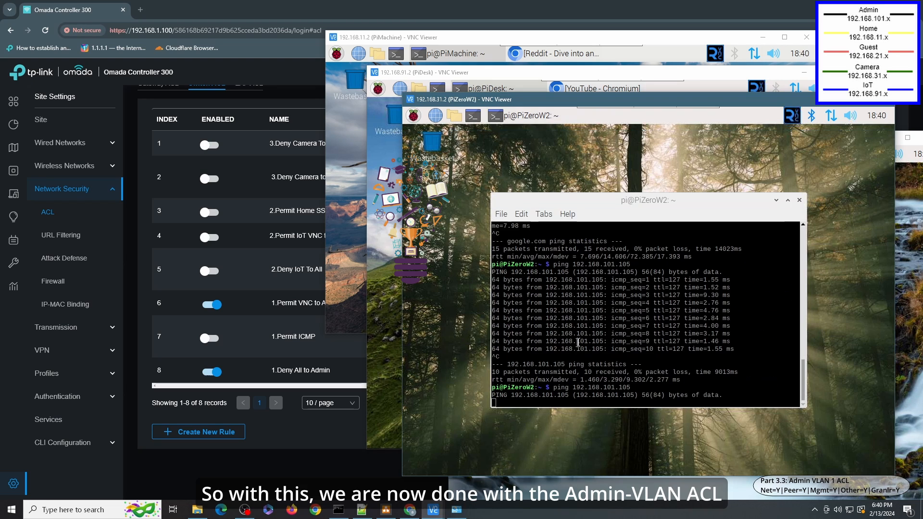
left_click(374, 333)
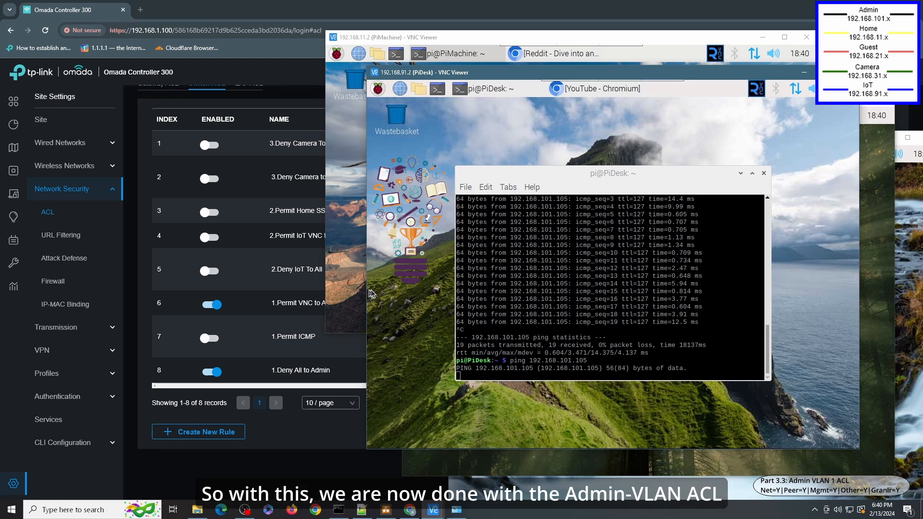
left_click(511, 290)
key("ctrl+c")
left_click(346, 274)
left_click(497, 306)
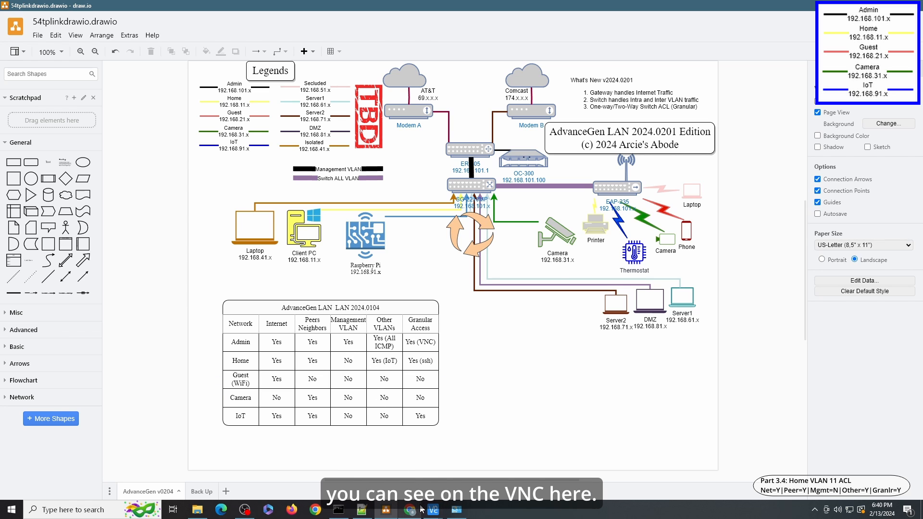
Review the ping results in the 192.168.11.2 VNC session, and return to the network diagram
mouse_move(436, 515)
left_click(373, 471)
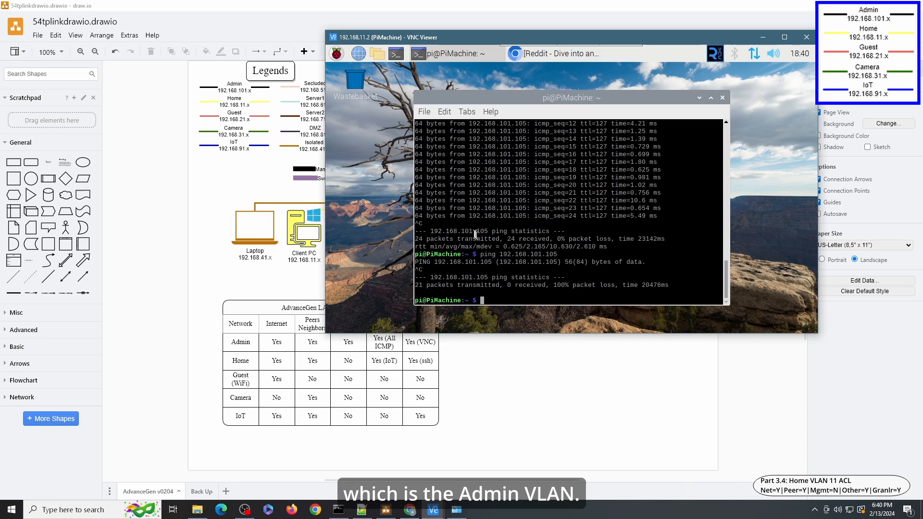
left_click(500, 433)
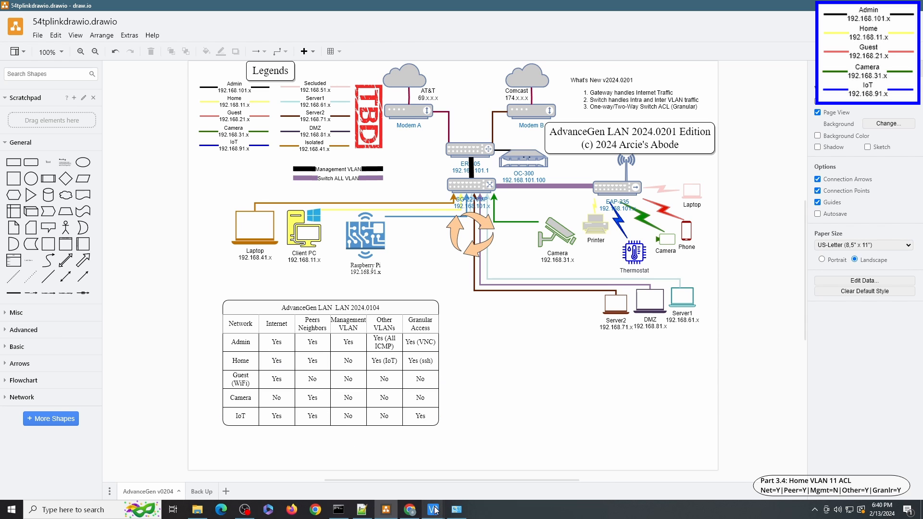
Load yahoo.com in a new browser tab on the Home machine 192.168.11.2 to test internet access, and return to the diagram
mouse_move(416, 515)
left_click(364, 468)
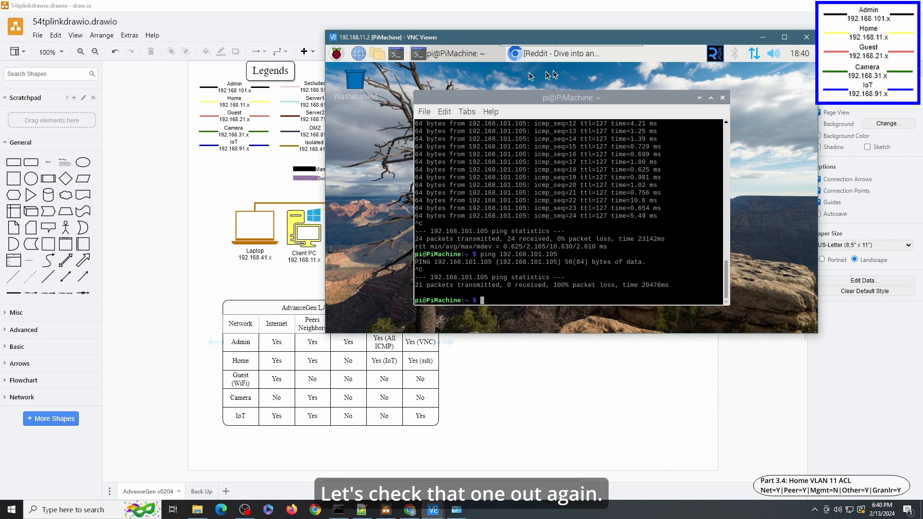
left_click(572, 55)
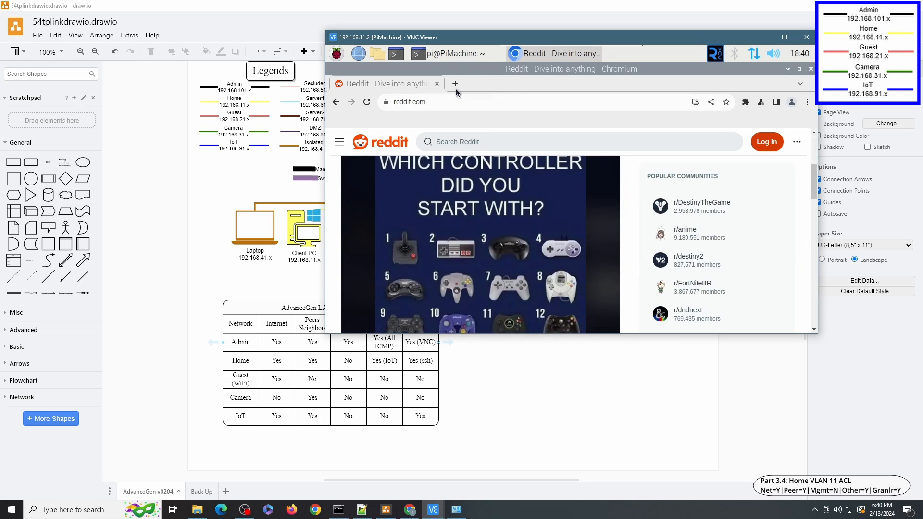
left_click(456, 89)
type("yaho")
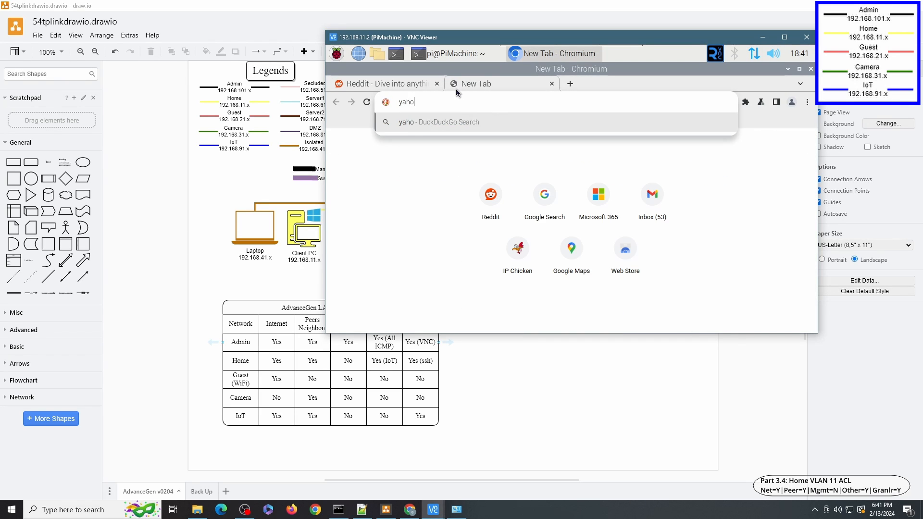
type("o.com")
key("Return")
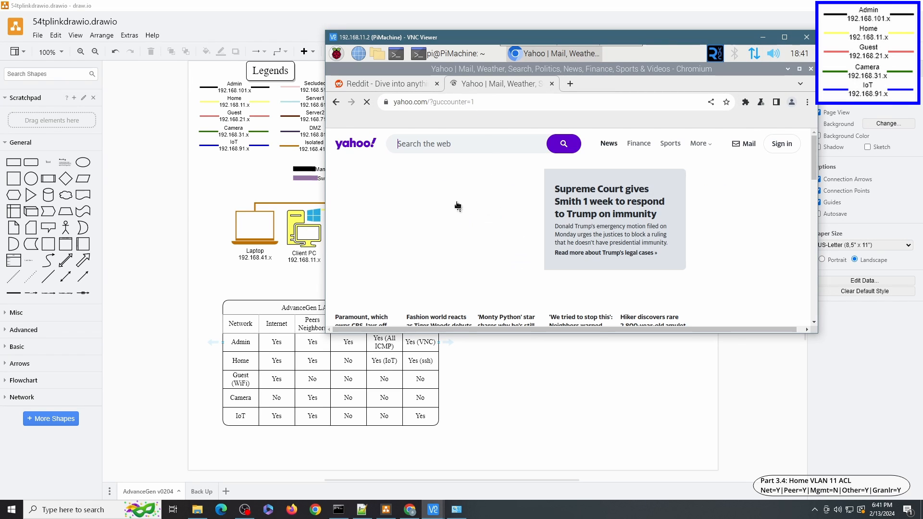
left_click(505, 430)
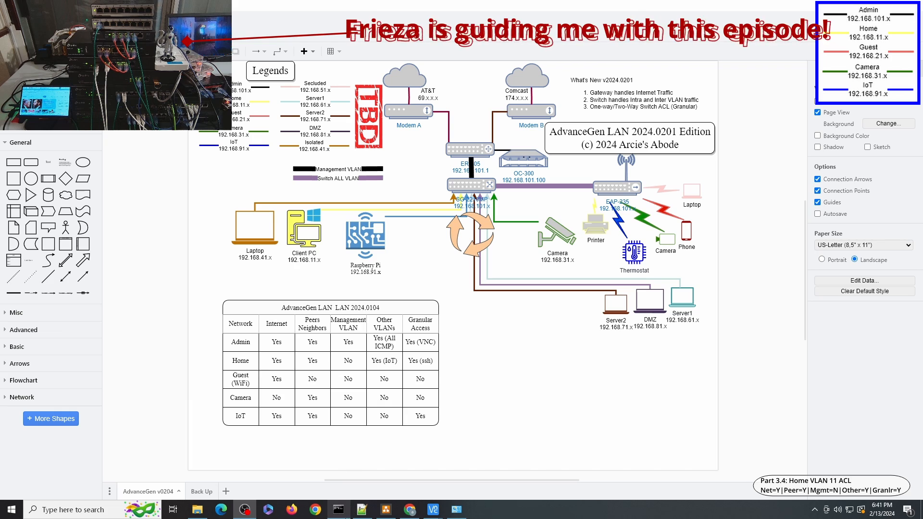
Start a continuous ping with "ping google.com -t" in the Command Prompt and bring up the Network Connections window
left_click(343, 508)
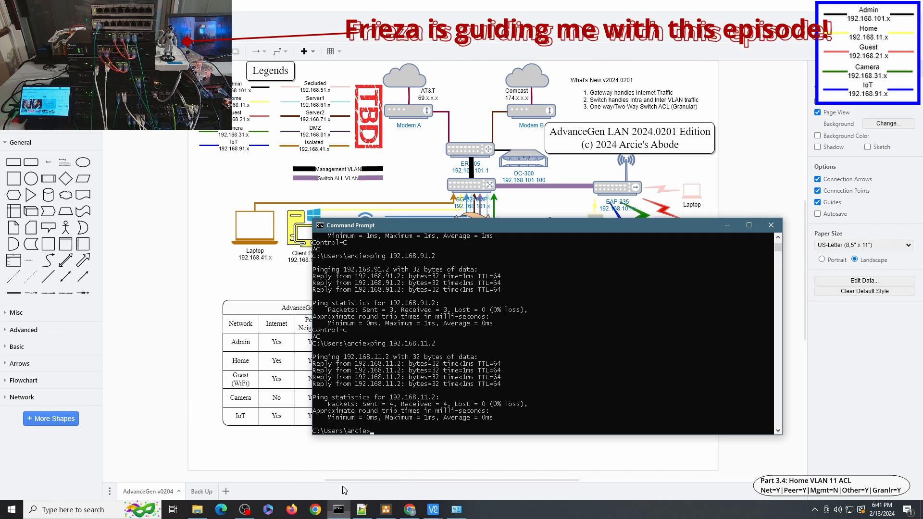
type("ping go")
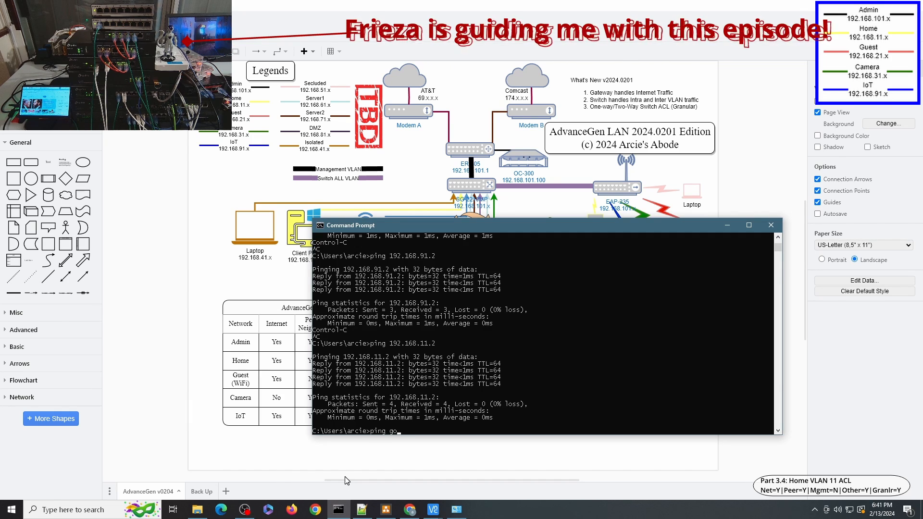
type("ogle.com -t")
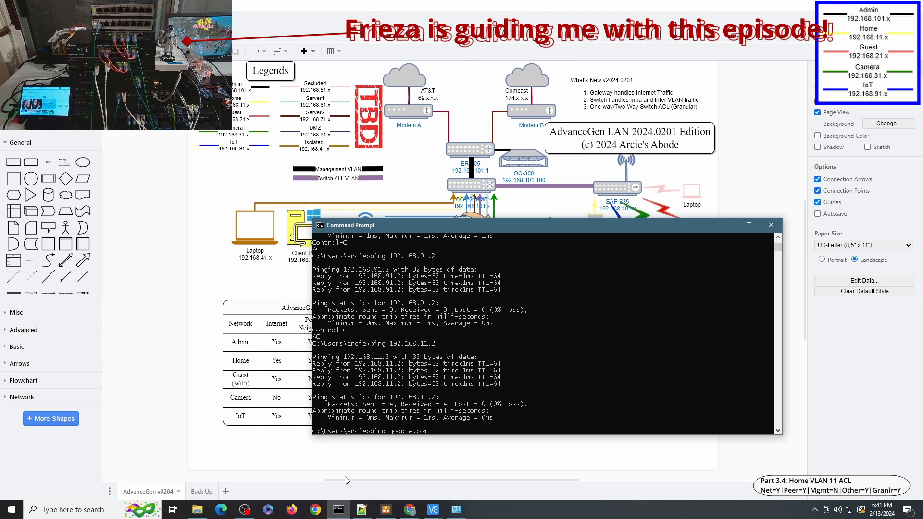
key("Return")
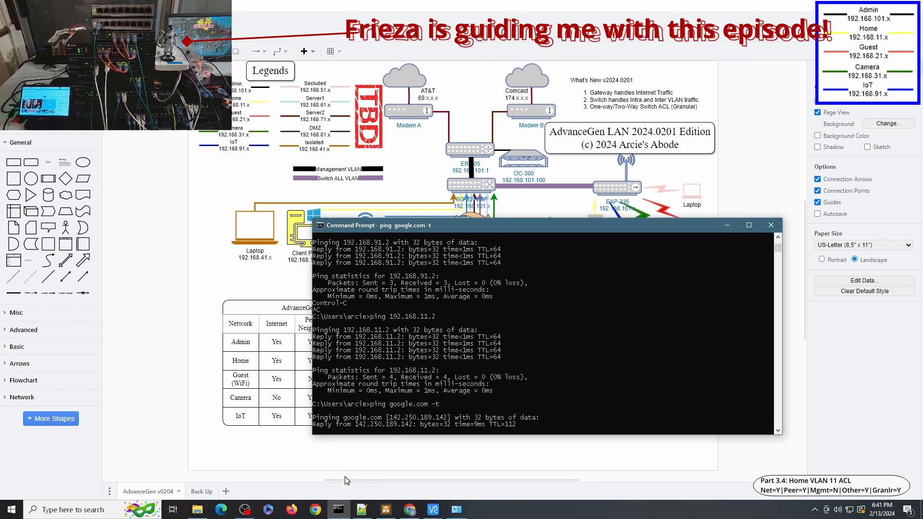
left_click(457, 510)
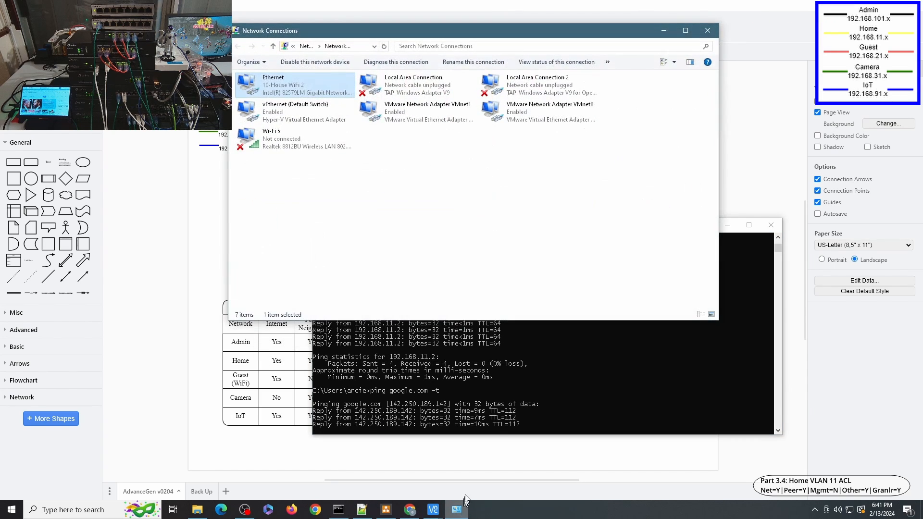
Check the profiles of ports 21 to 28 on switch SG-3428-RT in the Omada Controller, and bring the running ping window forward
left_click(409, 510)
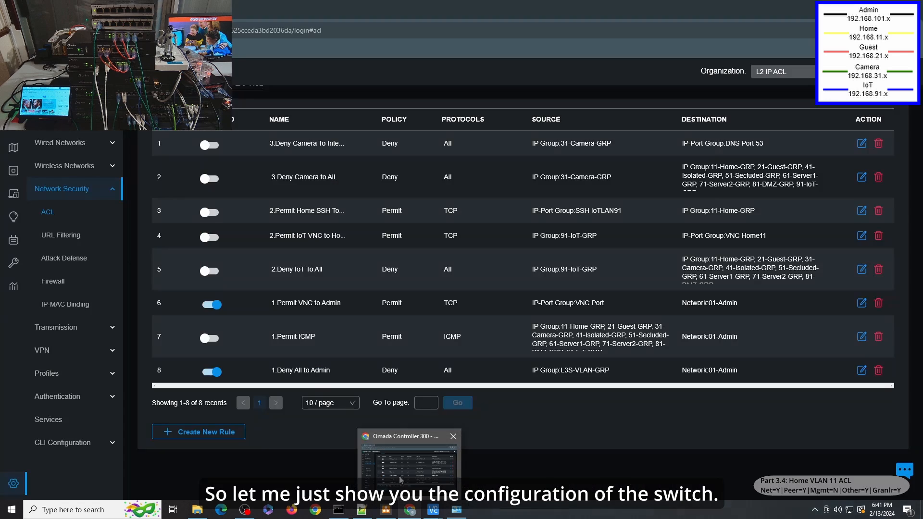
mouse_move(24, 180)
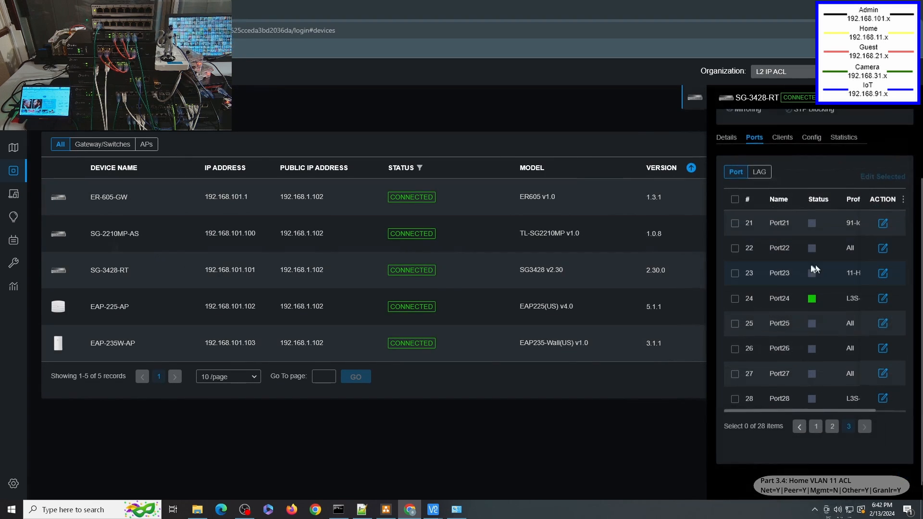
scroll(841, 278, "up", 2)
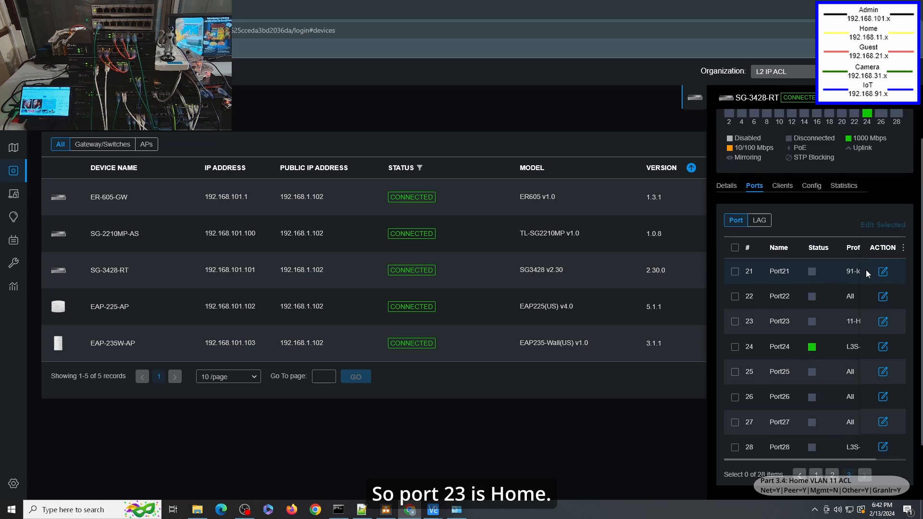
mouse_move(769, 139)
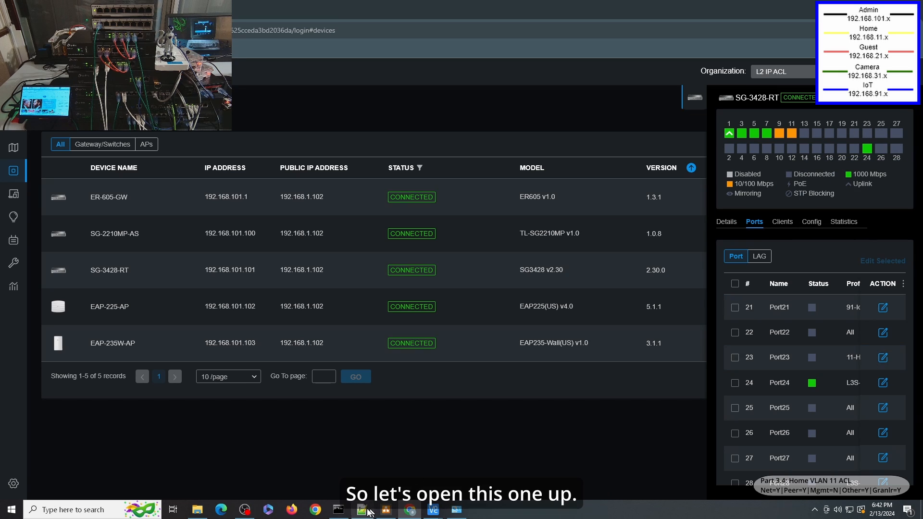
left_click(338, 510)
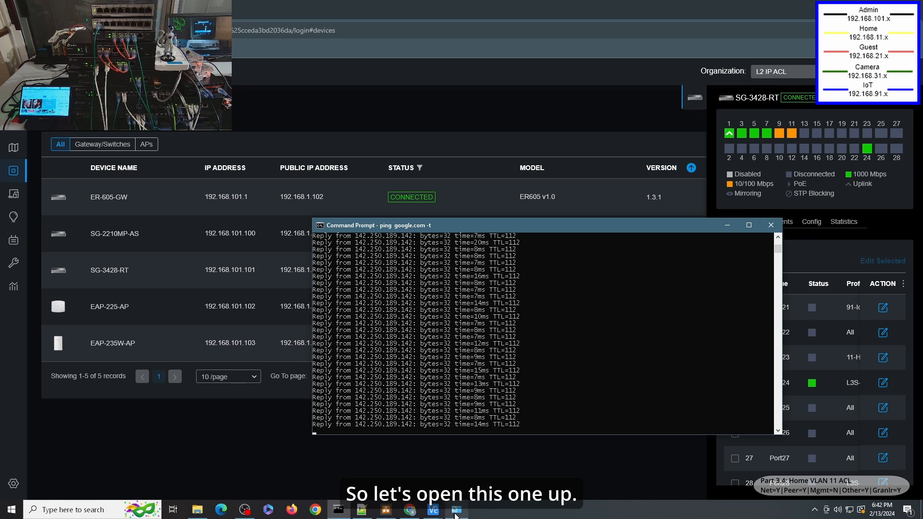
Check the Ethernet adapter's connection details for its IPv4 address in Network Connections, and close the status windows
mouse_move(455, 514)
left_click(459, 472)
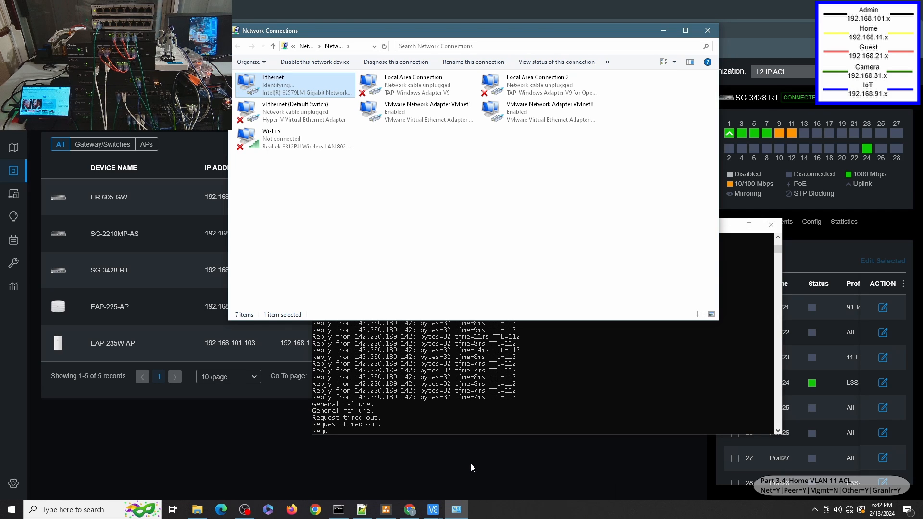
double_click(289, 96)
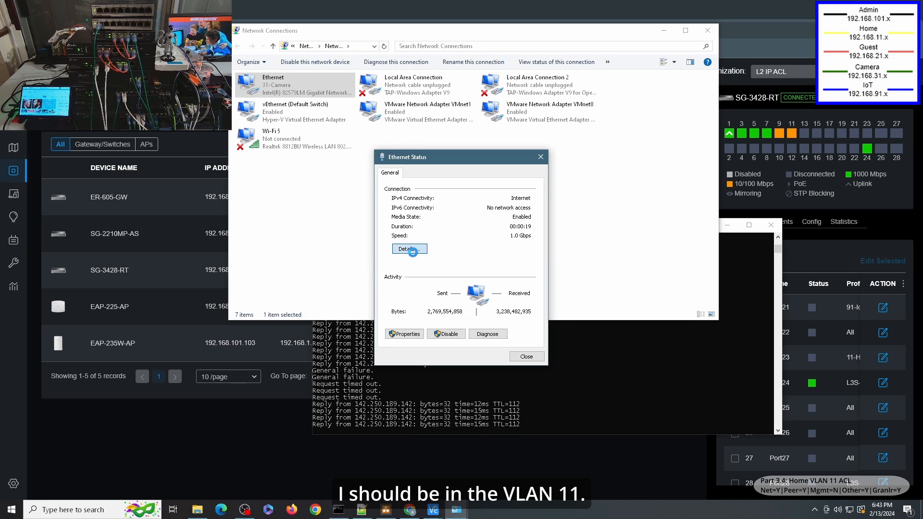
left_click(409, 249)
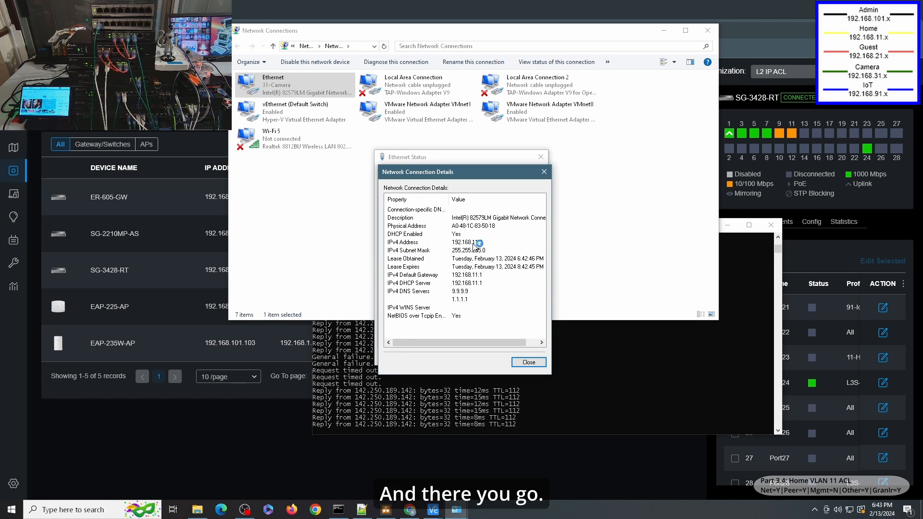
left_click(529, 362)
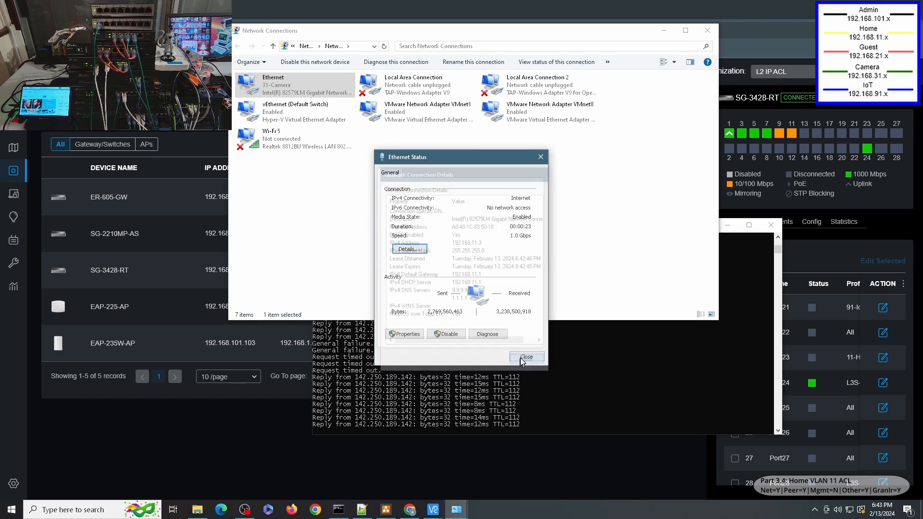
left_click(527, 357)
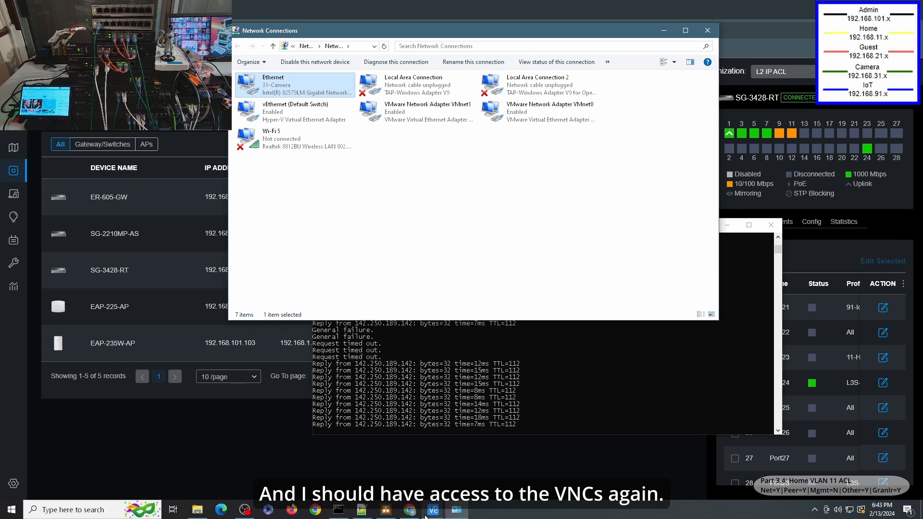
Bring up the VNC sessions of 192.168.11.2, 192.168.91.2, 192.168.31.2 and 192.168.31.3 one after another to check access from Home
mouse_move(433, 509)
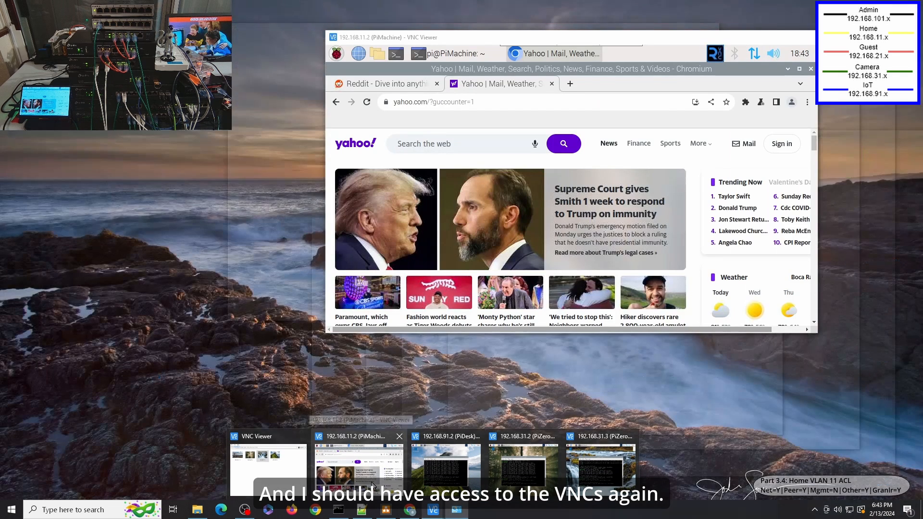
left_click(372, 485)
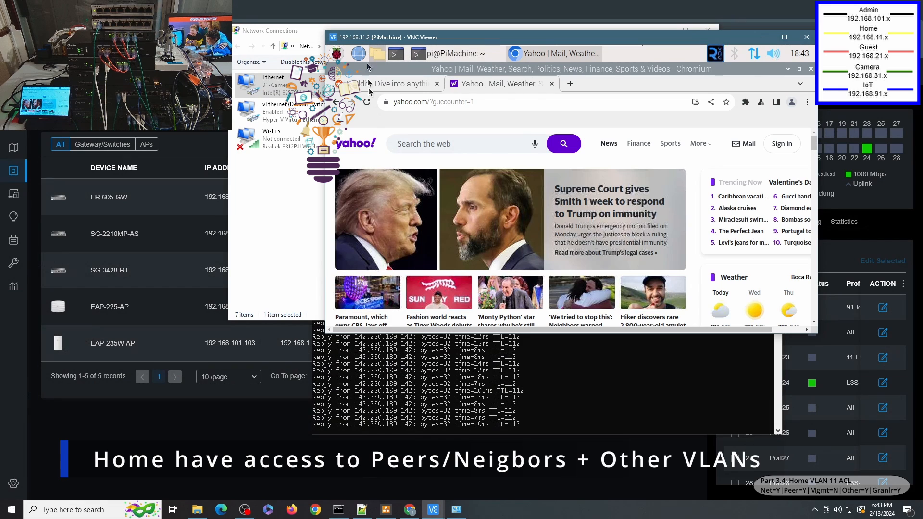
mouse_move(433, 509)
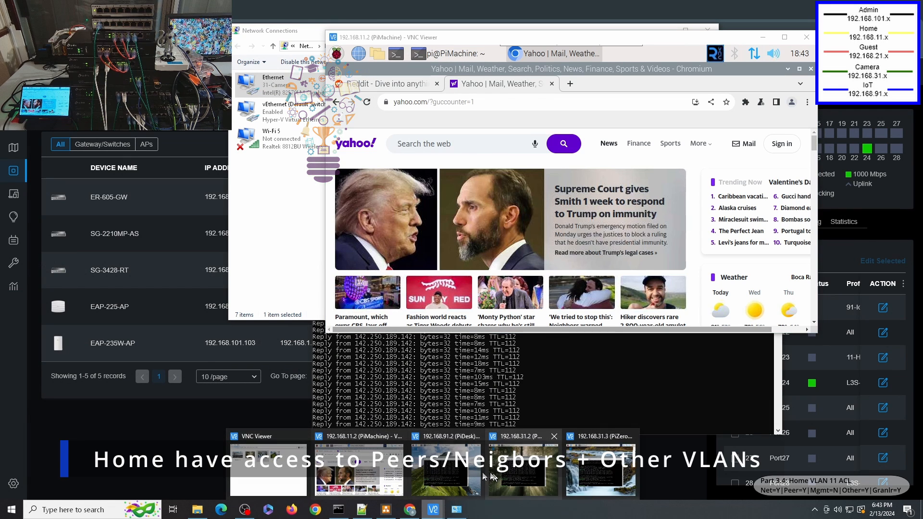
left_click(479, 483)
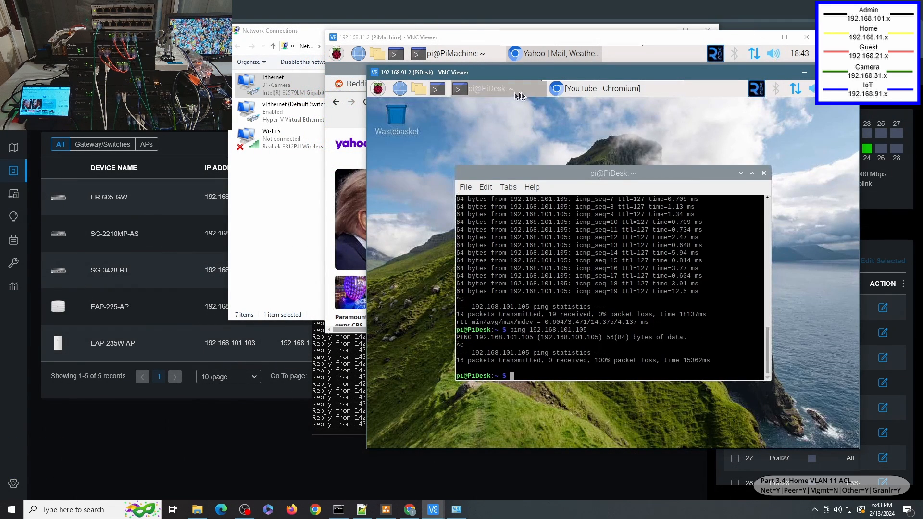
mouse_move(435, 512)
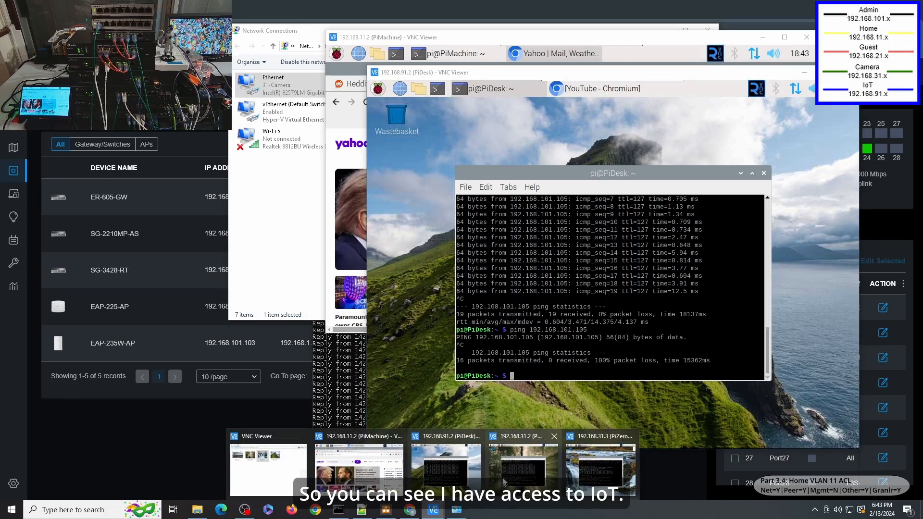
left_click(509, 480)
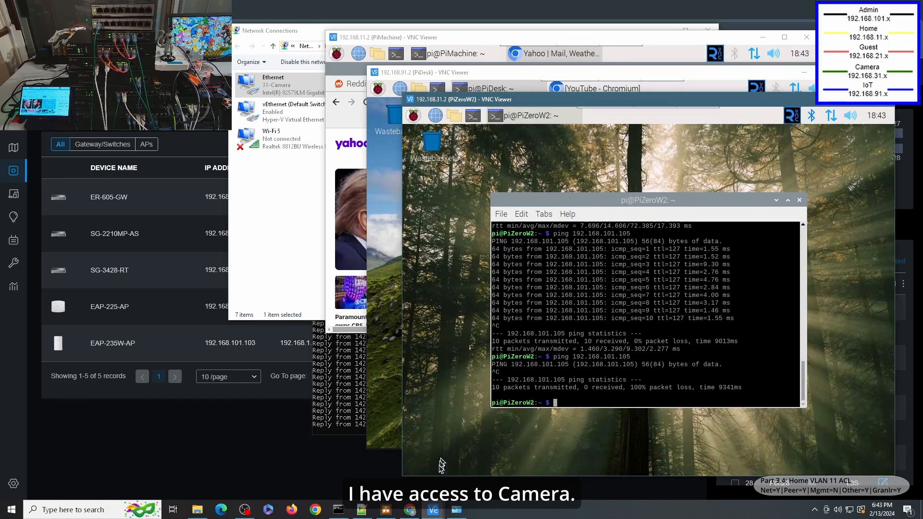
mouse_move(433, 509)
left_click(621, 463)
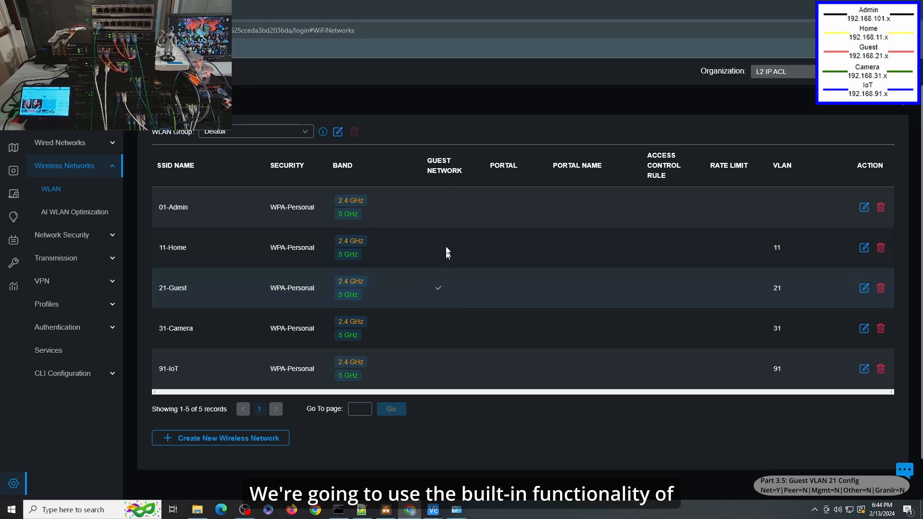
Review the 21-Guest wireless network's settings without changing them, and return to the network diagram
left_click(864, 290)
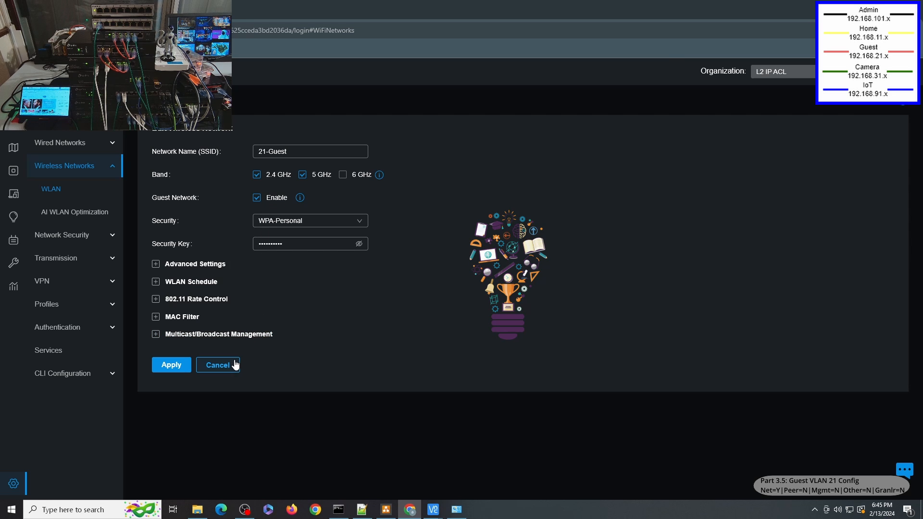
left_click(217, 365)
key("alt+Tab")
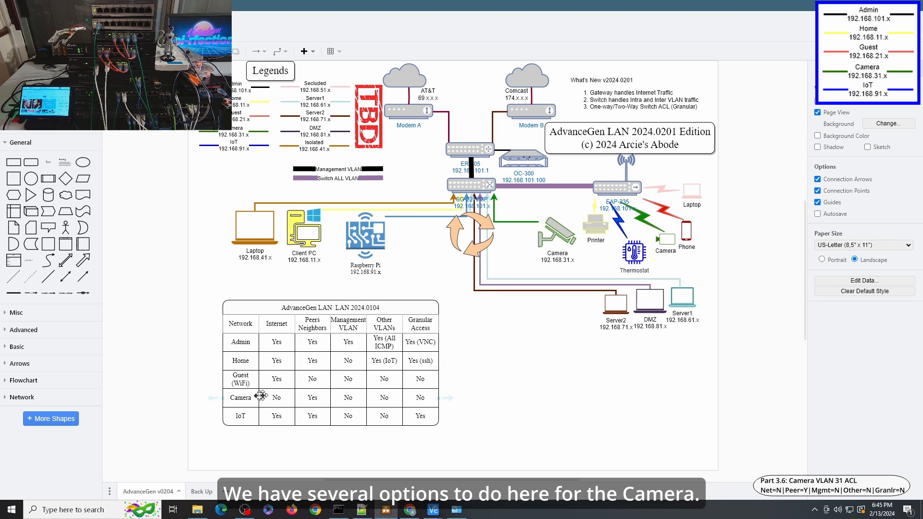
Run "ping 192.168.101.101" in the terminal of the 192.168.31.2 VNC session to test Camera access to the Management VLAN
mouse_move(432, 510)
left_click(500, 483)
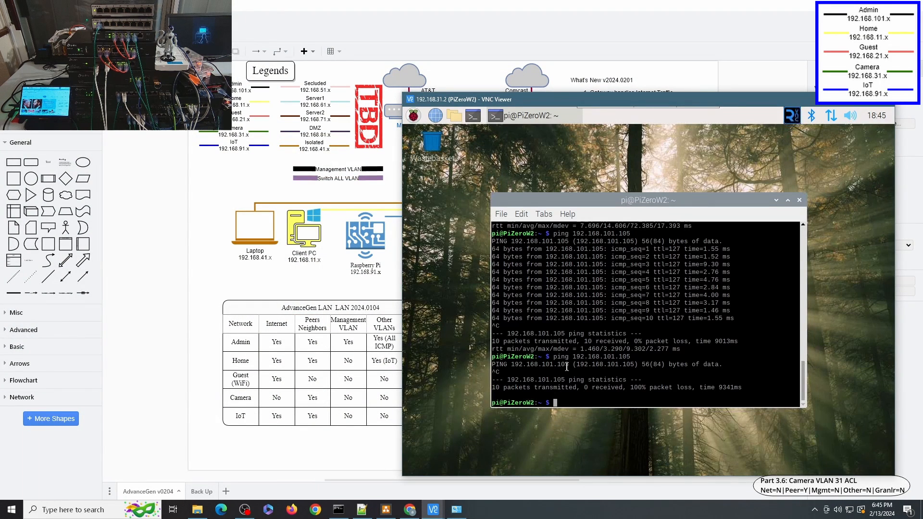
key("Up")
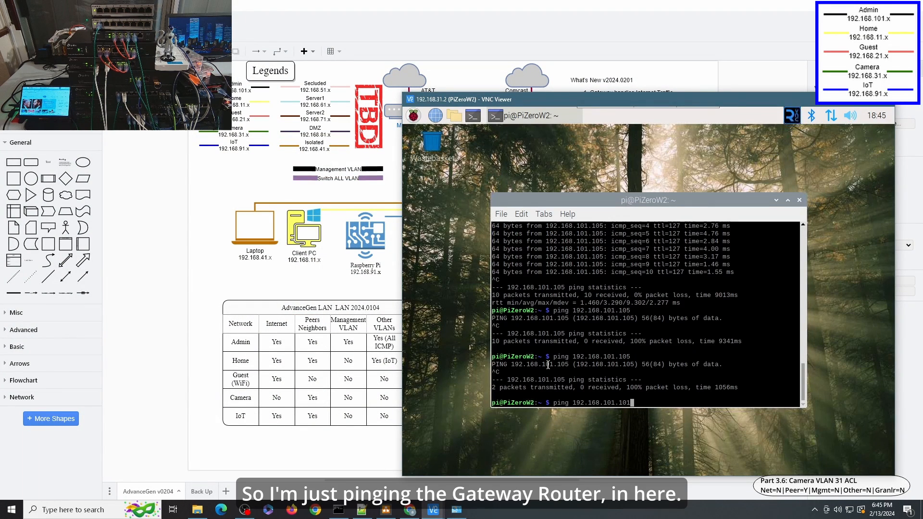
key("BackSpace")
type("192.168.101.101")
key("Return")
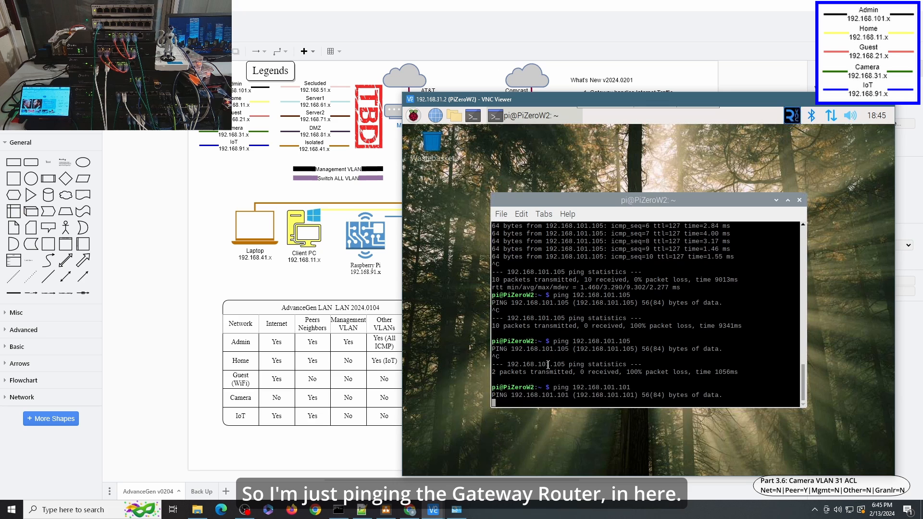
Ping 192.168.101.101 from the 192.168.31.3 terminal, and stop the running pings on both Camera machines
left_click(604, 479)
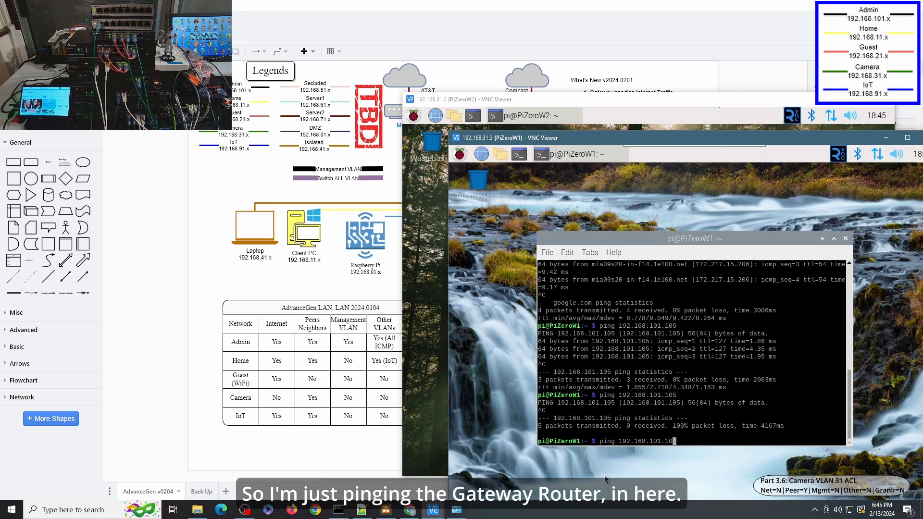
type("1")
key("Return")
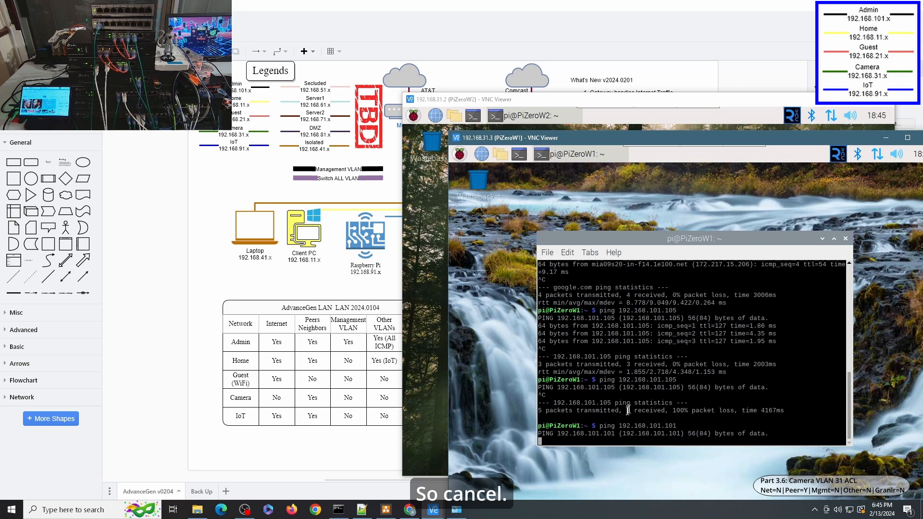
key("ctrl+c")
left_click(442, 377)
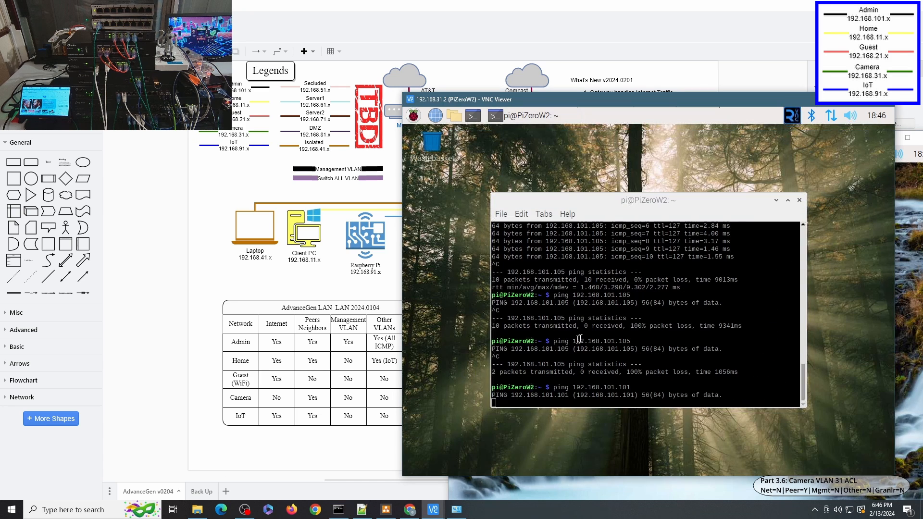
key("ctrl+c")
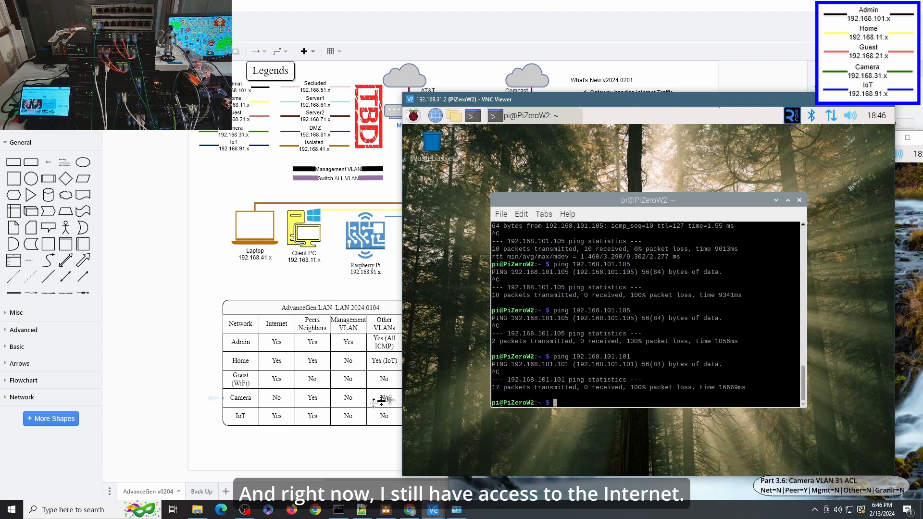
Run "ping google.com" on the Camera machine 192.168.31.2 to test internet access, and stop it after a few replies
key("Up")
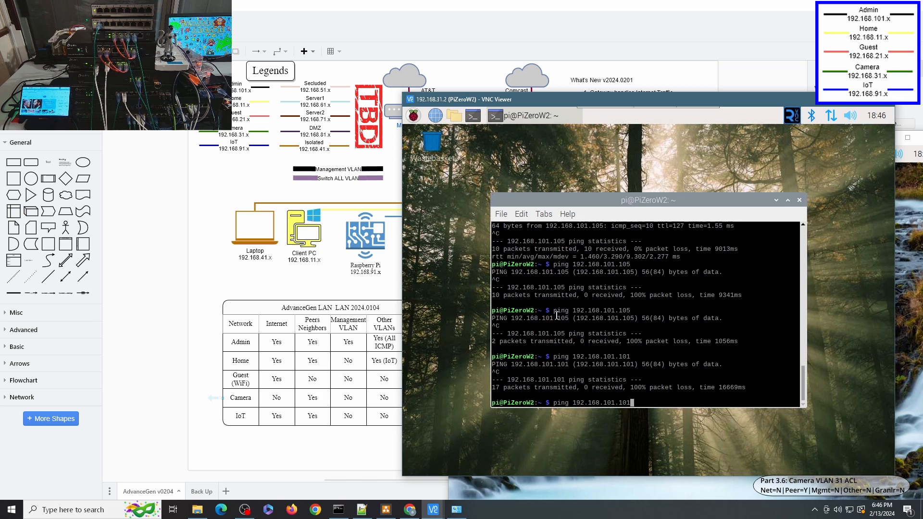
key("Up")
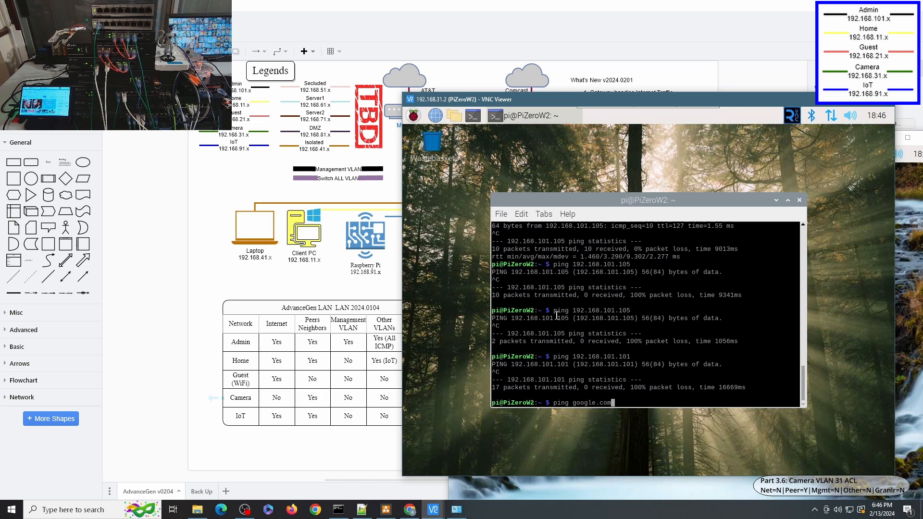
key("Return")
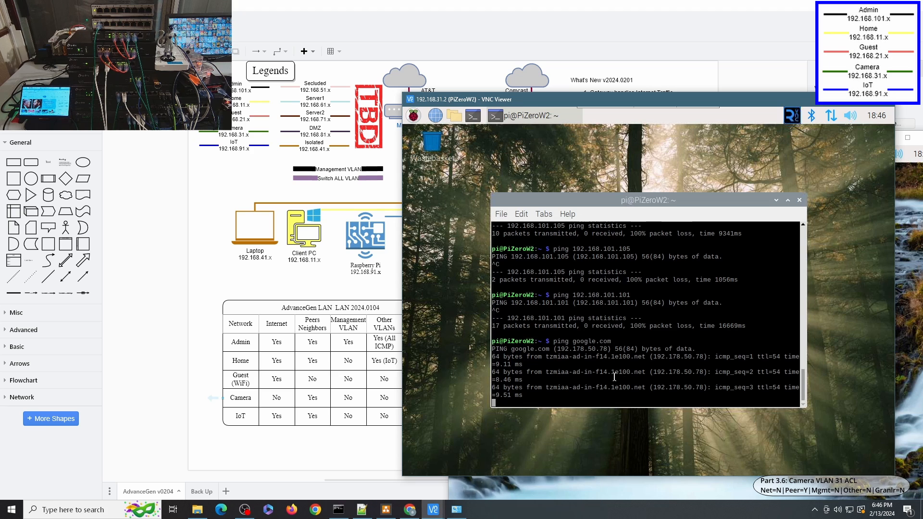
key("ctrl+c")
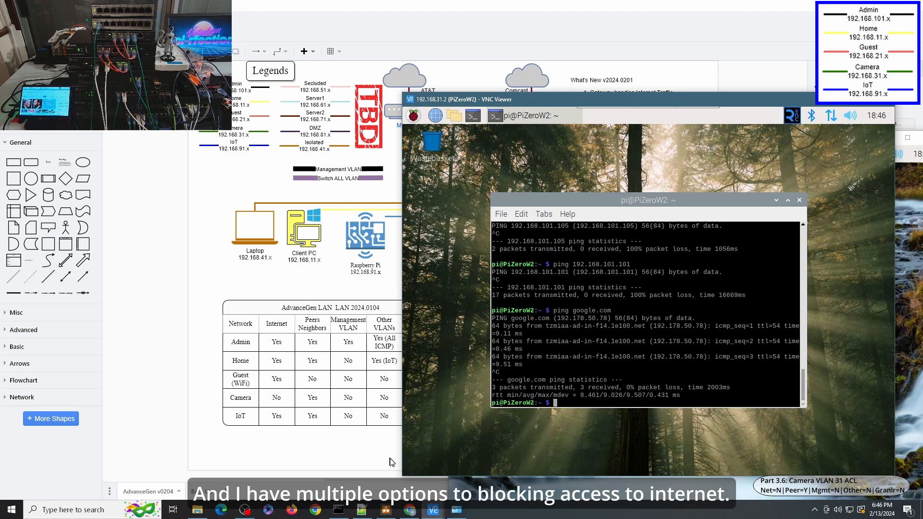
Enable the "3.Deny Camera to All" ACL rule in the Omada Controller, and check the 192.168.31.2 and 192.168.31.3 VNC sessions
left_click(409, 509)
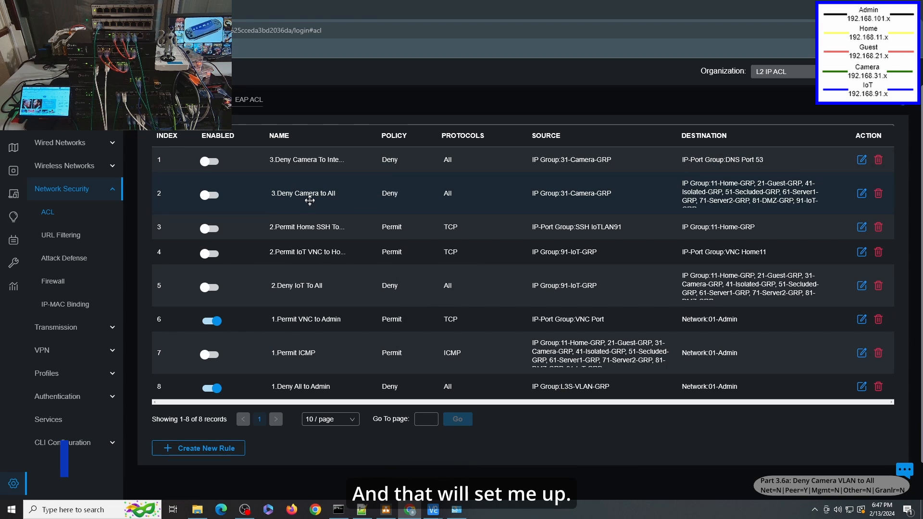
left_click(215, 198)
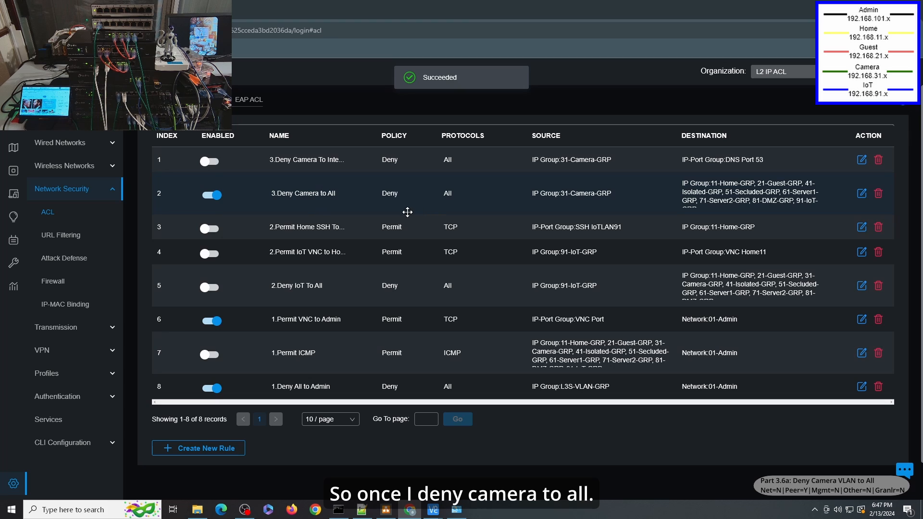
left_click(434, 510)
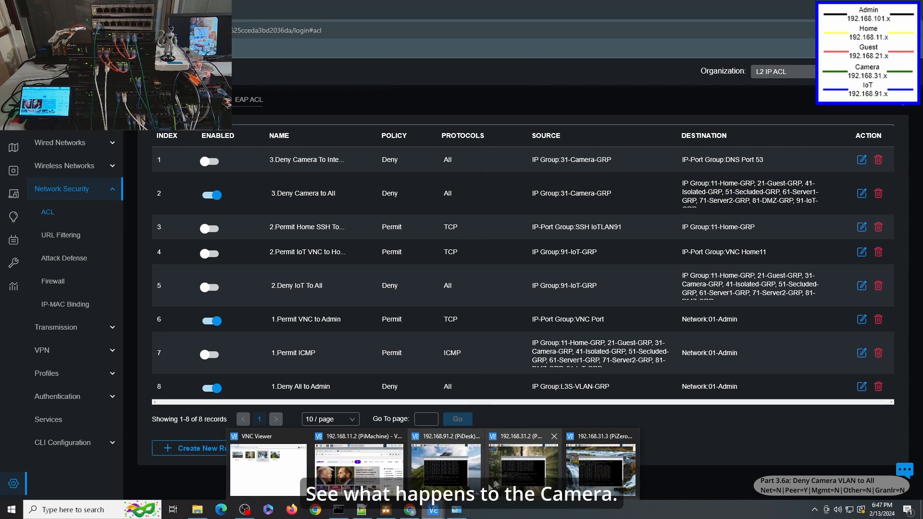
left_click(495, 483)
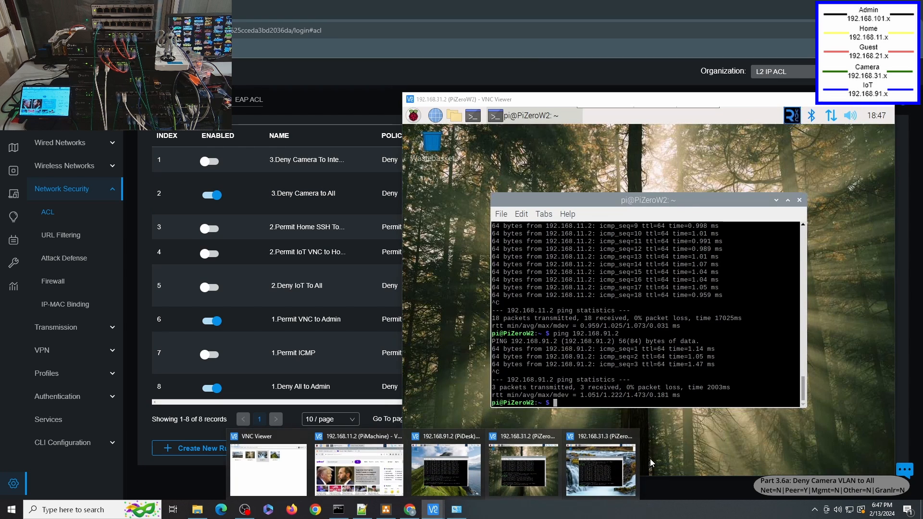
left_click(601, 469)
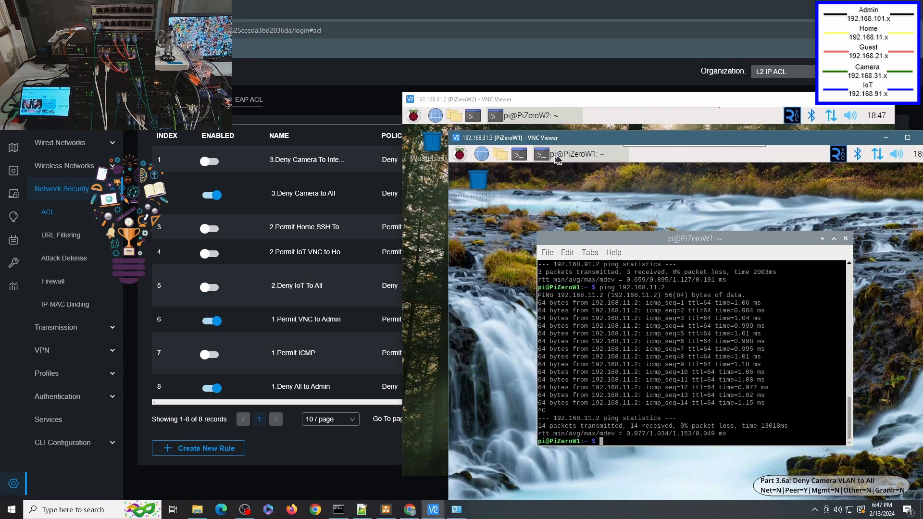
left_click(435, 134)
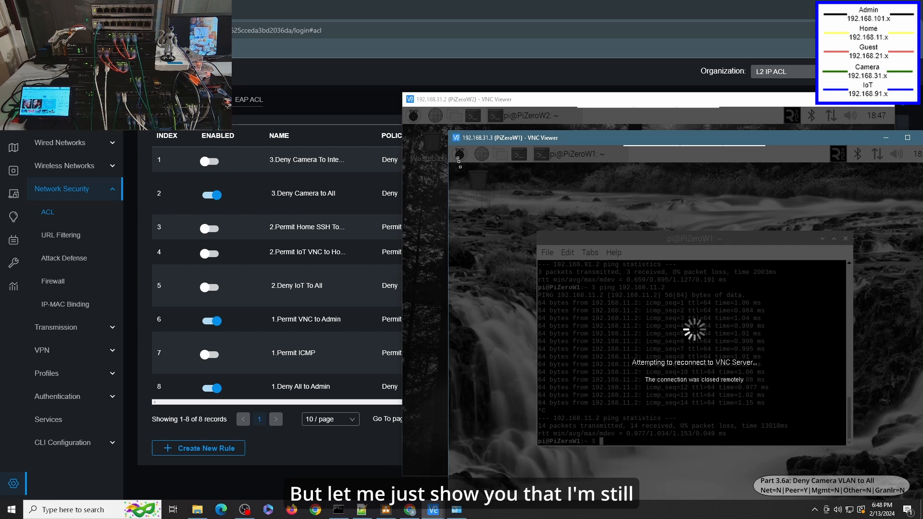
Check the VNC sessions of 192.168.11.2 and 192.168.91.2, and bring the running google.com ping window forward
left_click(434, 509)
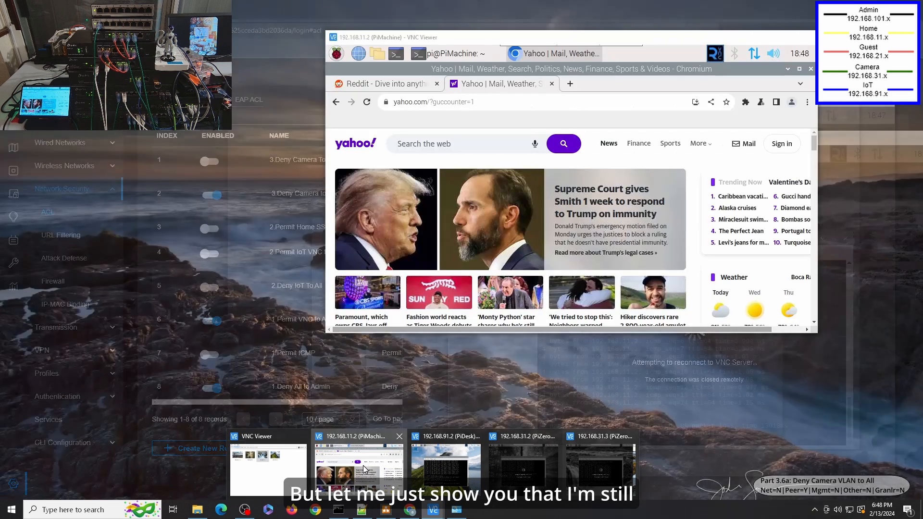
left_click(385, 474)
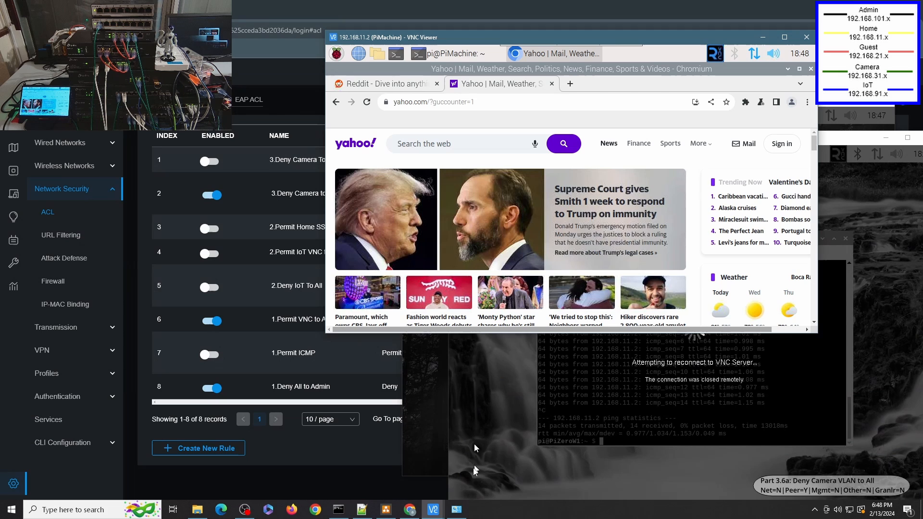
left_click(434, 509)
left_click(457, 474)
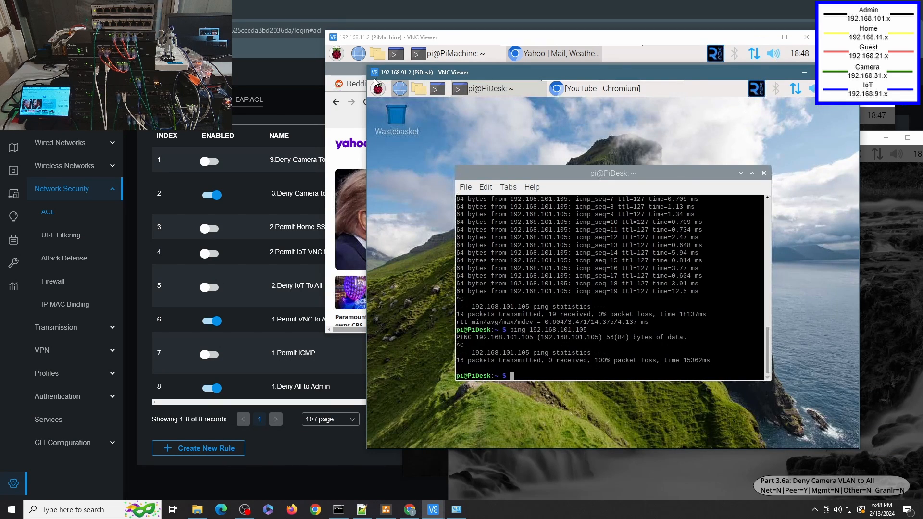
left_click(338, 509)
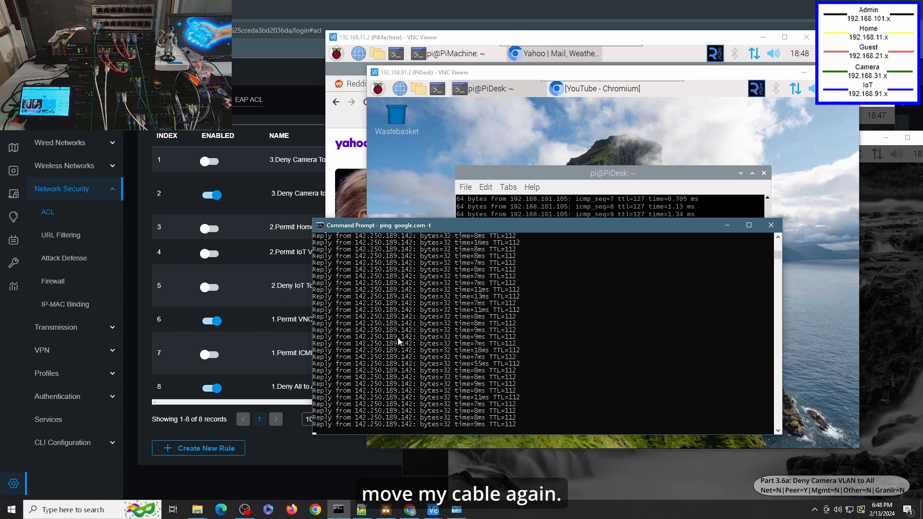
View the Ethernet adapter's connection details, and replace the running google.com ping in the Command Prompt with a ping to 192.168.101.1
left_click(456, 509)
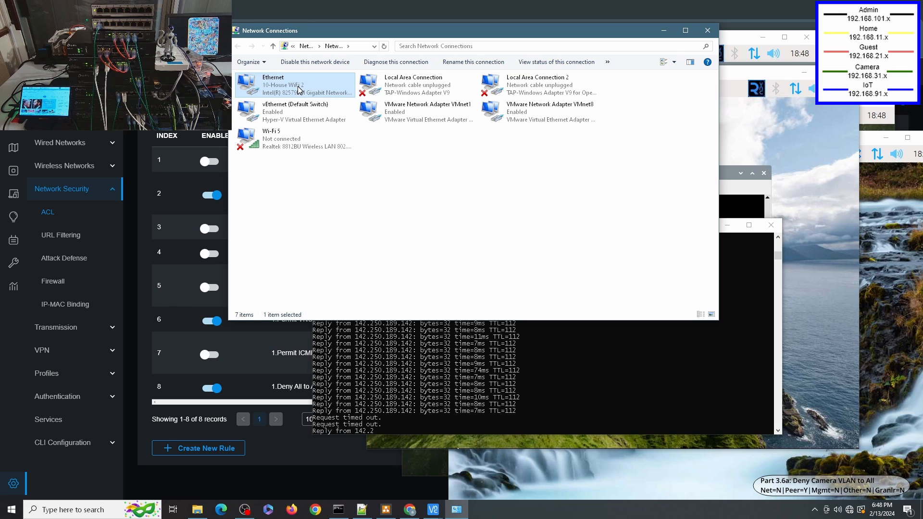
key("Return")
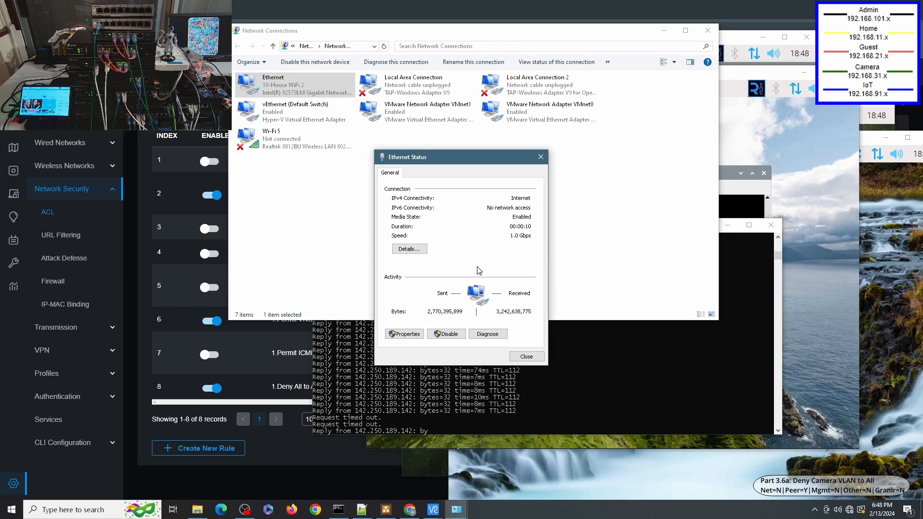
left_click(408, 249)
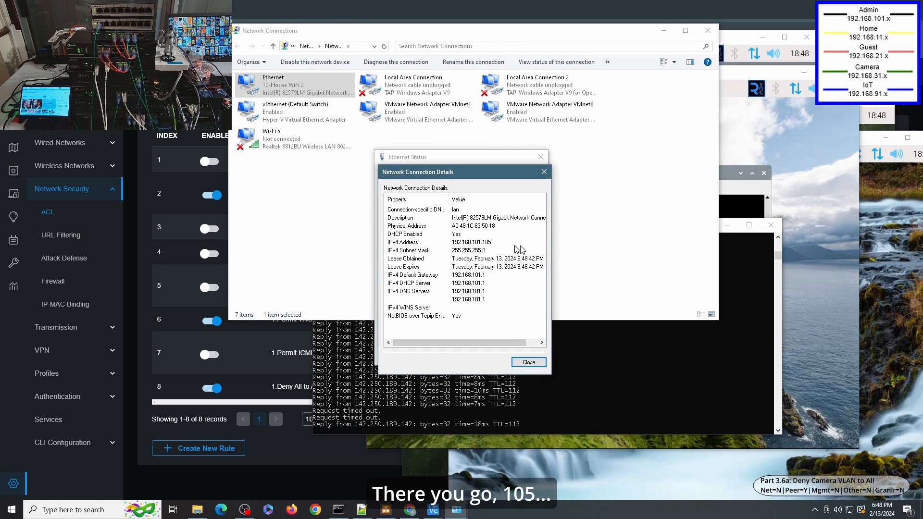
left_click(529, 362)
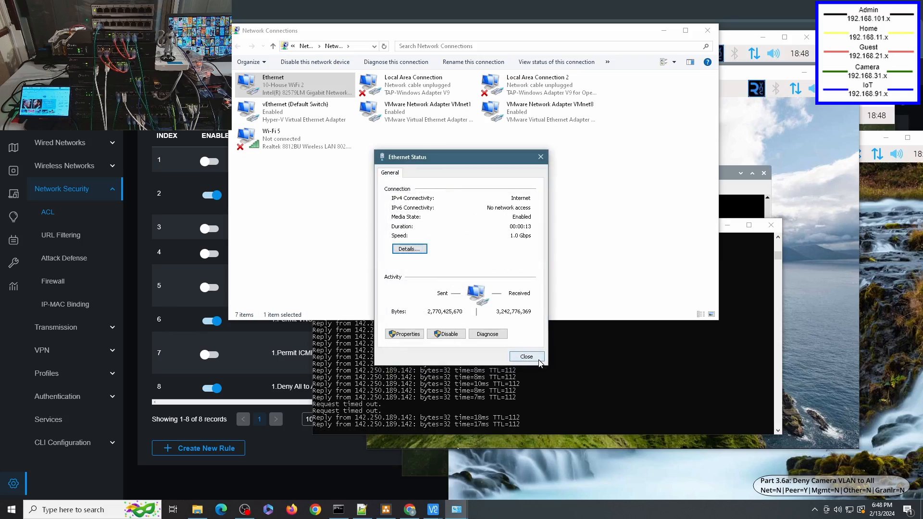
left_click(527, 356)
left_click(542, 359)
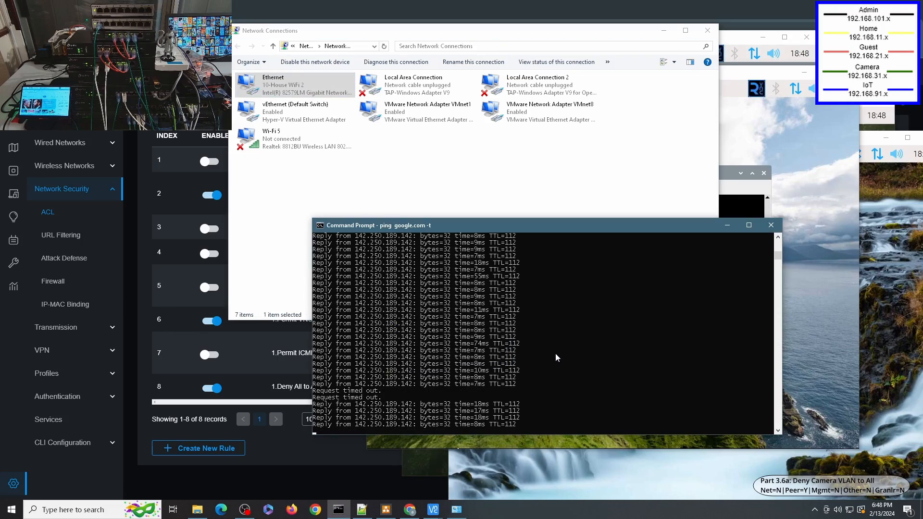
key("ctrl+c")
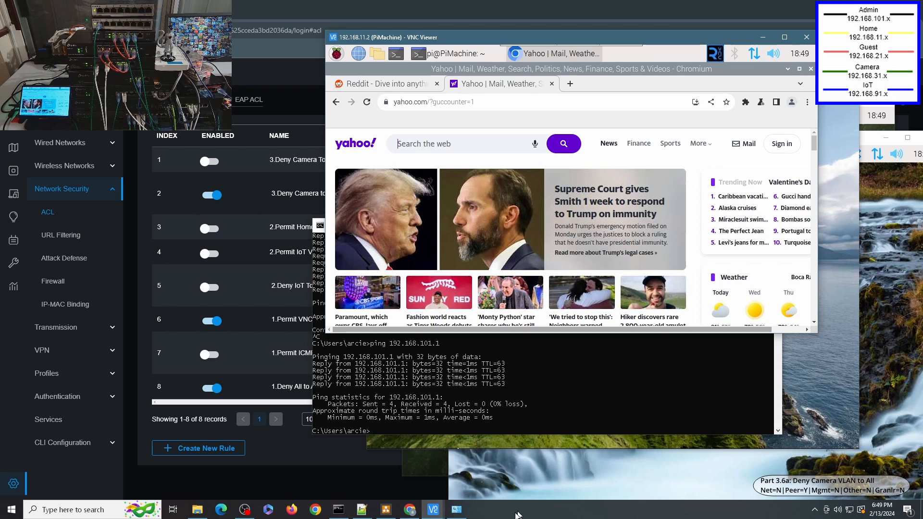
Check the 192.168.91.2 and 192.168.31.2 VNC sessions, and review the Omada ACL list and the network diagram's VLAN access table
left_click(432, 509)
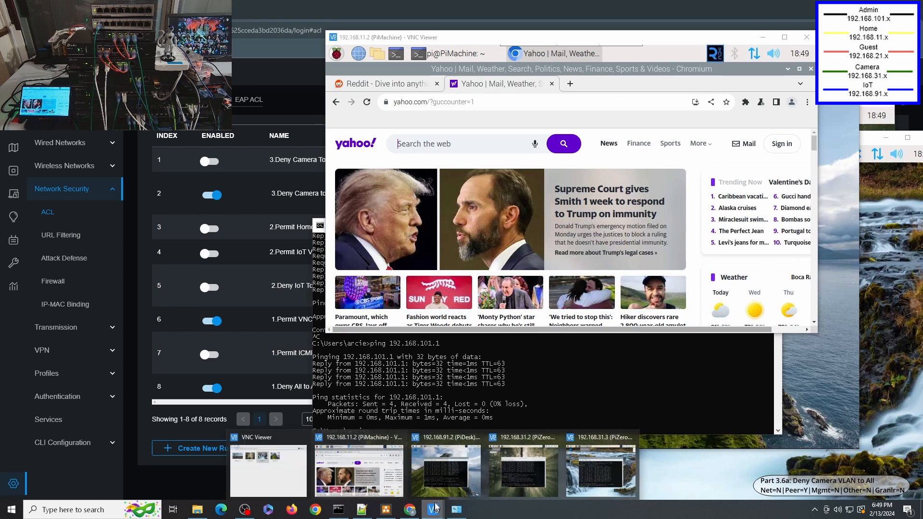
left_click(431, 469)
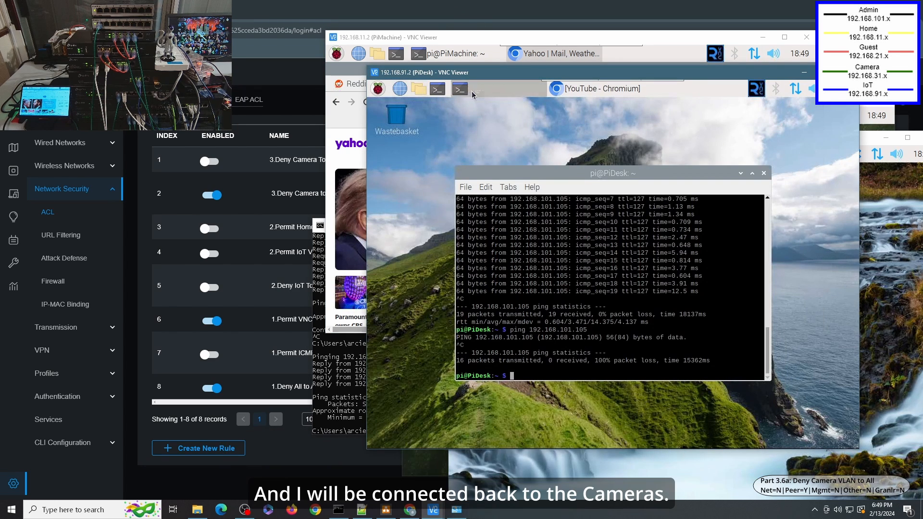
left_click(435, 510)
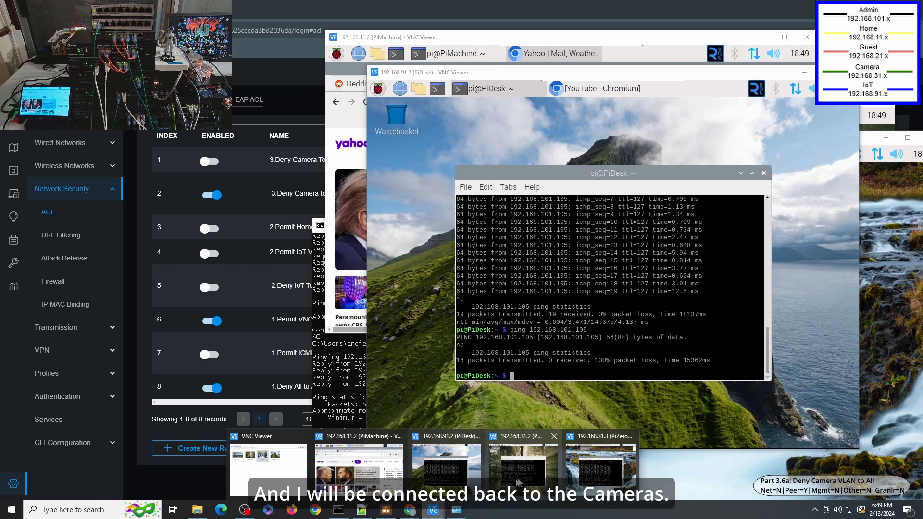
left_click(523, 462)
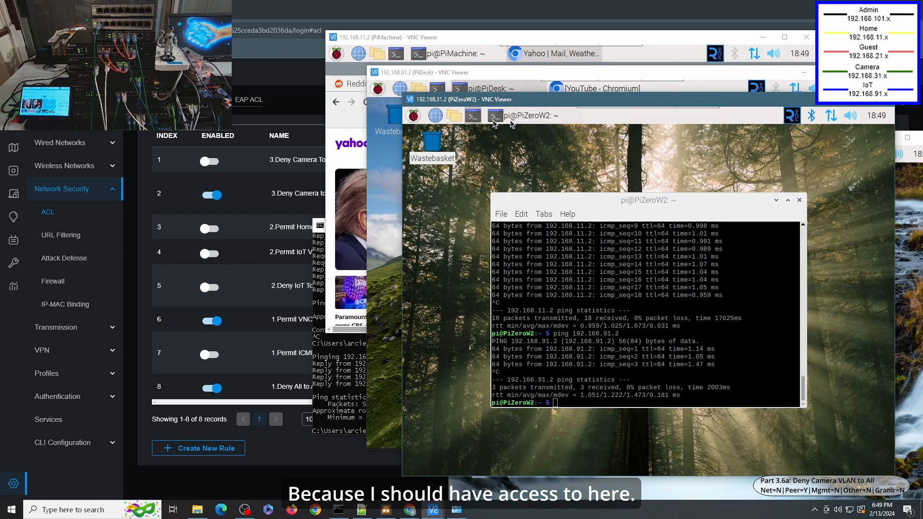
left_click(304, 301)
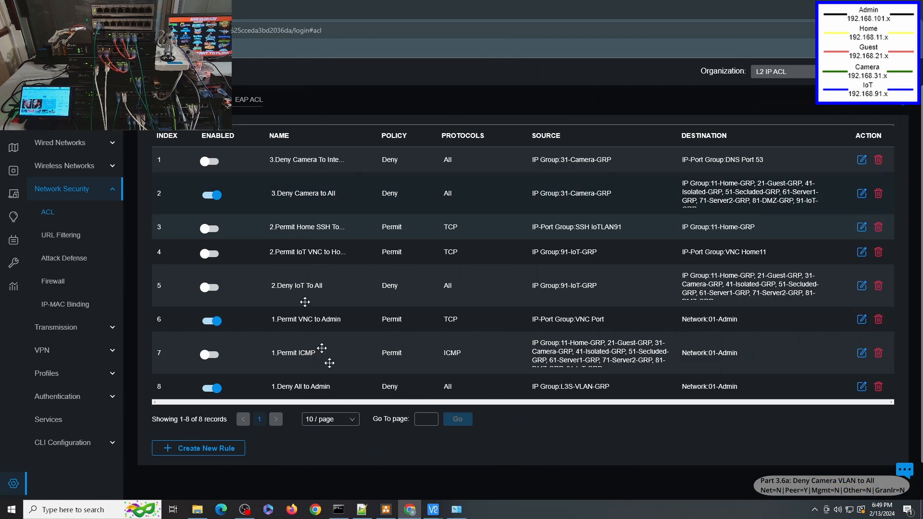
left_click(391, 509)
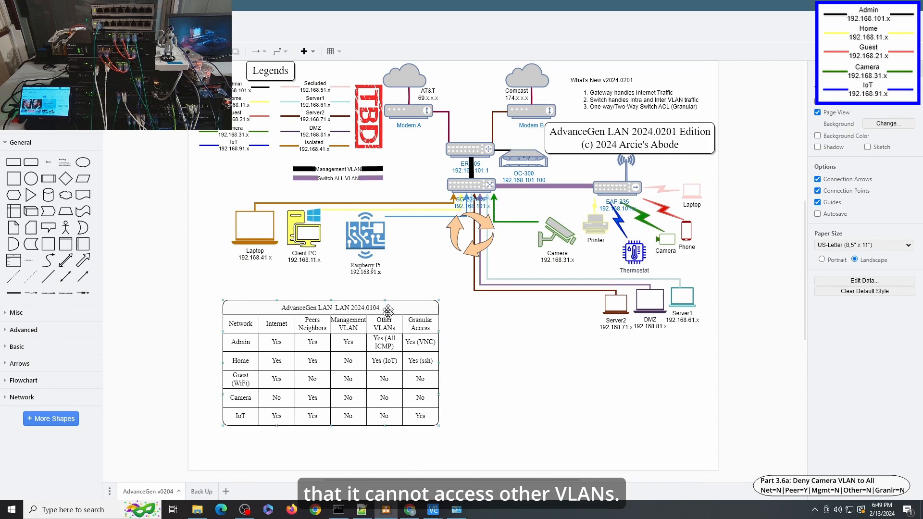
Ping 192.168.91.2 and 192.168.11.2 from the terminal of Camera machine 192.168.31.2, stopping each ping after a short run
mouse_move(432, 510)
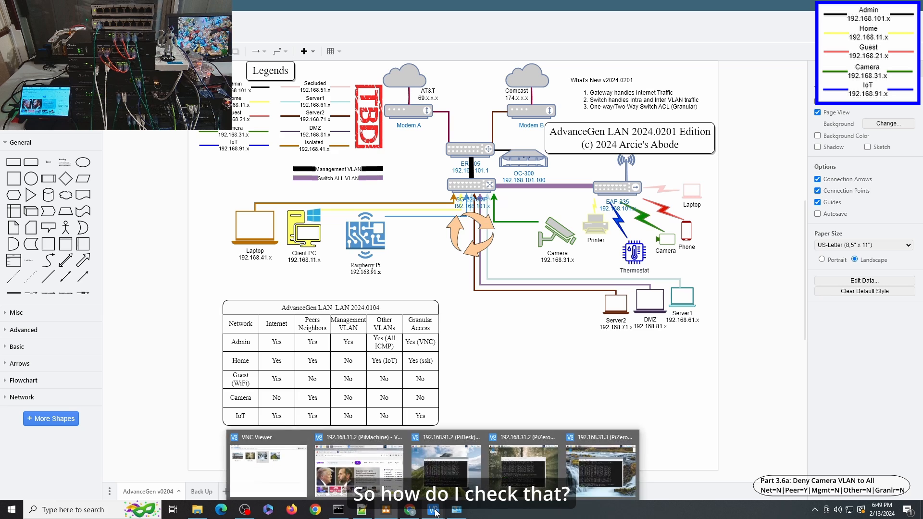
left_click(502, 478)
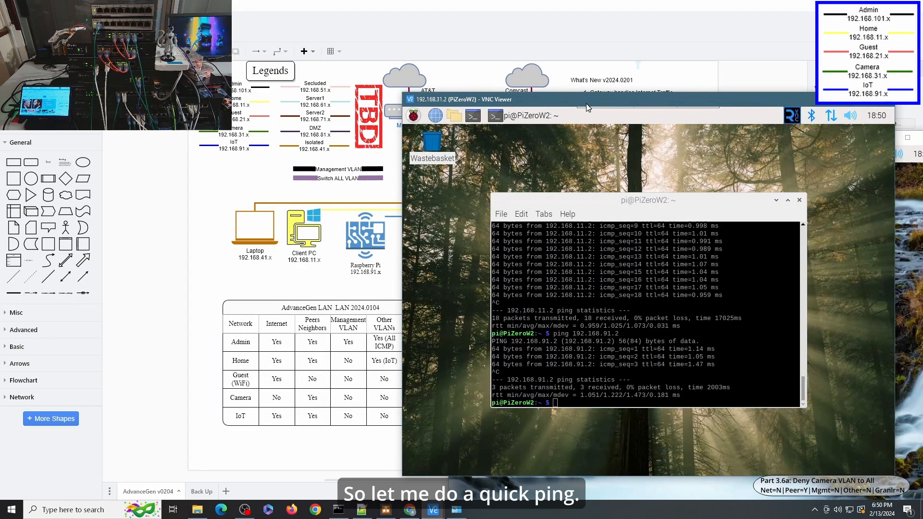
left_click(603, 280)
key("Up")
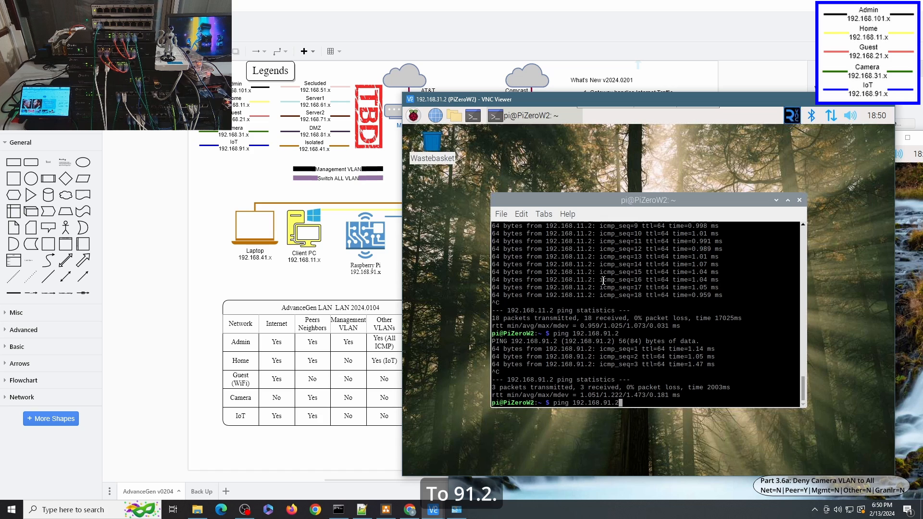
key("Return")
key("ctrl+c")
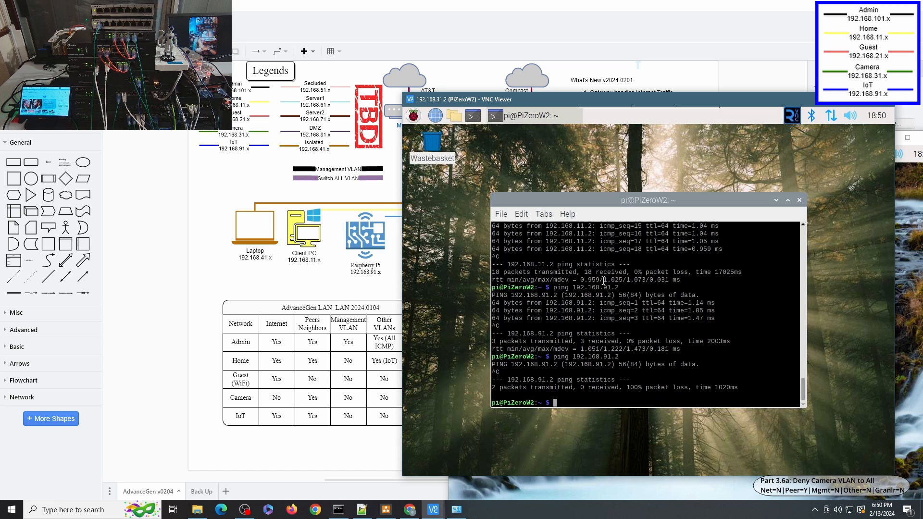
key("Up")
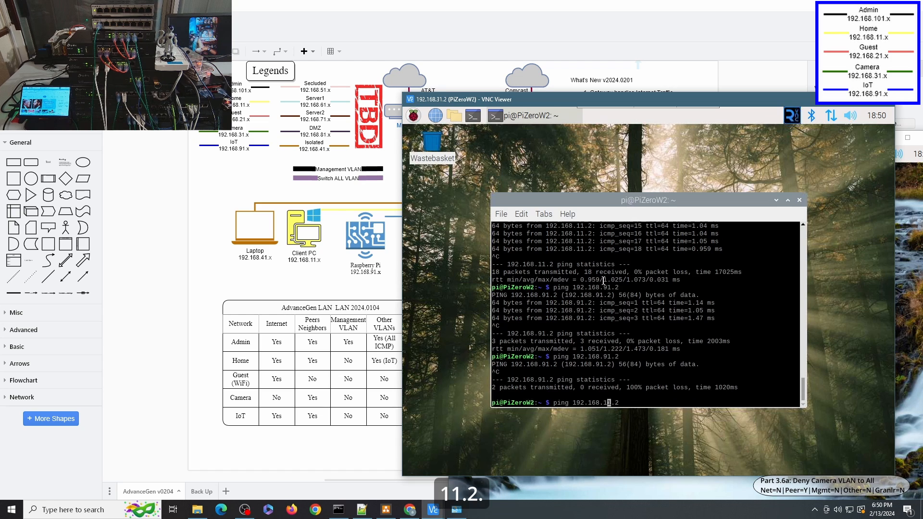
key("Return")
key("ctrl+c")
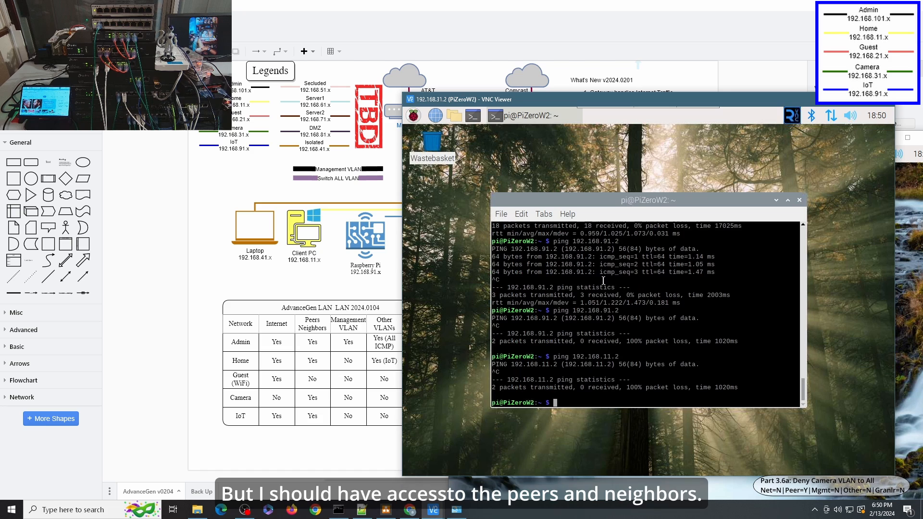
Start a ping to the peer Camera machine 192.168.31.3 from the 192.168.31.2 terminal
key("Up")
key("BackSpace")
key("BackSpace")
key("BackSpace")
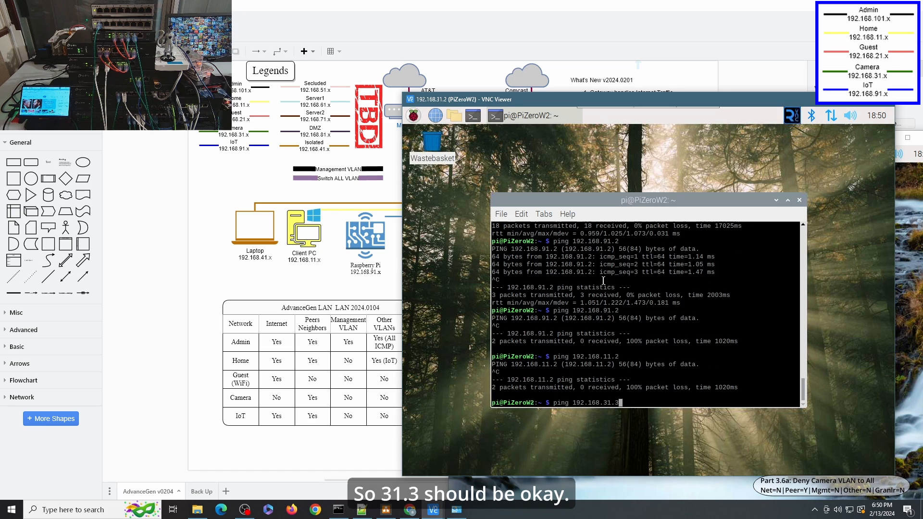
key("Return")
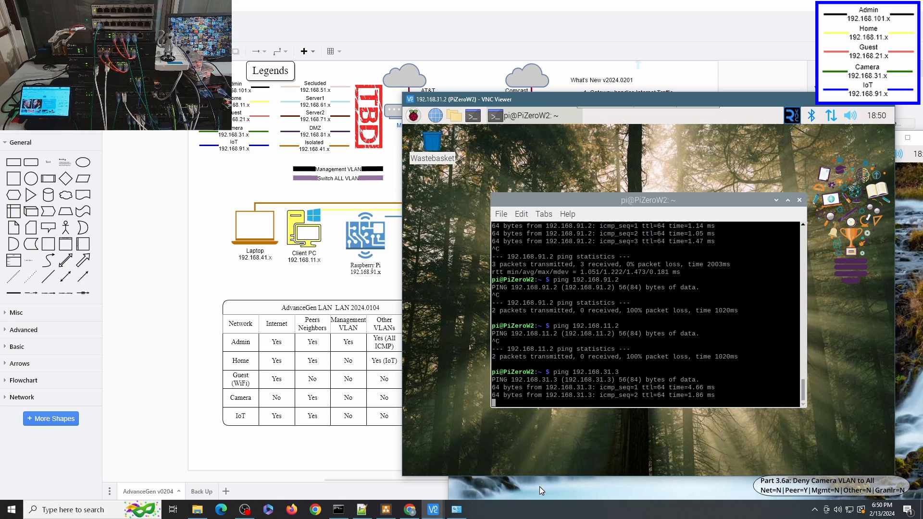
Switch to the 192.168.31.3 VNC session and ping 192.168.11.2 and 192.168.91.2 from its terminal, stopping each ping after a short run
left_click(539, 486)
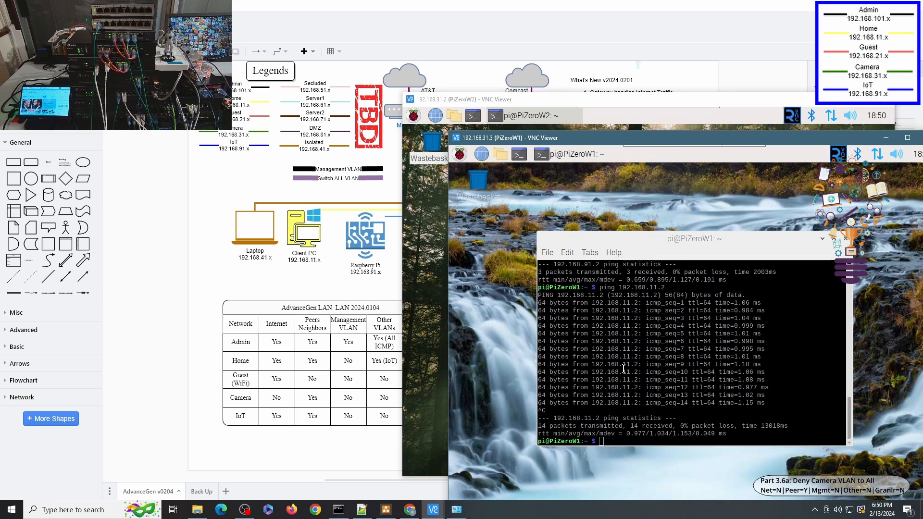
key("Up")
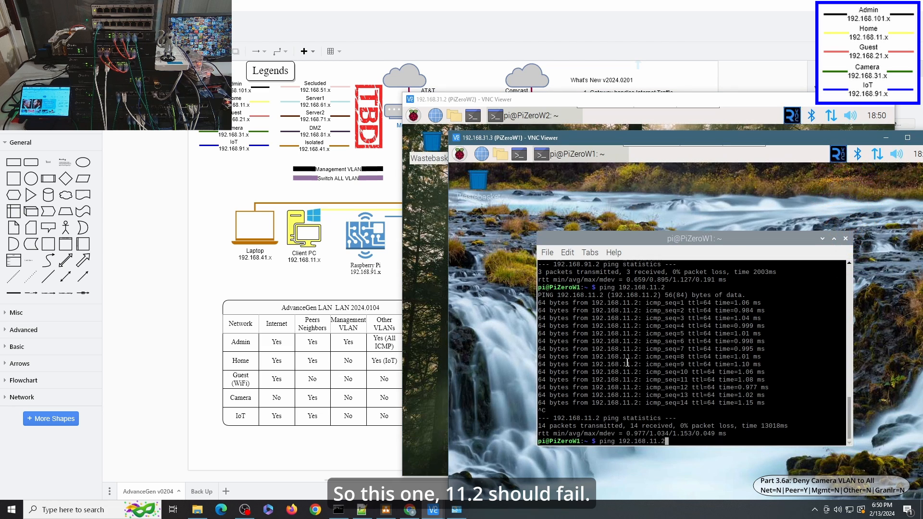
key("Return")
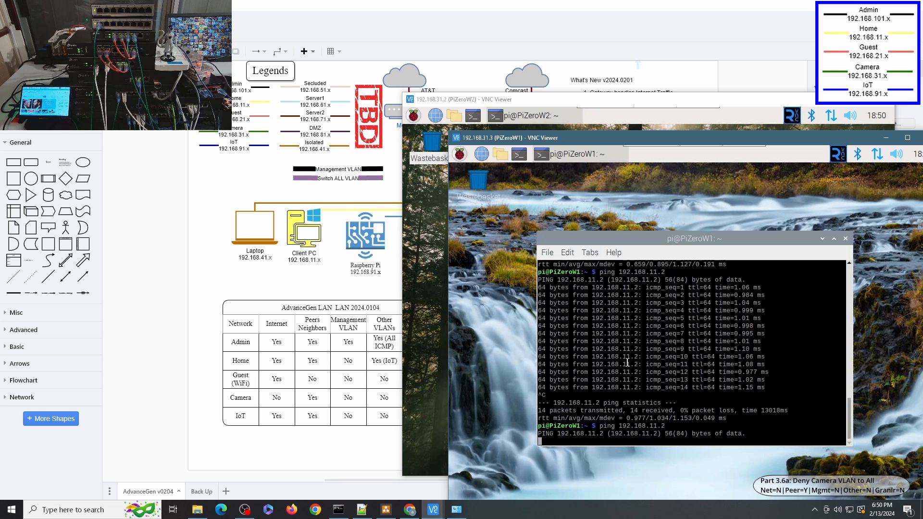
key("ctrl+c")
key("Up")
key("Up")
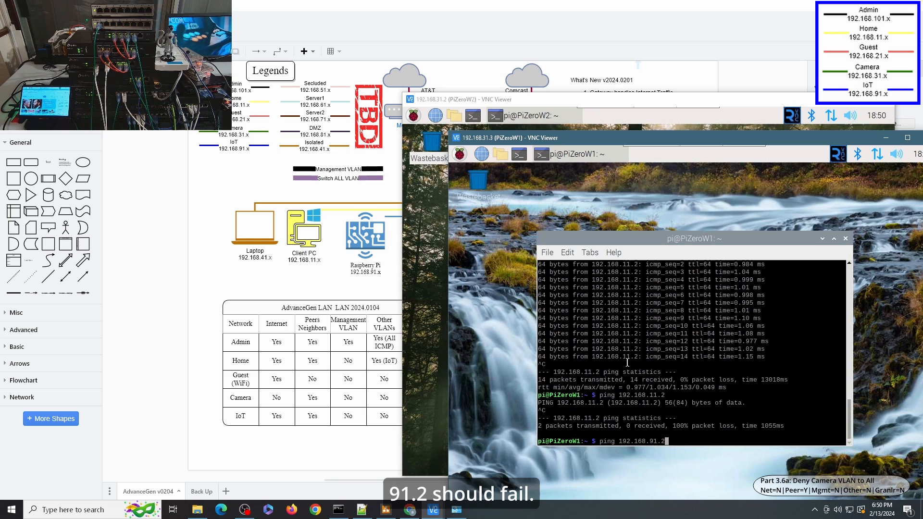
key("Return")
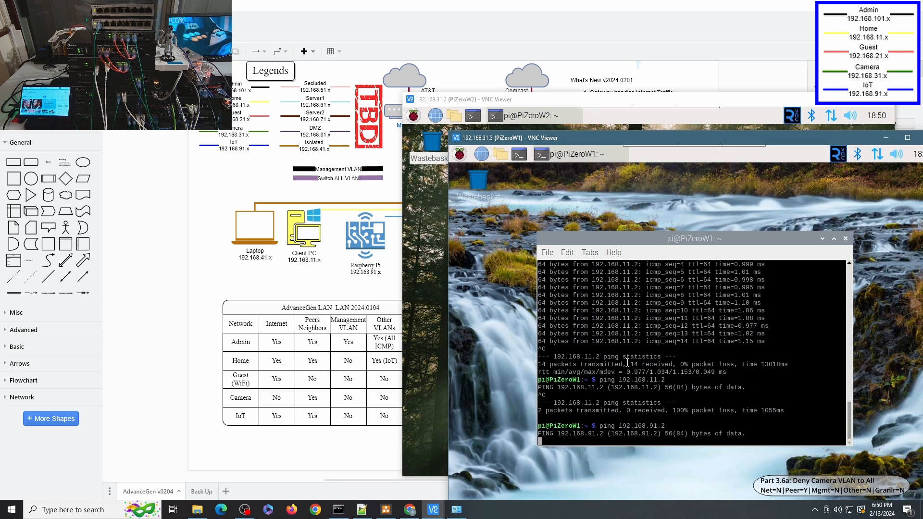
key("ctrl+c")
Ping the peer Camera machine 192.168.31.2 from the 192.168.31.3 terminal, and stop it after several replies
key("Up")
key("Up")
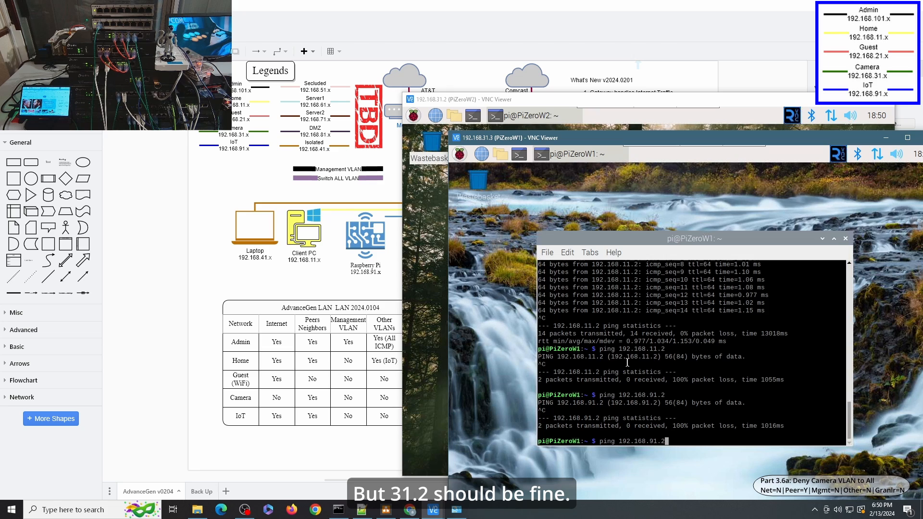
key("BackSpace")
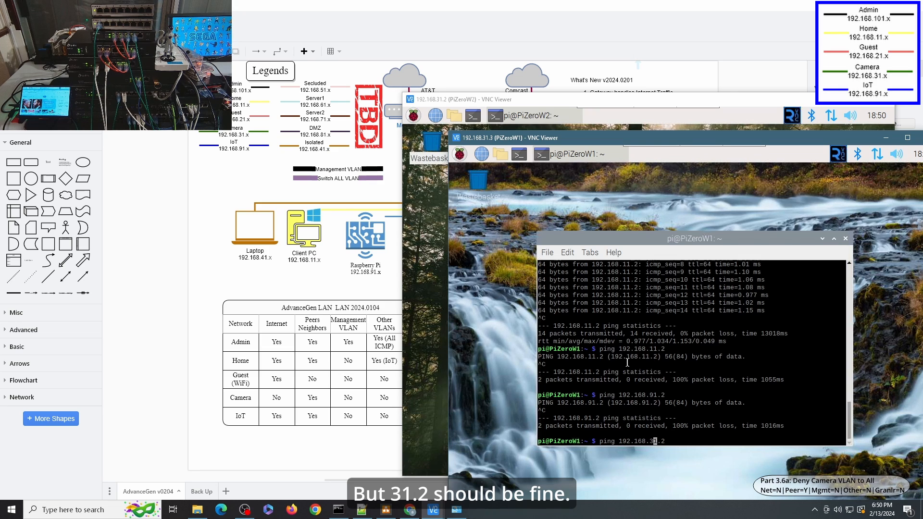
type("3")
key("Return")
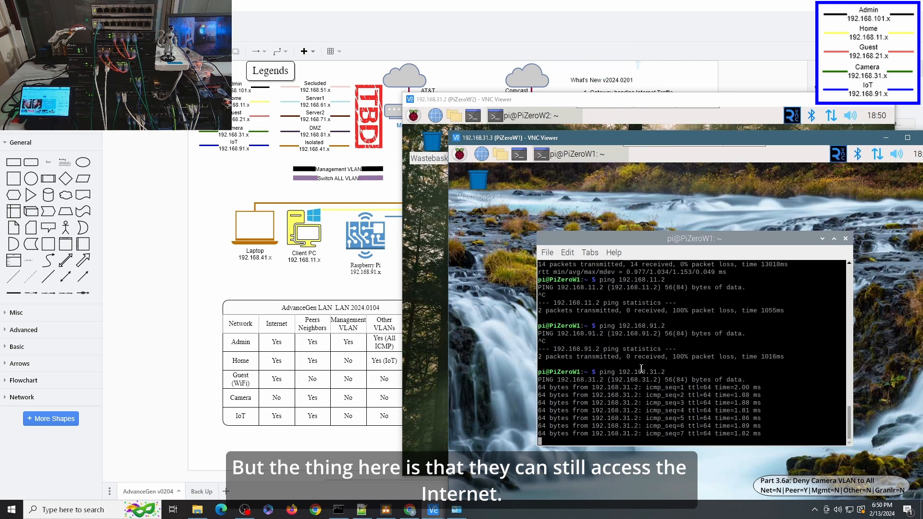
key("ctrl+c")
Return to the 192.168.31.2 session, stop its running ping, and run "ping google.com" to test internet access
left_click(418, 350)
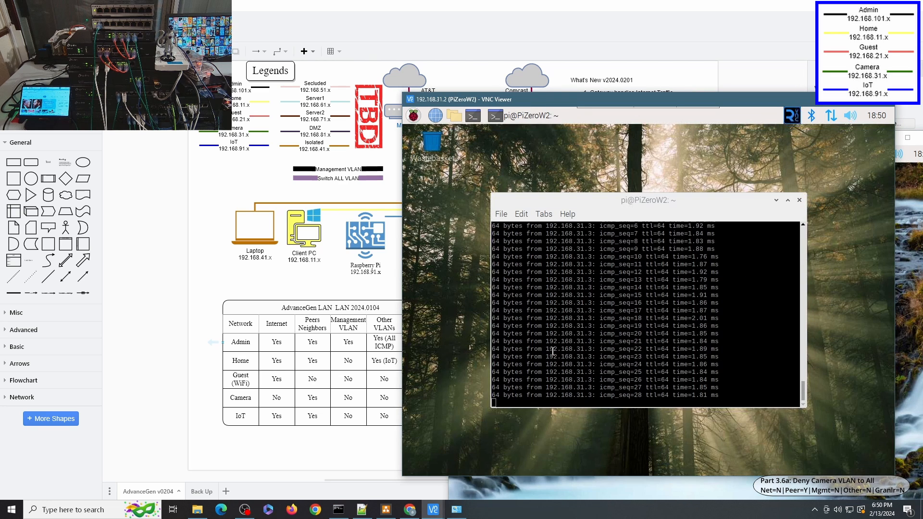
key("ctrl+c")
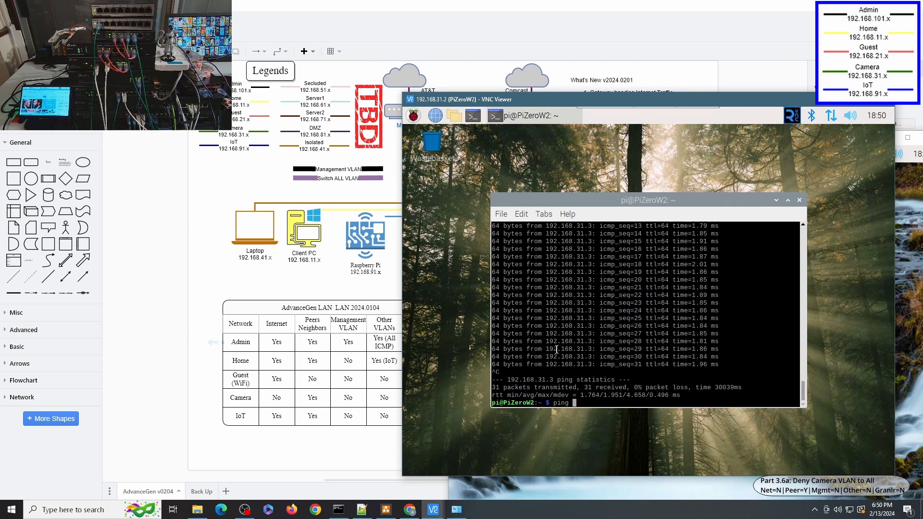
type("ping google.com")
key("Return")
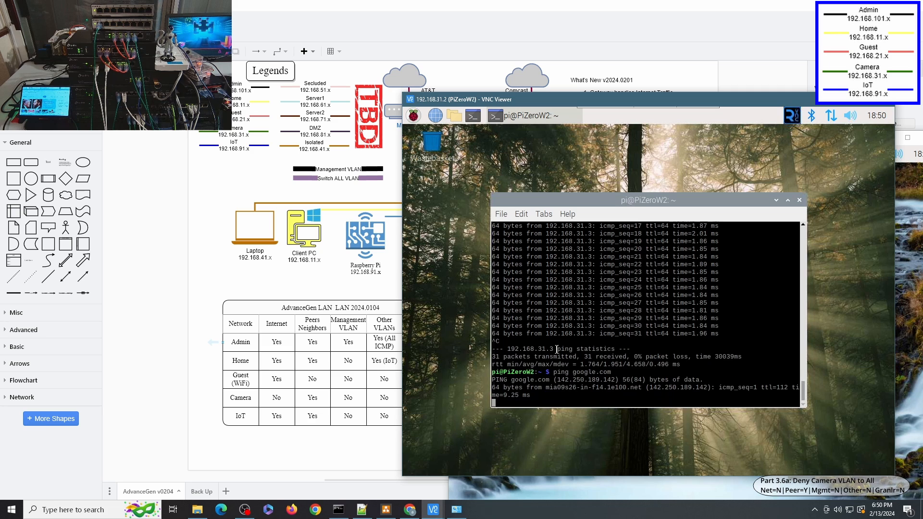
Run "ping google.com" in the 192.168.31.3 terminal, and bring the 192.168.31.2 session back to the front
left_click(610, 492)
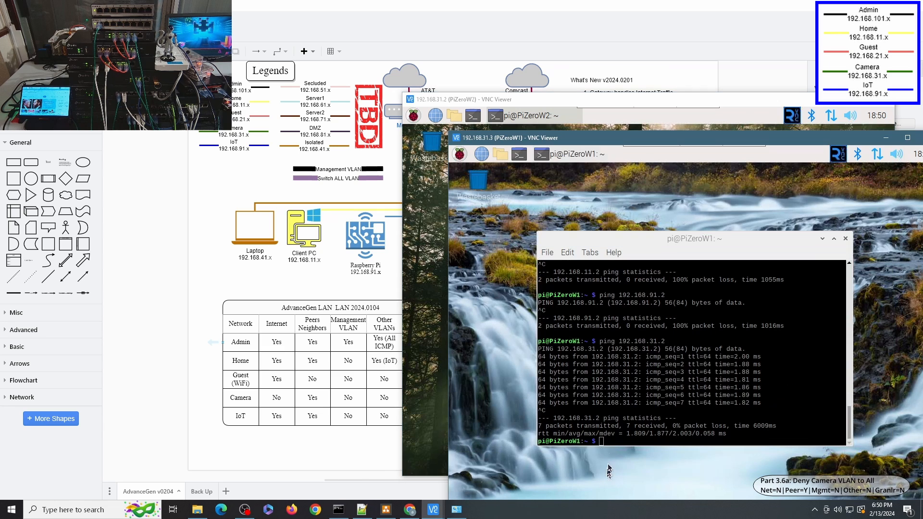
left_click(628, 389)
type("ping go")
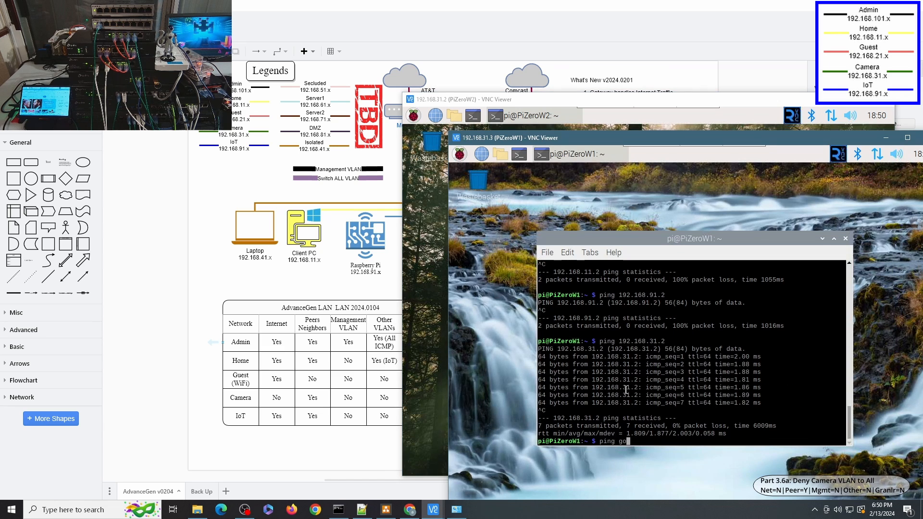
type("ogle.com")
key("Return")
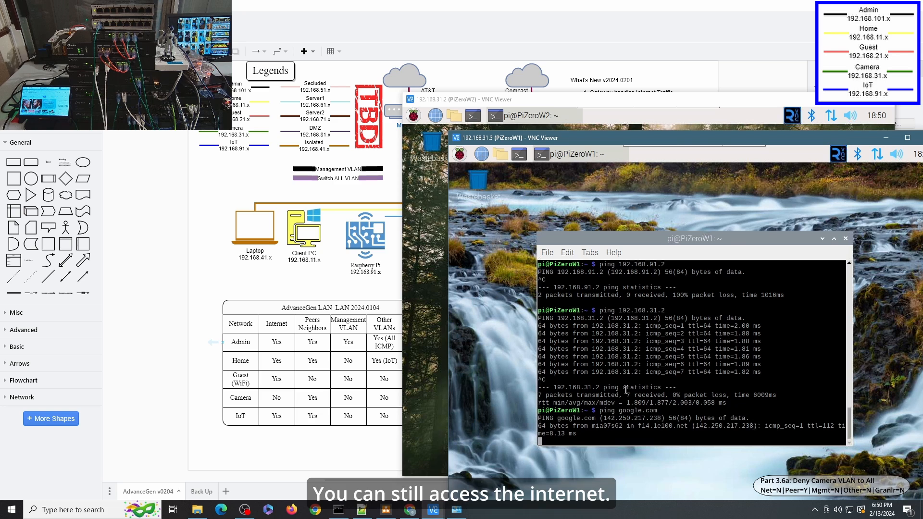
left_click(437, 358)
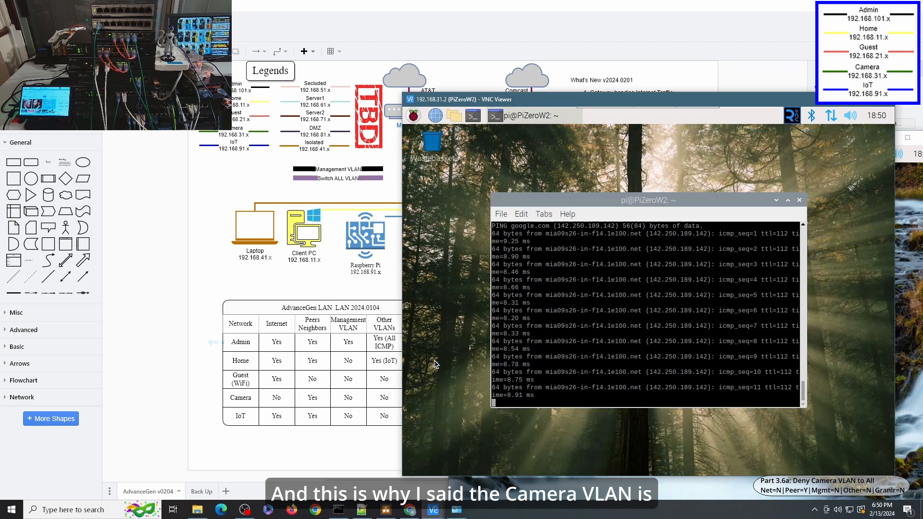
Stop the google.com ping, return to the Omada controller, and disable the SG3428 Route static route
key("ctrl+c")
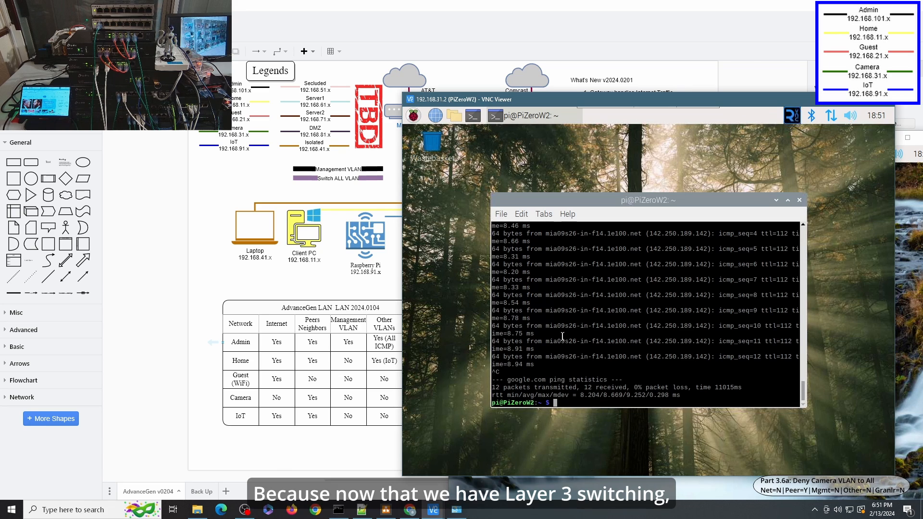
left_click(867, 5)
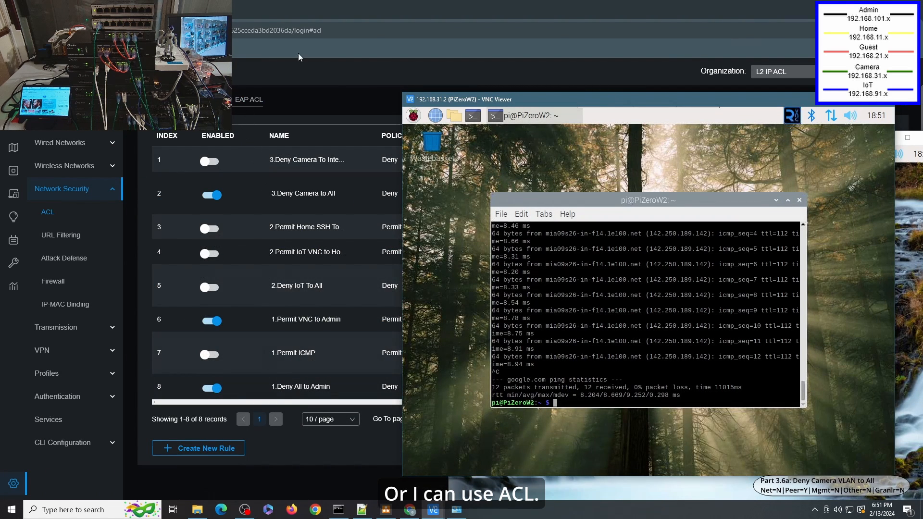
left_click(334, 85)
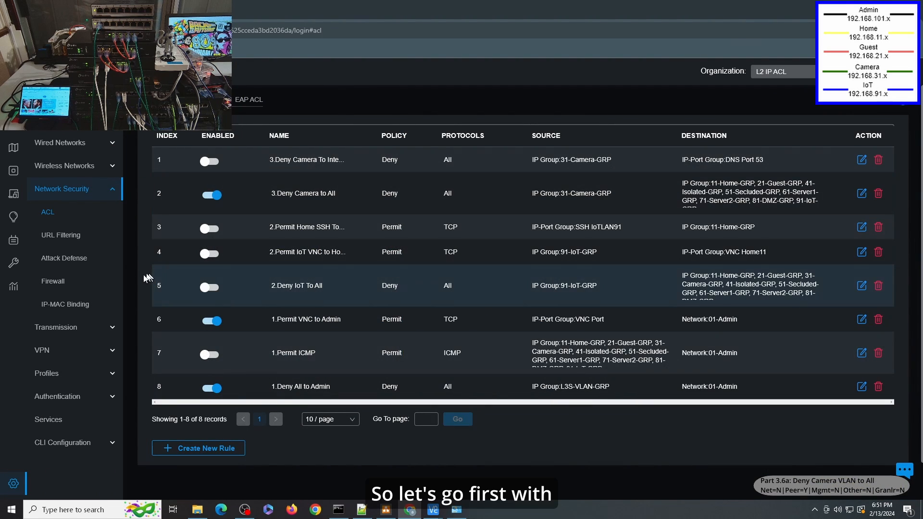
left_click(74, 332)
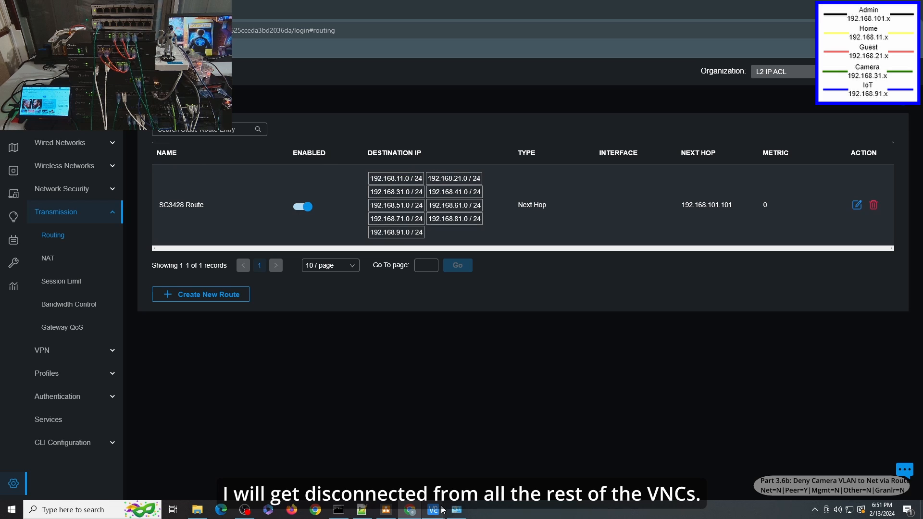
left_click(304, 208)
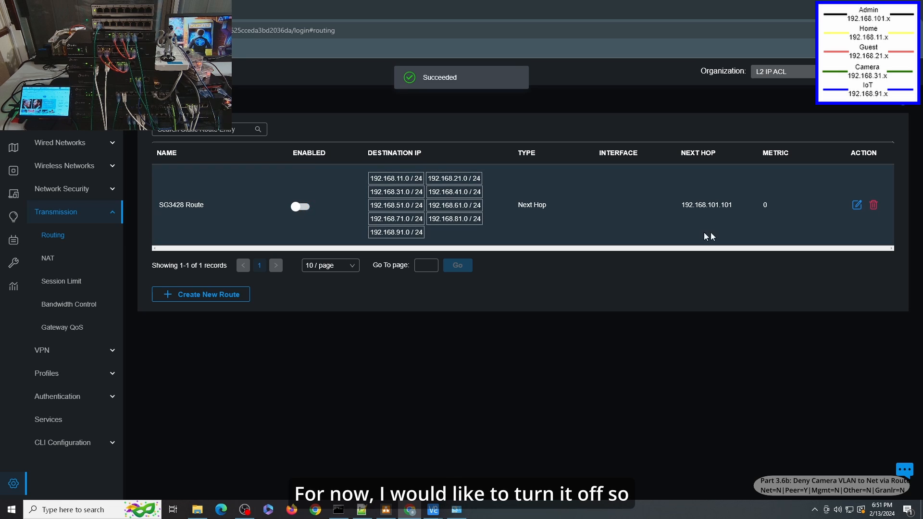
Set the Camera destination subnet of the SG3428 Route to 192.168.30.0/24, apply it, and re-enable the route
left_click(857, 205)
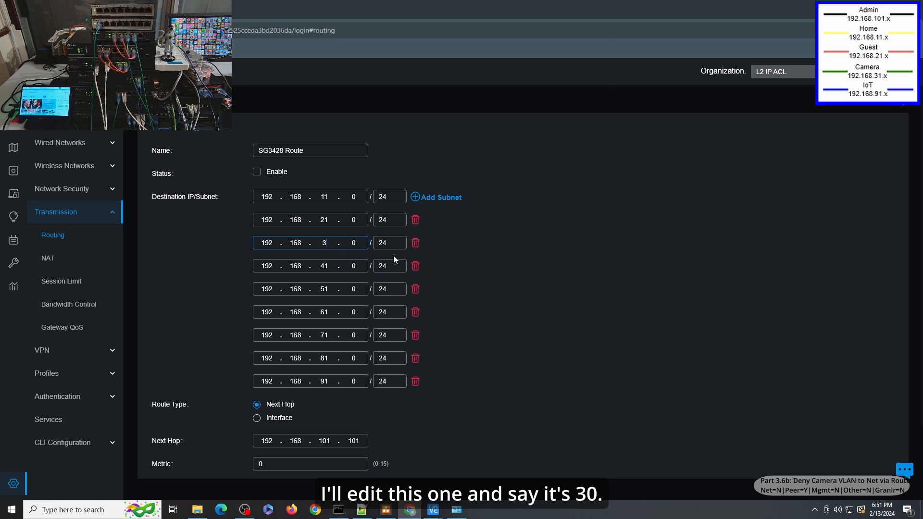
key("BackSpace")
key("BackSpace")
type("30")
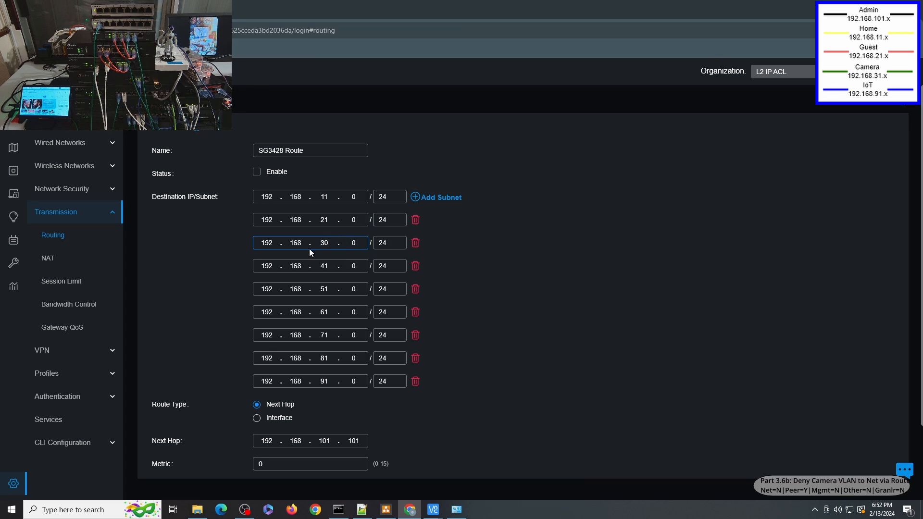
scroll(288, 288, "down", 2)
left_click(169, 432)
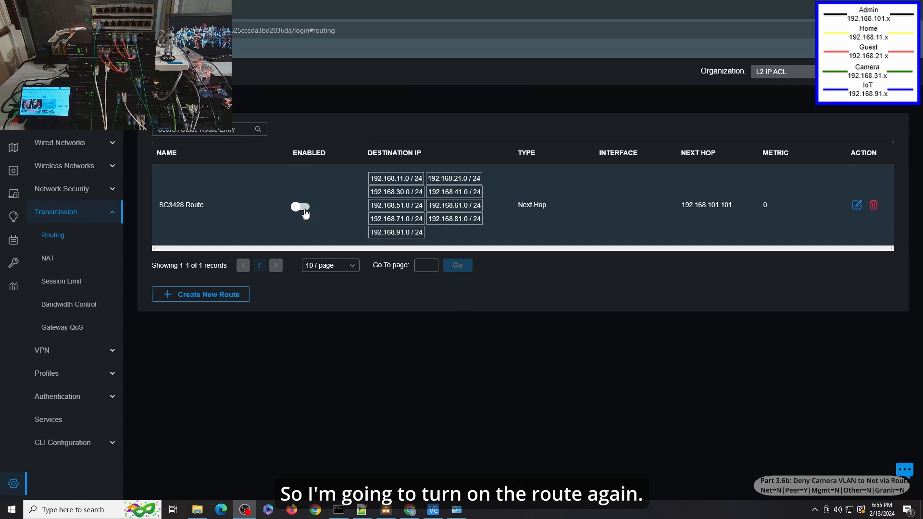
left_click(302, 207)
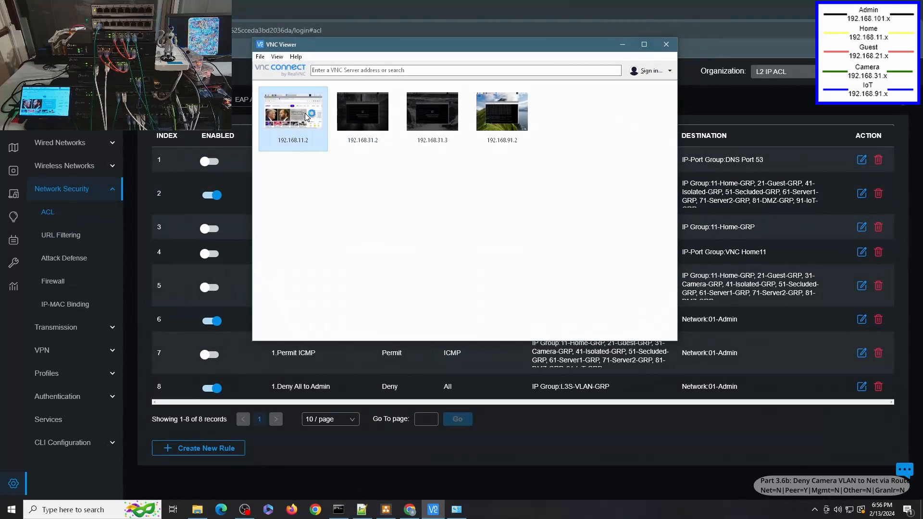
Open VNC sessions to the Home machine 192.168.11.2 and the IoT machine 192.168.91.2
double_click(306, 117)
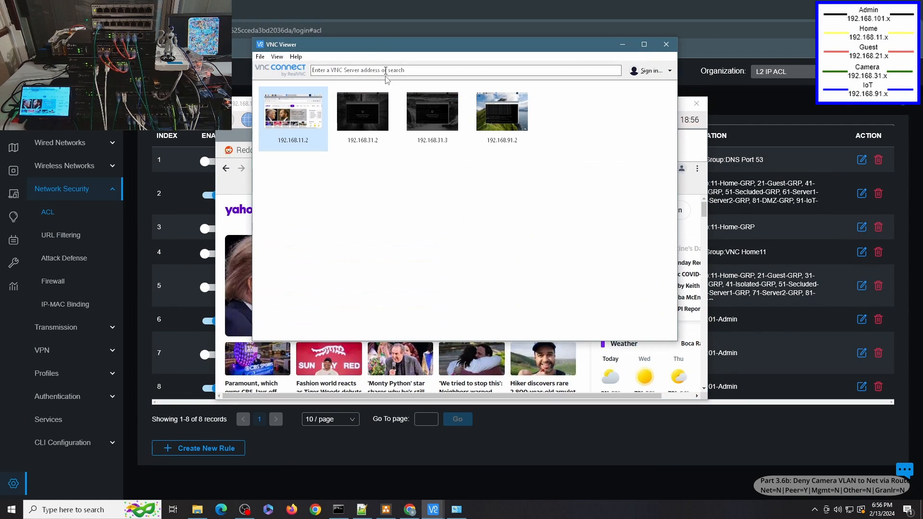
left_click(383, 53)
double_click(490, 128)
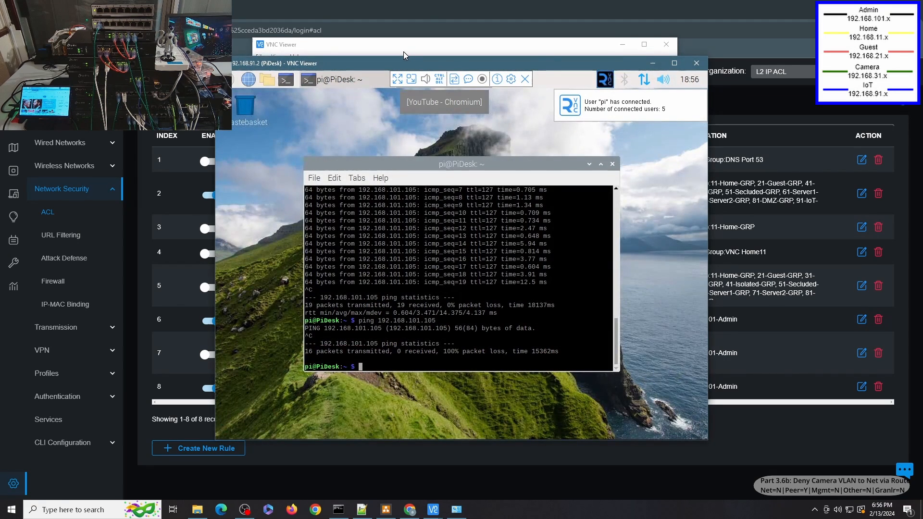
Try to connect by VNC to the Camera machines 192.168.31.2 and 192.168.31.3, spreading out the two connection windows
left_click(404, 56)
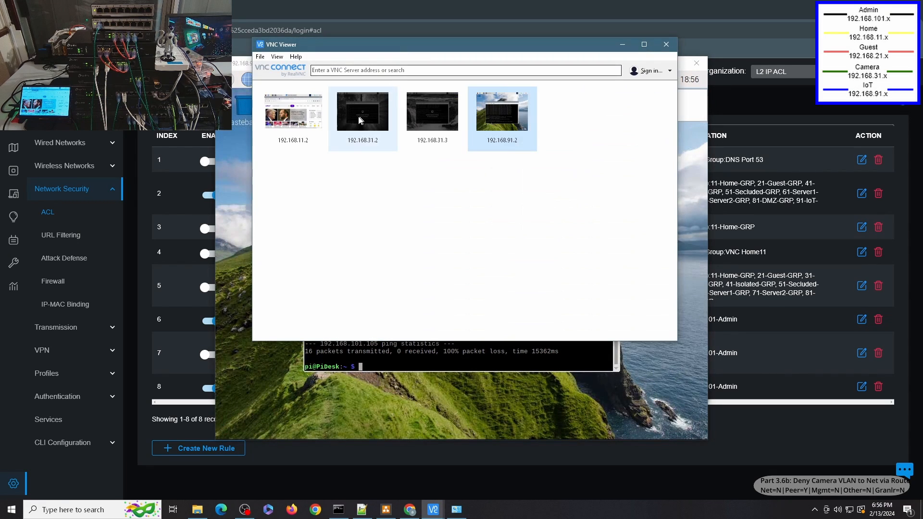
double_click(362, 123)
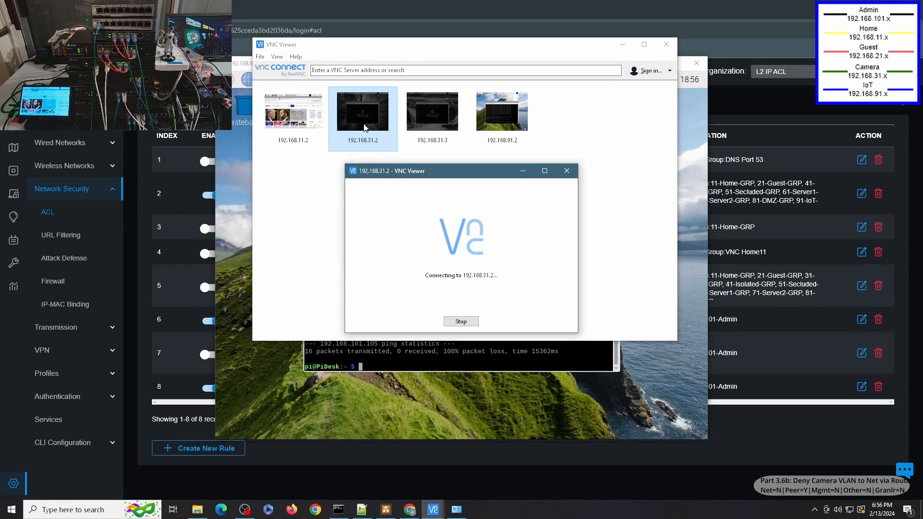
left_click(442, 127)
double_click(442, 127)
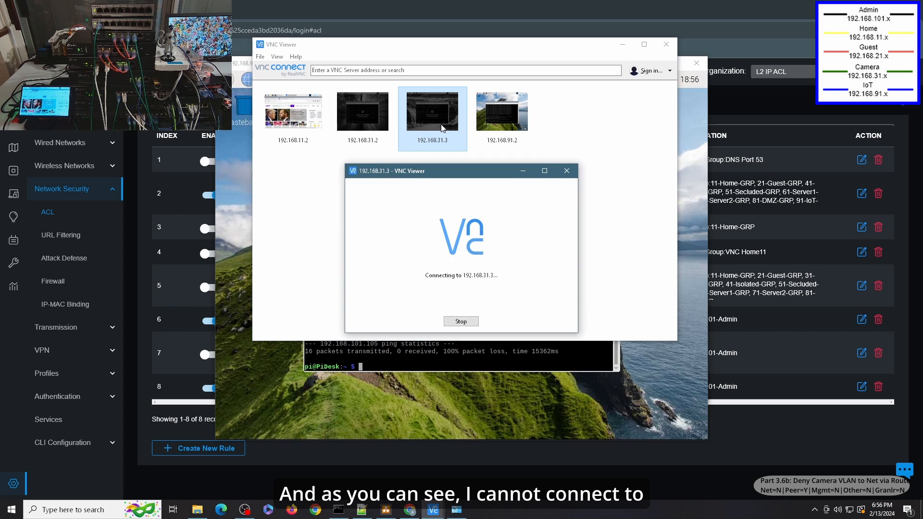
left_click_drag(414, 161, 631, 244)
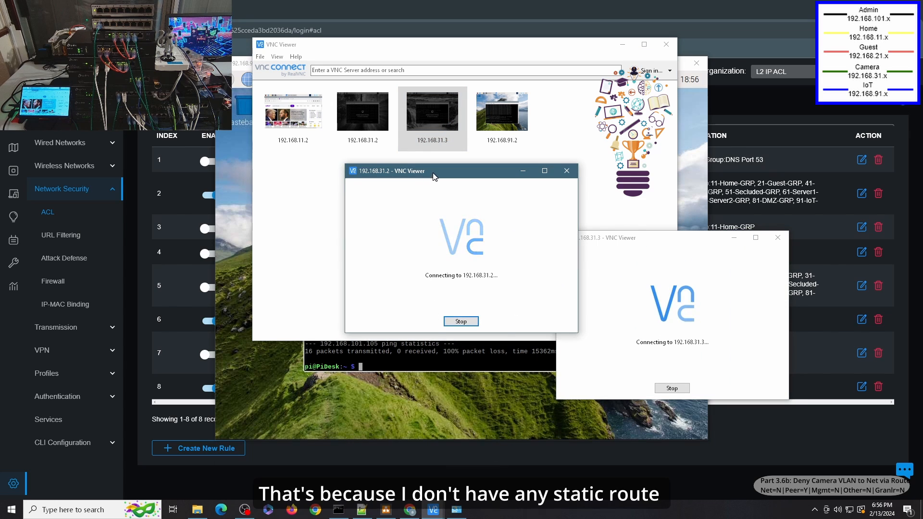
left_click_drag(433, 173, 492, 196)
left_click_drag(674, 239, 636, 240)
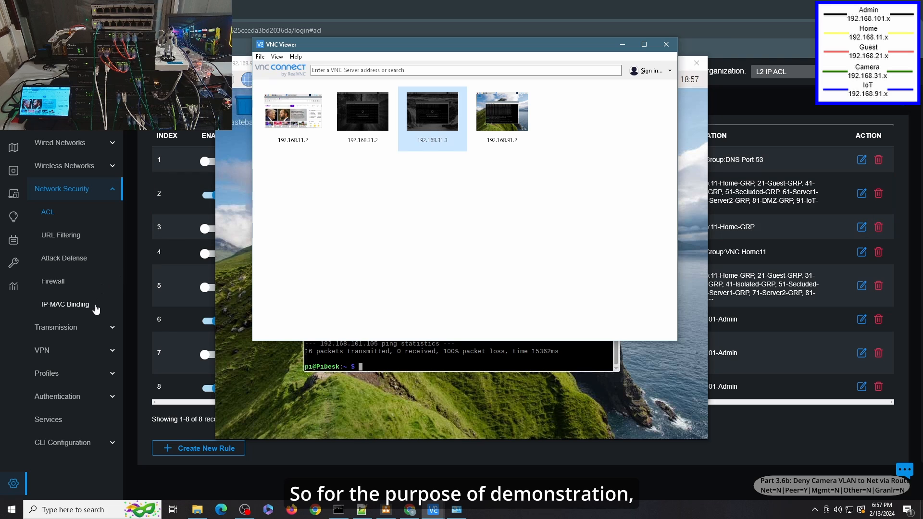
Disable the SG3428 Route static route and restore its Camera destination subnet to 192.168.31.0/24
left_click(83, 328)
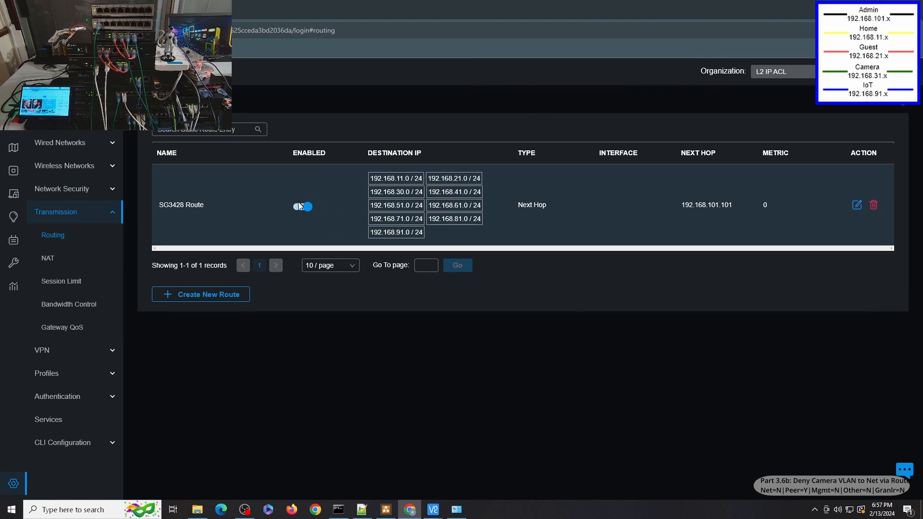
left_click(301, 207)
left_click(856, 205)
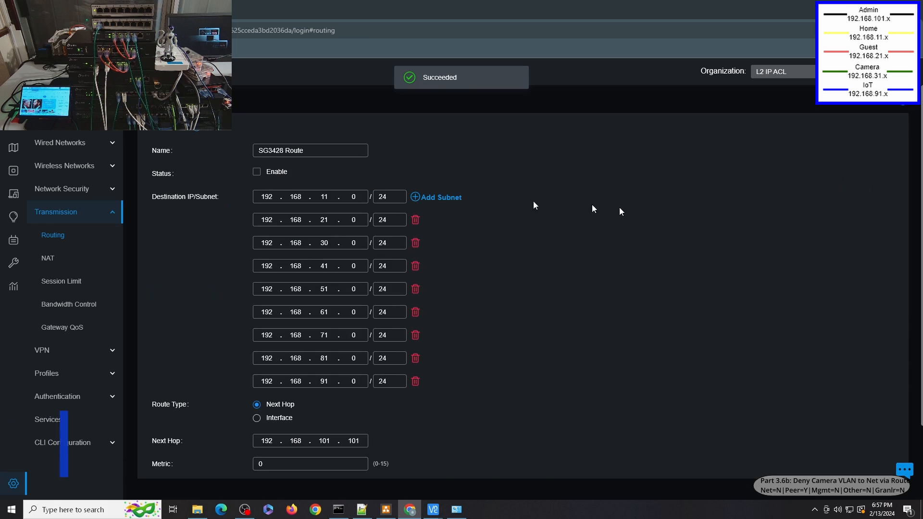
left_click(336, 243)
key("BackSpace")
type("1")
scroll(531, 293, "down", 2)
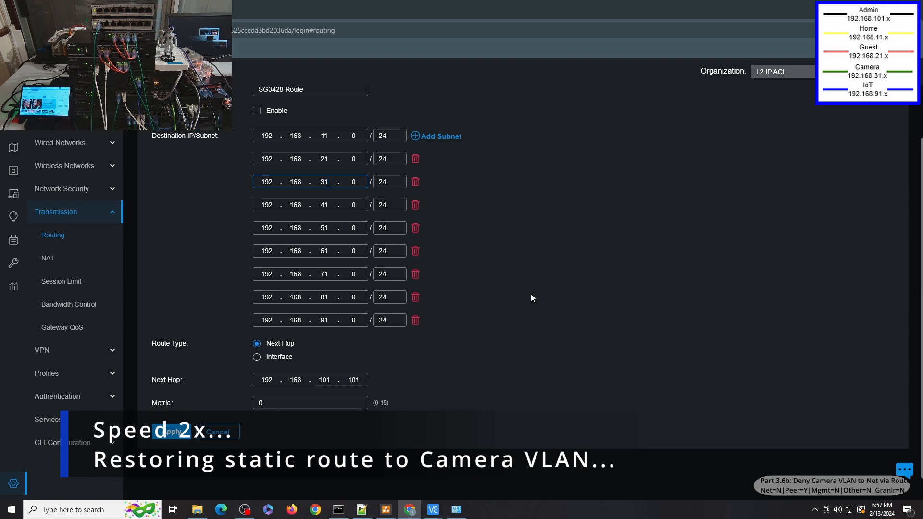
left_click(180, 432)
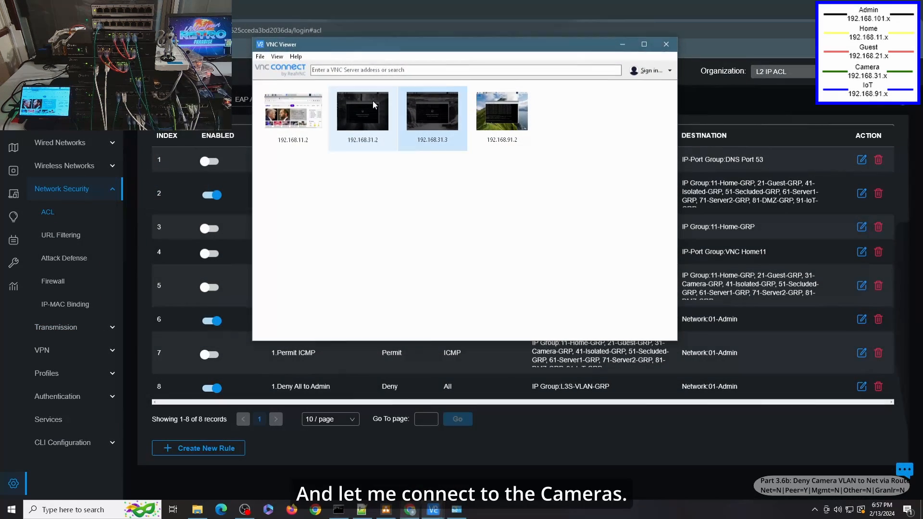
Reconnect to the Camera machine 192.168.31.2 and arrange the VNC session windows of the demo machines in a cascade
double_click(373, 101)
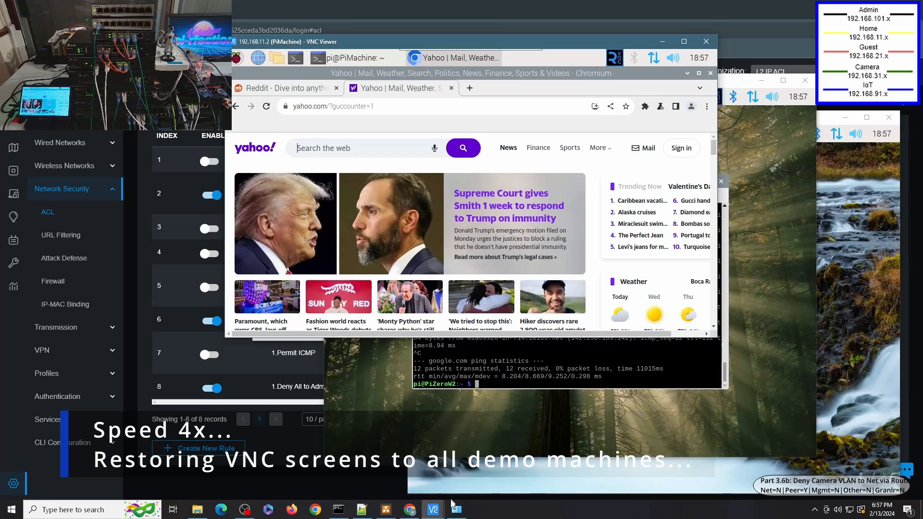
left_click(434, 509)
left_click(431, 467)
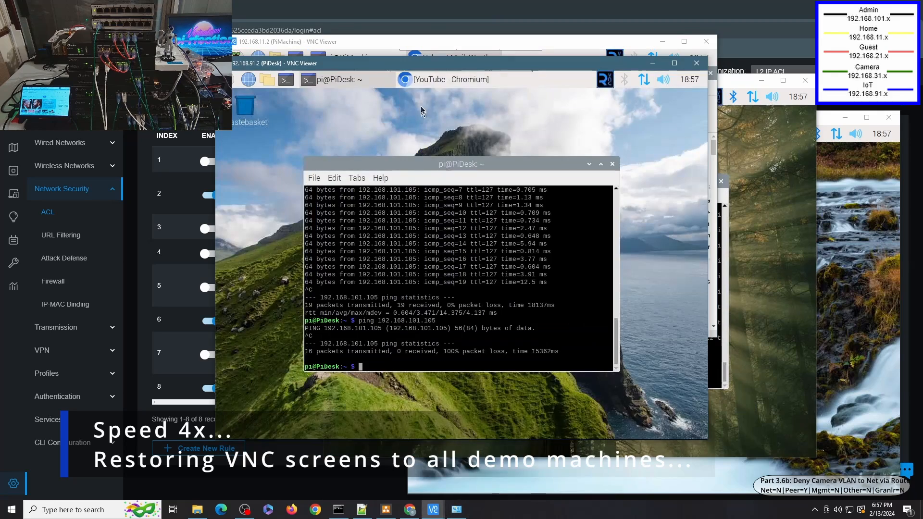
left_click_drag(447, 61, 483, 92)
left_click(793, 130)
left_click(858, 154)
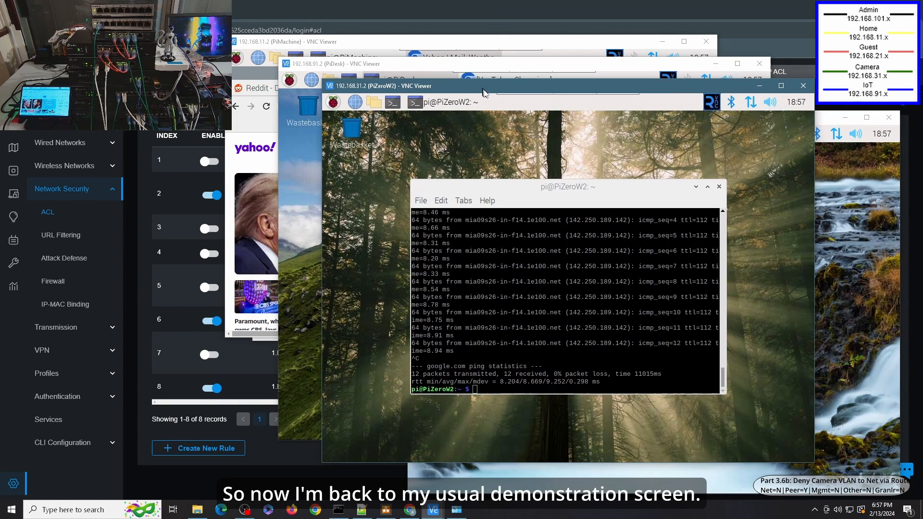
left_click(840, 265)
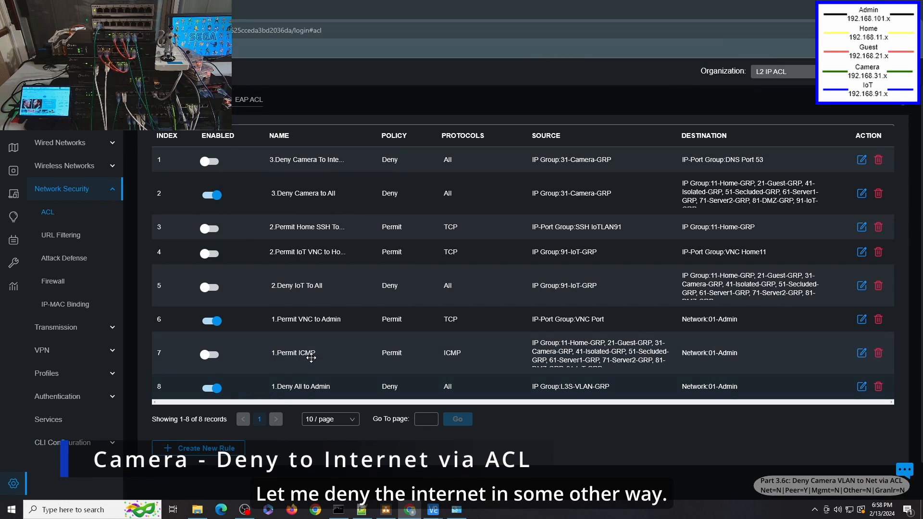
Enable the "3.Deny Camera To Inte..." switch ACL rule and run "ping google.com" in the 192.168.31.2 terminal
left_click(210, 161)
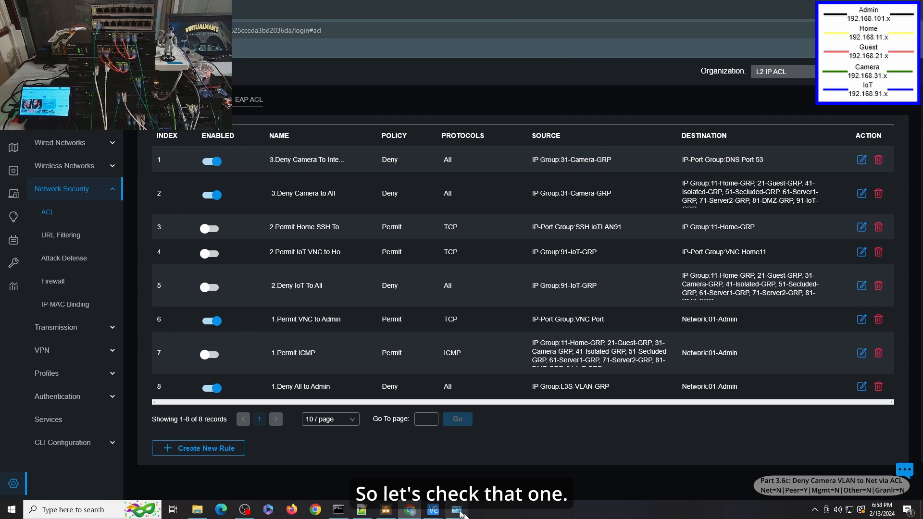
mouse_move(432, 509)
left_click(537, 484)
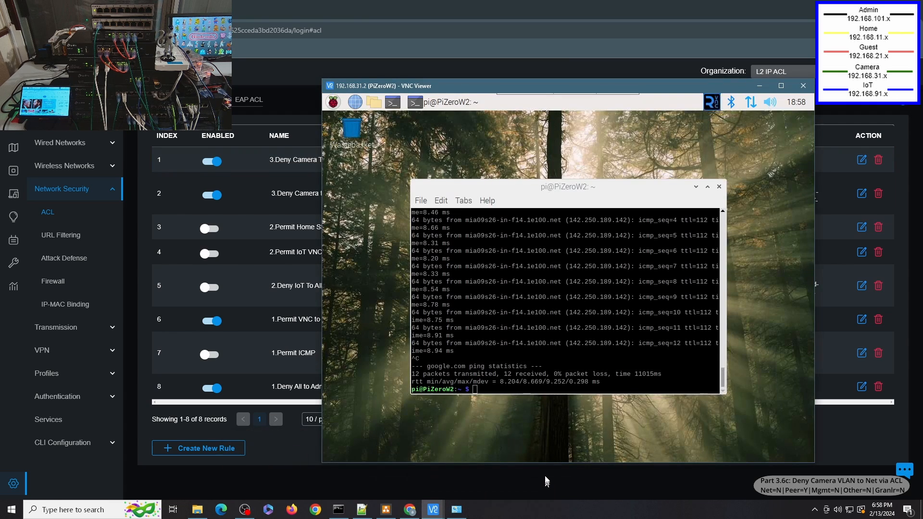
left_click(527, 339)
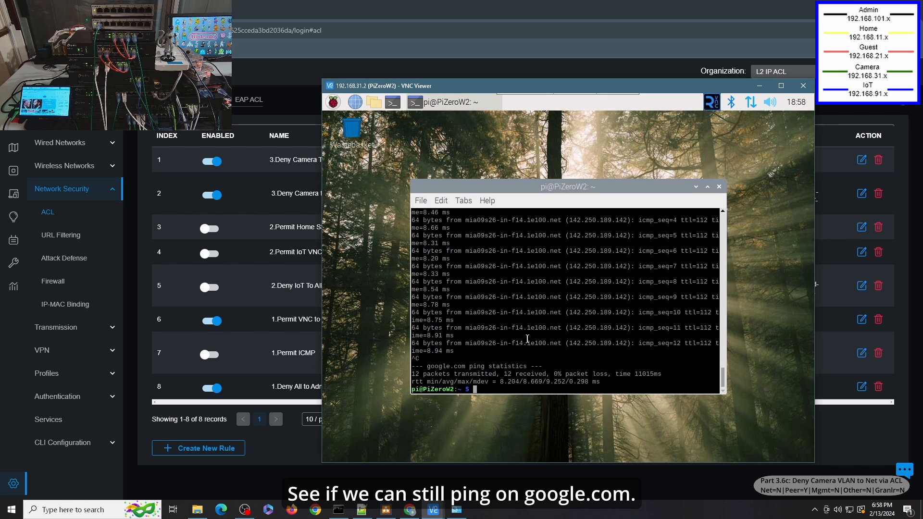
key("Return")
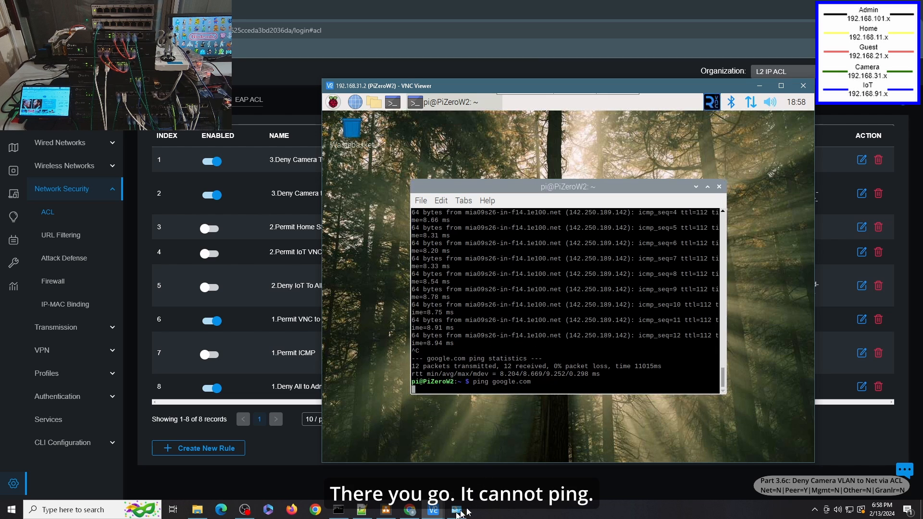
Switch to the 192.168.31.3 session, run "ping google.com" in its terminal, and stop it
mouse_move(438, 514)
left_click(593, 480)
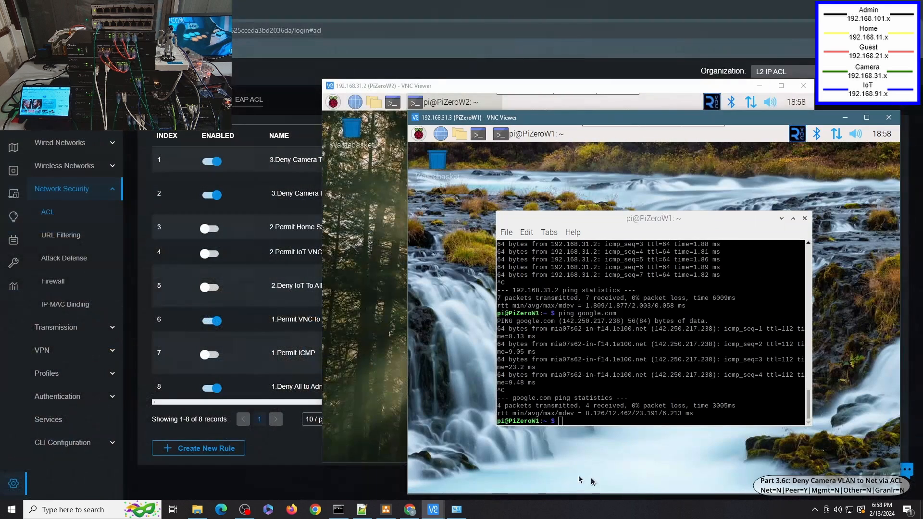
left_click(581, 307)
key("Up")
key("ctrl+c")
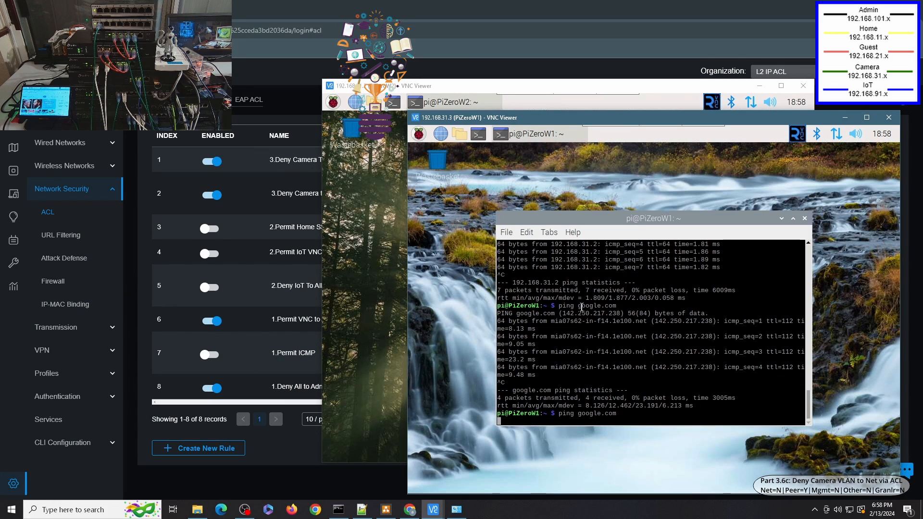
Ping the peer 192.168.31.2 from the 192.168.31.3 terminal, stop it, and check the google.com ping in the 192.168.31.2 session
key("Up")
key("Up")
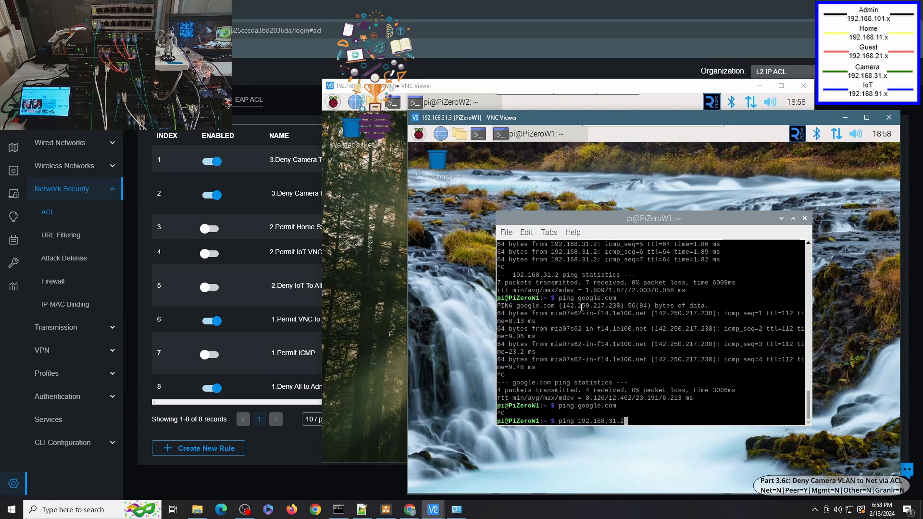
key("Return")
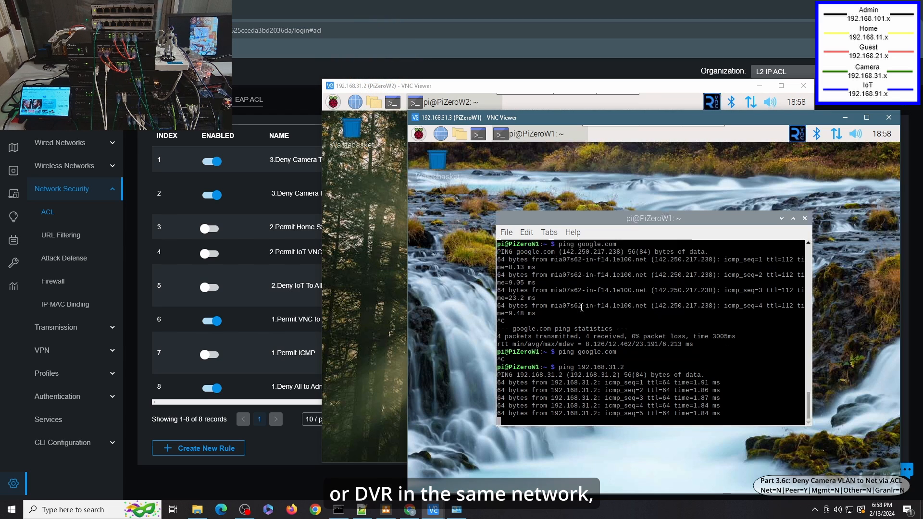
key("ctrl+c")
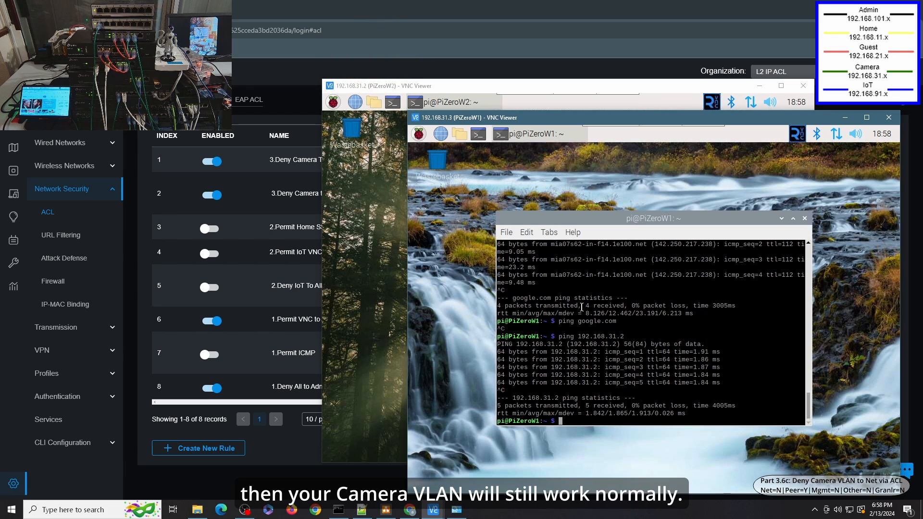
left_click(386, 274)
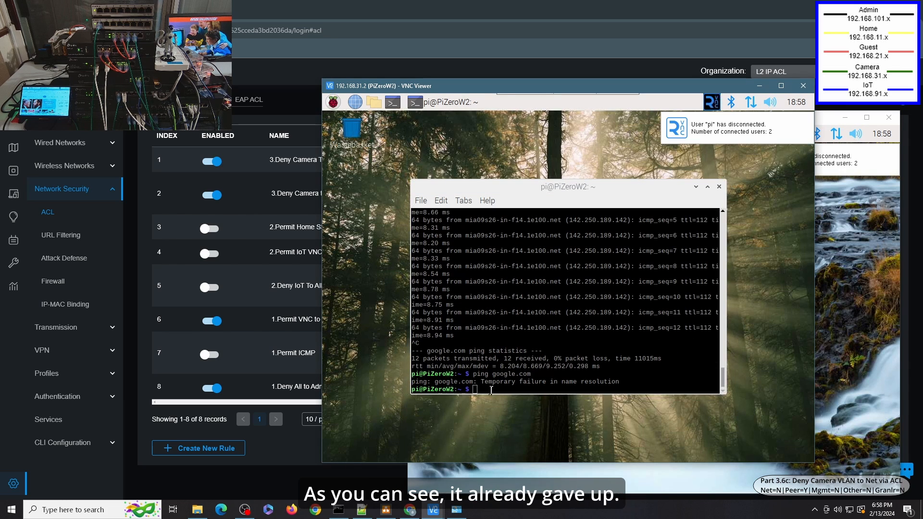
mouse_move(340, 502)
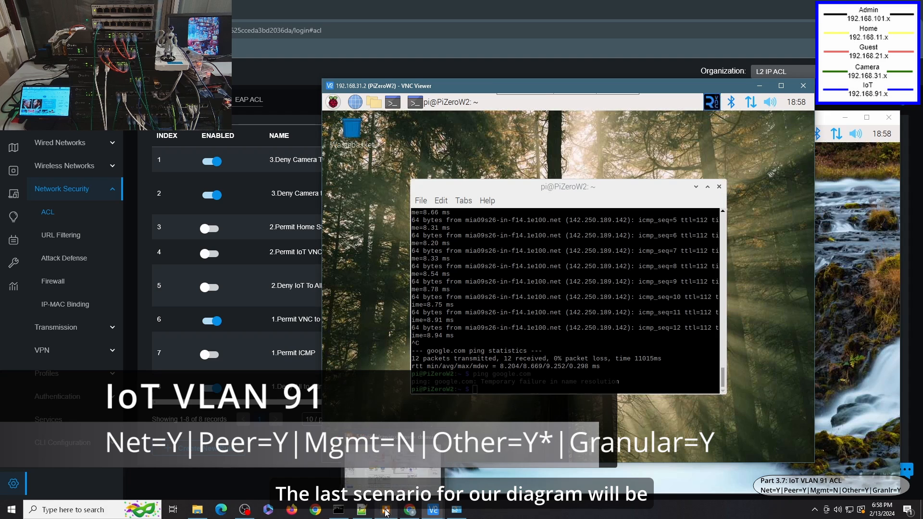
Review the IoT row of the network diagram's access table and bring up the Home 192.168.11.2 VNC session
left_click(386, 510)
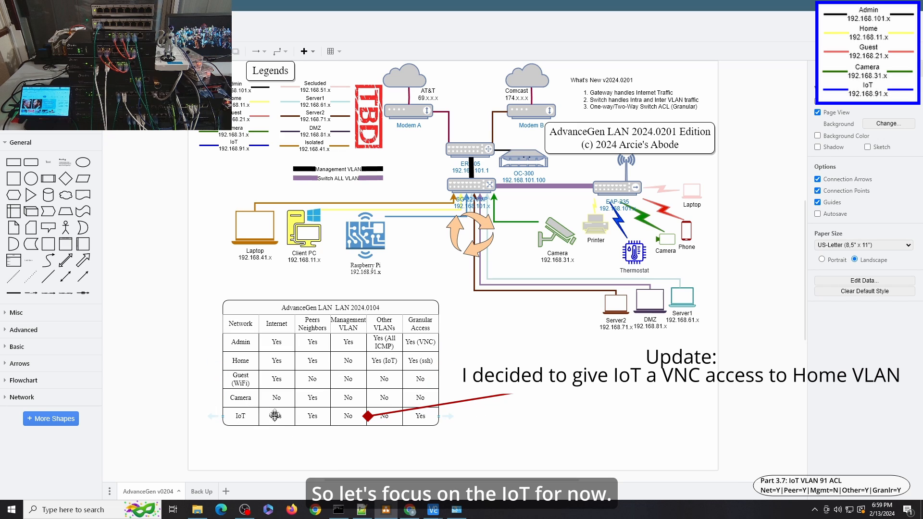
mouse_move(434, 512)
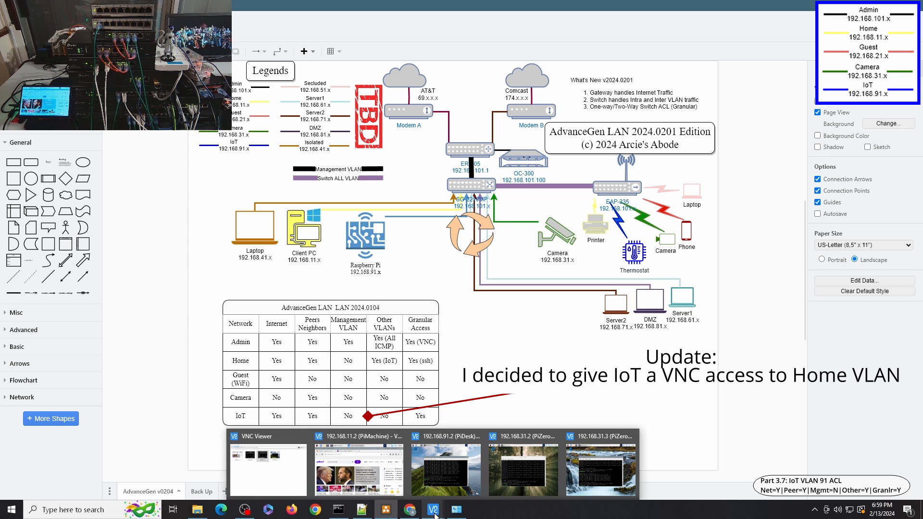
left_click(440, 473)
left_click(395, 483)
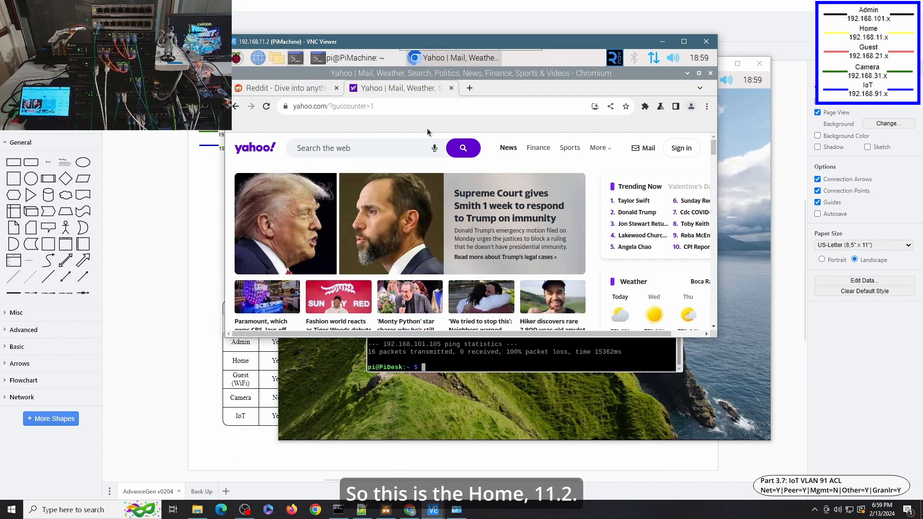
Switch to the IoT 192.168.91.2 session and run "ping 192.168.11.2" in its terminal
left_click(561, 408)
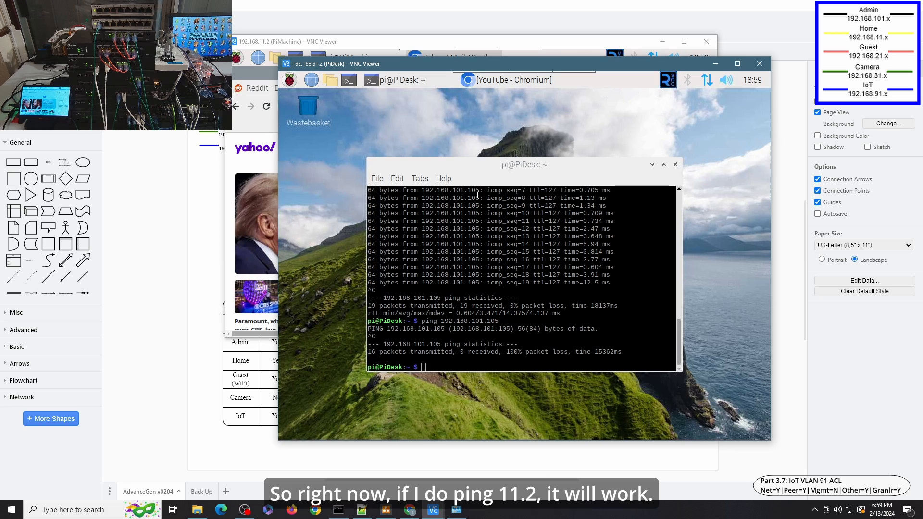
type("exit")
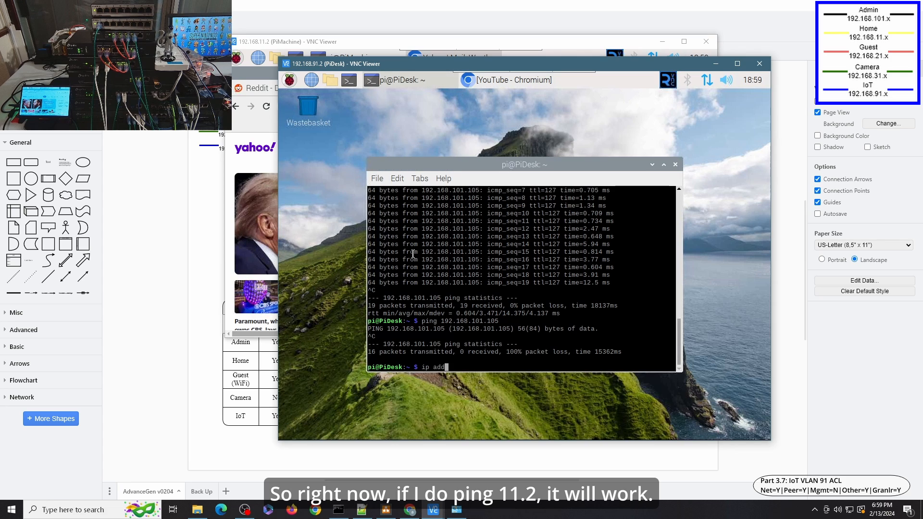
key("Up")
type(".2")
key("Return")
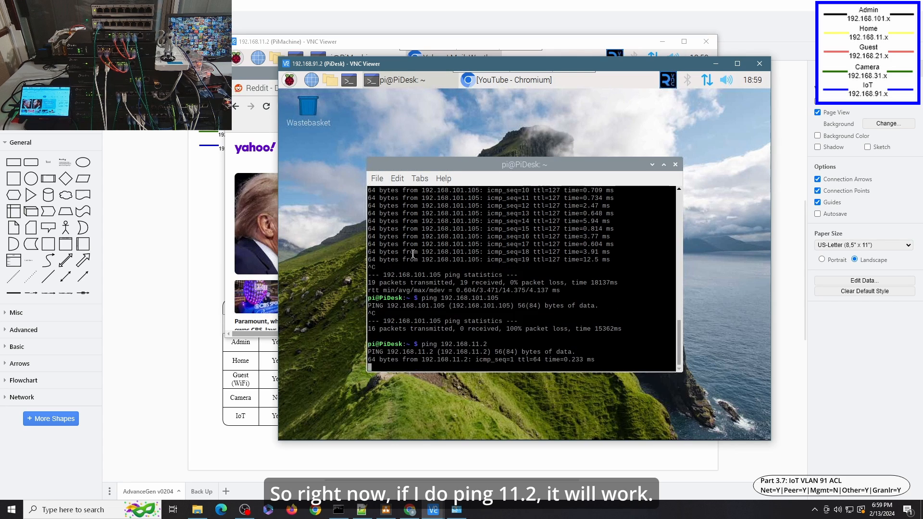
Run "ping 192.168.91.2" in the terminal of the Home 192.168.11.2 session and stop it
left_click(358, 46)
left_click(346, 59)
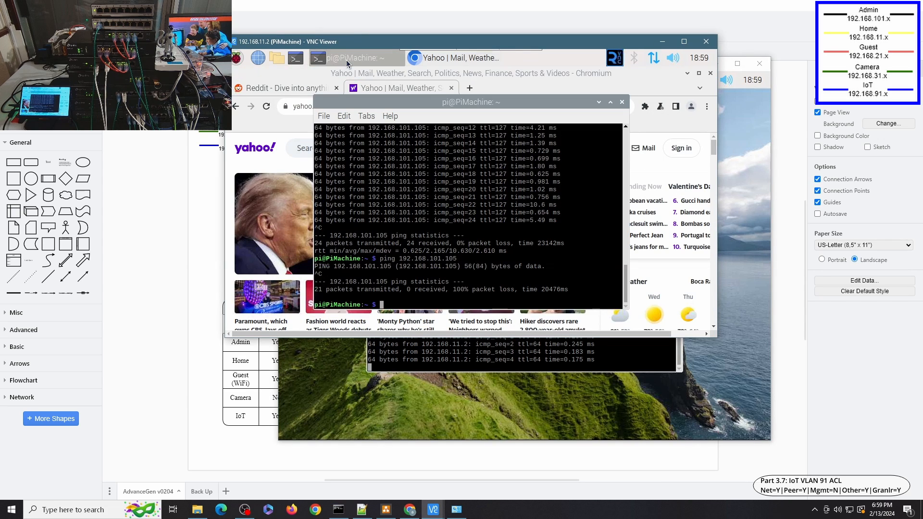
key("Up")
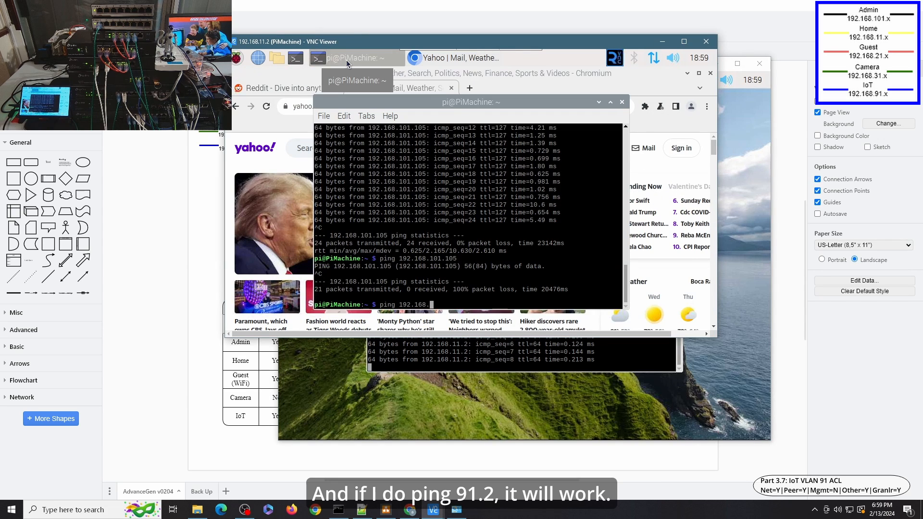
type("91.2")
key("Return")
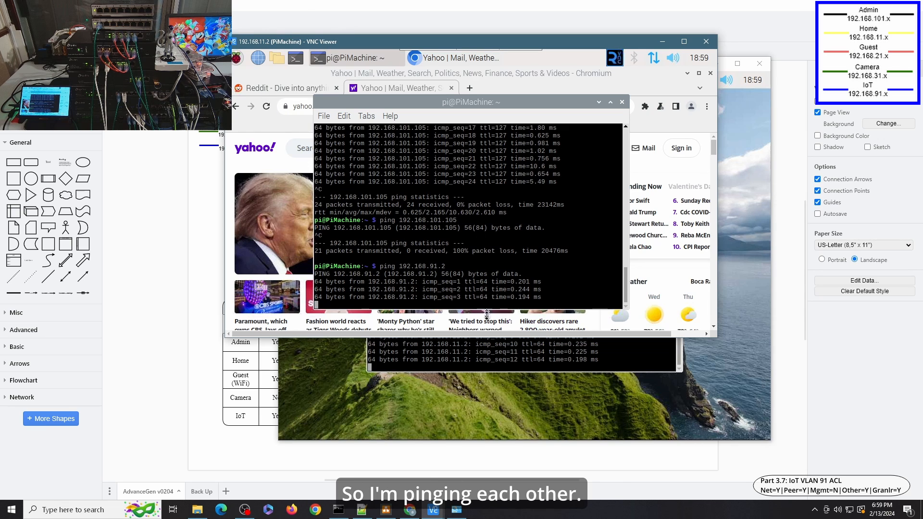
key("ctrl+c")
key("Up")
key("Left")
key("Left")
key("Left")
key("Left")
key("Left")
key("Left")
key("Left")
key("Left")
key("Left")
key("Left")
key("Left")
key("Left")
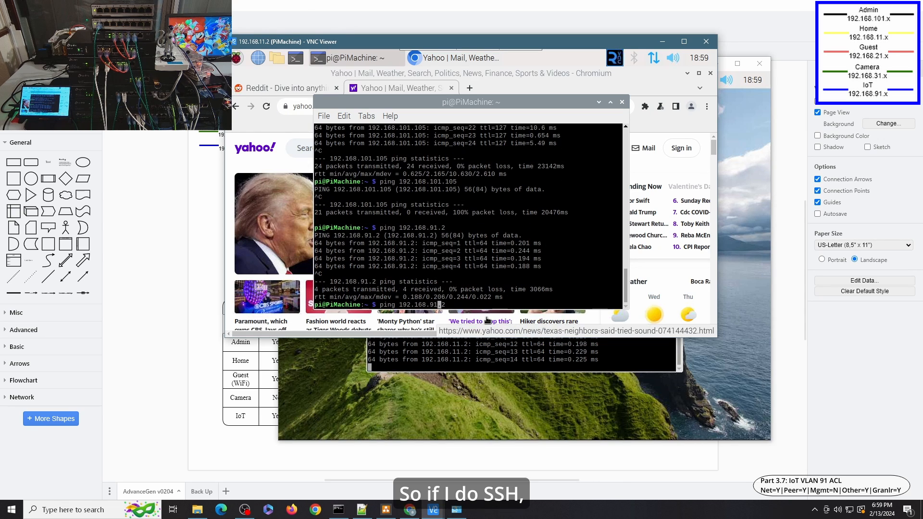
key("BackSpace")
key("BackSpace")
key("BackSpace")
key("BackSpace")
key("BackSpace")
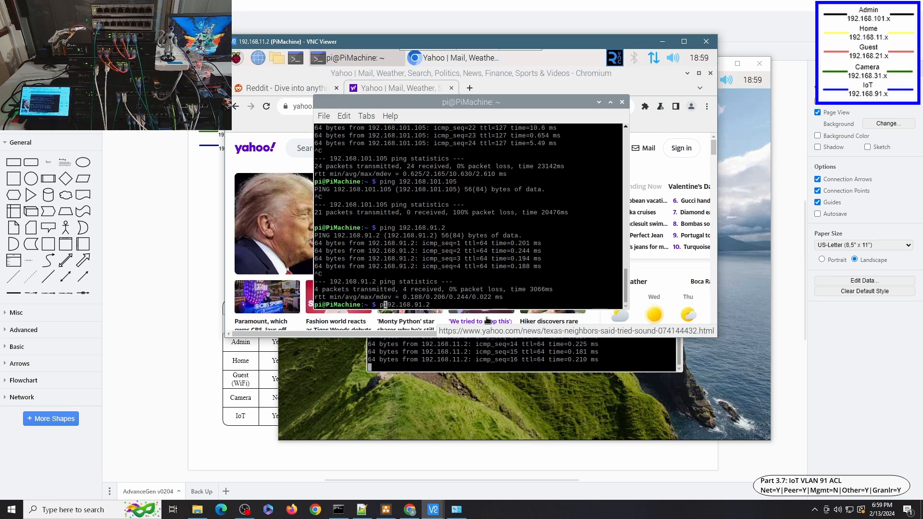
type("ssh pi@")
key("Return")
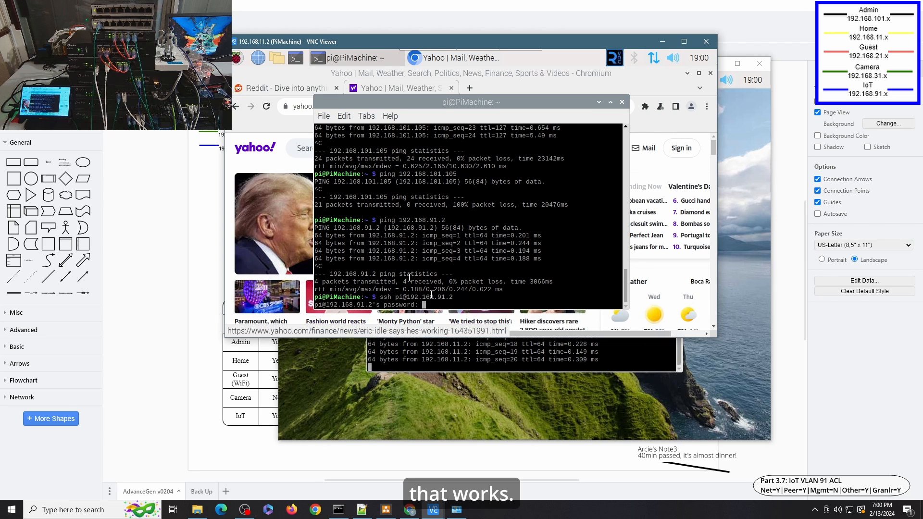
left_click(488, 362)
key("ctrl+c")
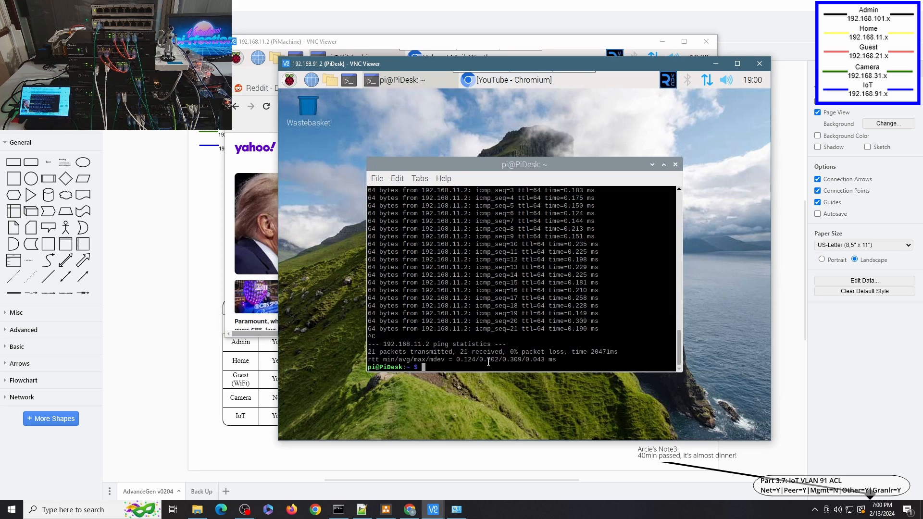
key("Up")
key("Left")
key("Left")
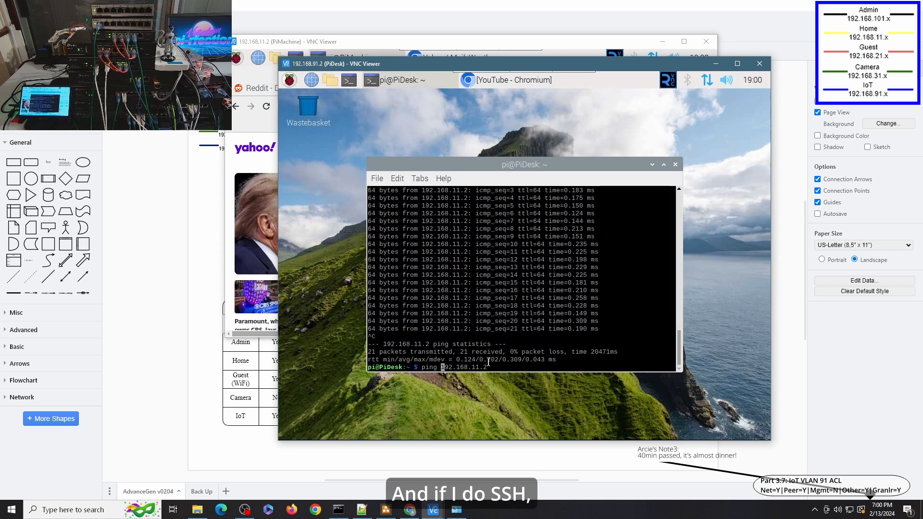
key("Left")
key("BackSpace")
key("BackSpace")
key("BackSpace")
key("BackSpace")
key("BackSpace")
type("ssh pi@")
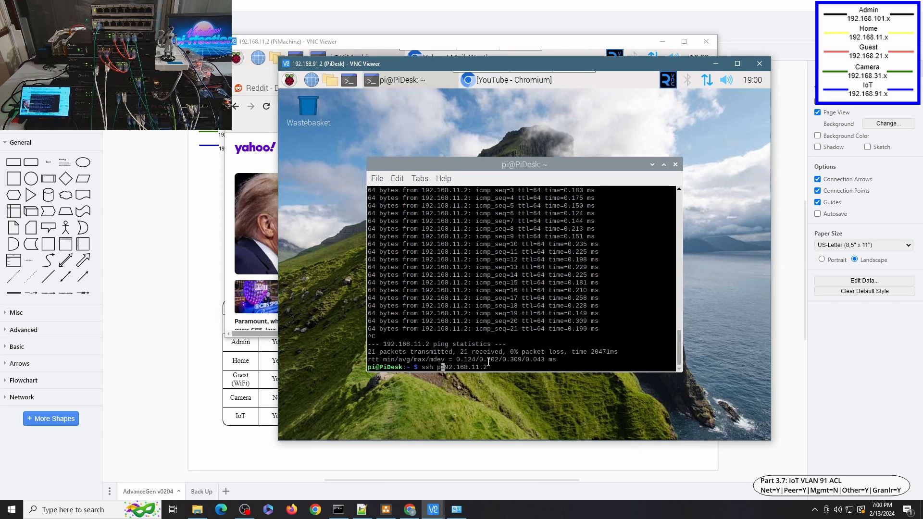
key("Return")
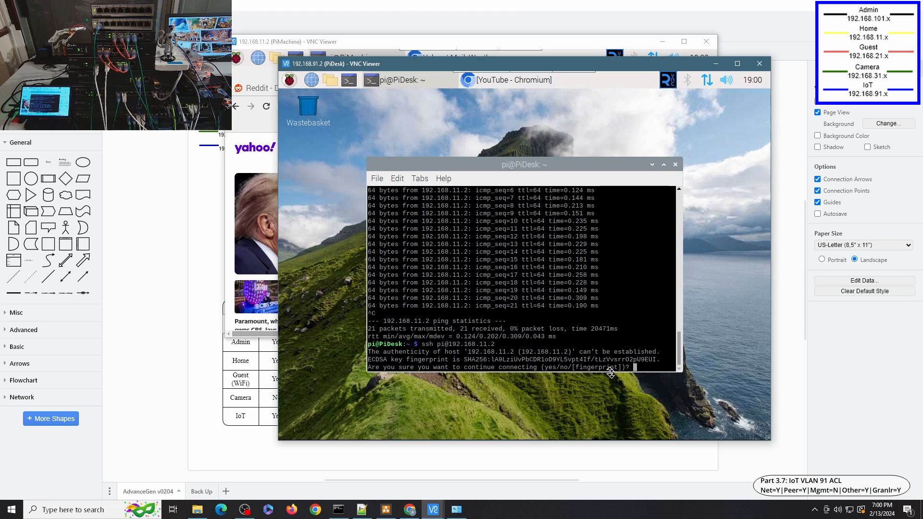
key("ctrl+c")
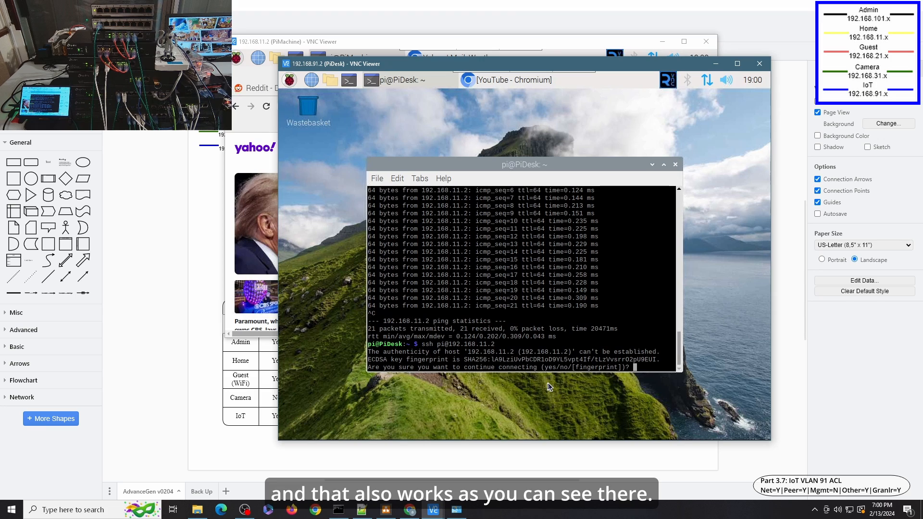
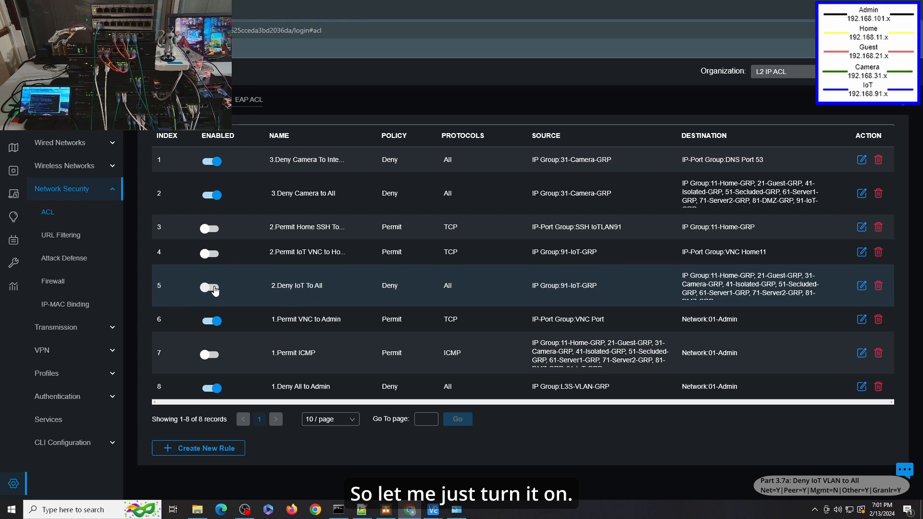
Enable the "2.Deny IoT To All" switch ACL rule and ping 192.168.11.2 from the 192.168.91.2 terminal
left_click(214, 287)
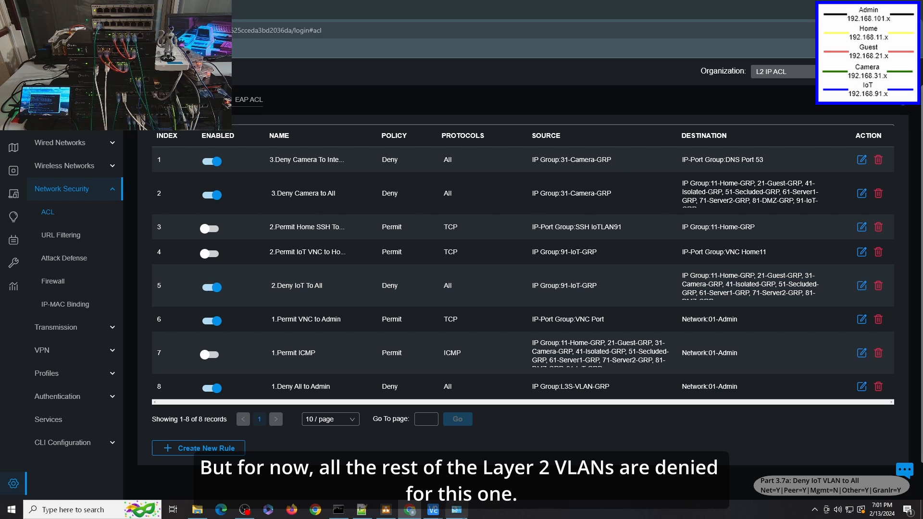
left_click(441, 513)
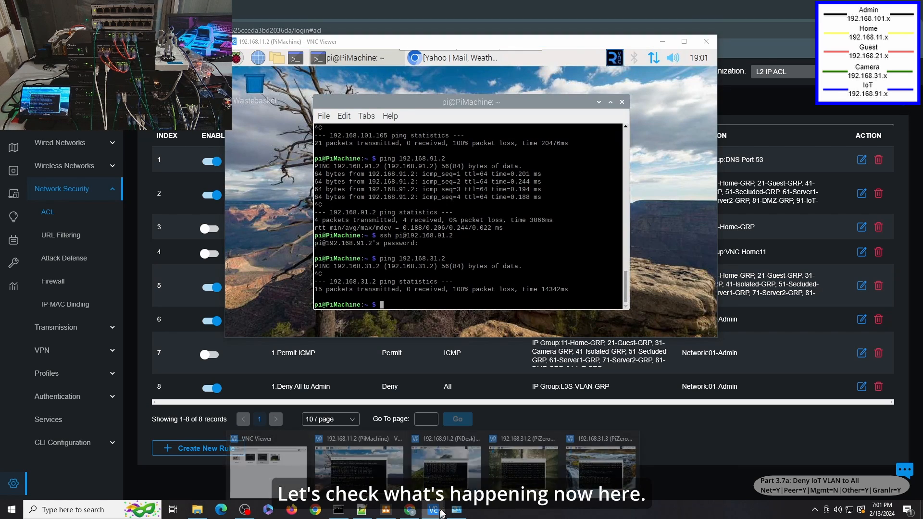
left_click(467, 480)
key("Return")
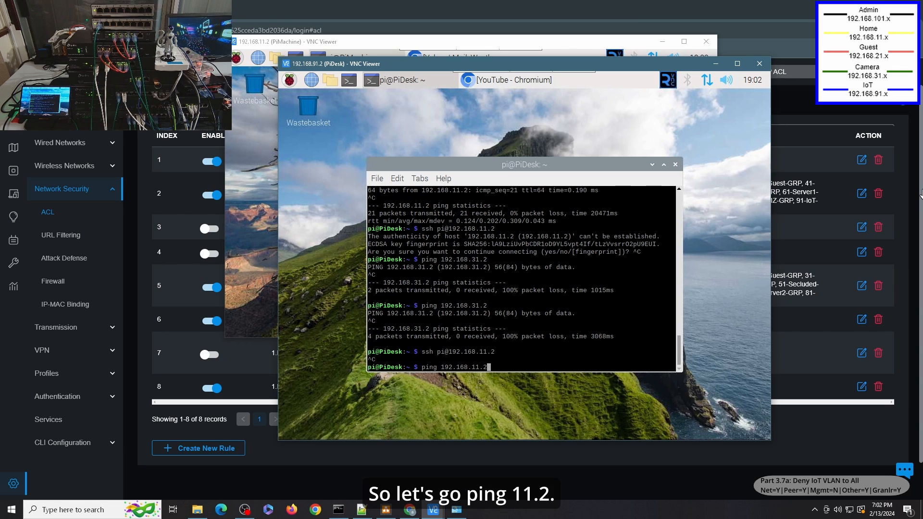
key("Return")
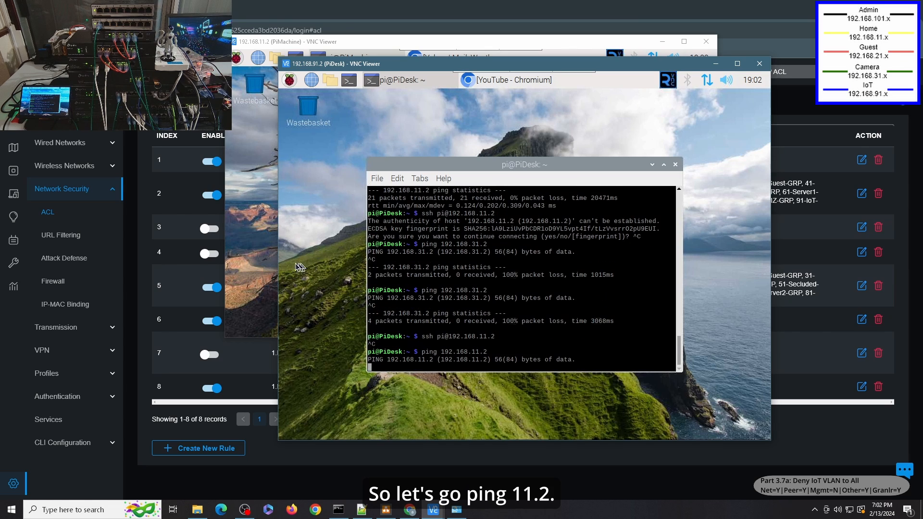
Ping 192.168.91.2 from the Home 192.168.11.2 terminal and stop the pings on both machines
left_click(263, 267)
key("Return")
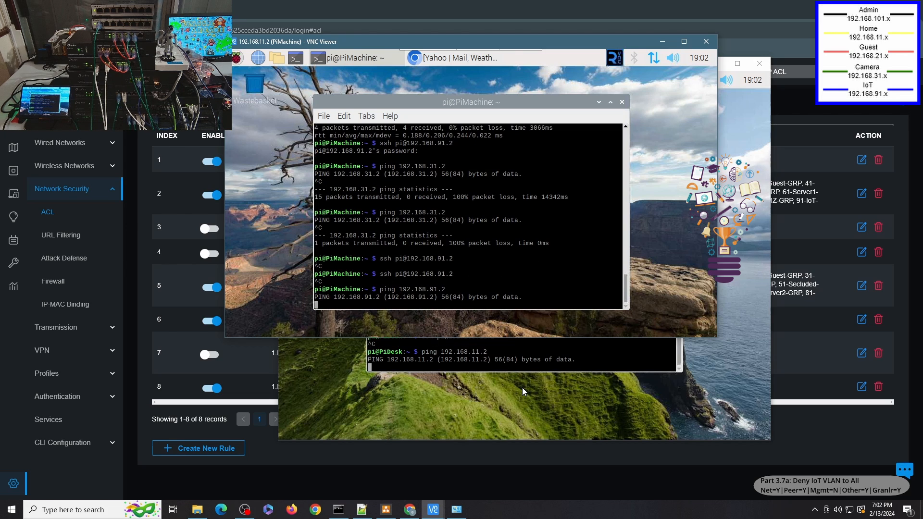
key("ctrl+c")
left_click(442, 348)
key("ctrl+c")
Switch to Command Prompt and start a continuous ping with "ping google.com -t"
left_click(339, 509)
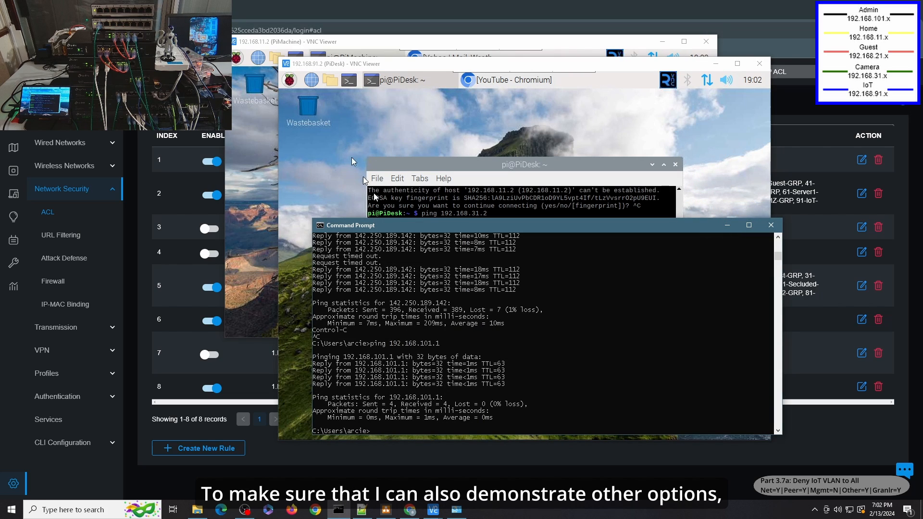
type("ping google.com -t")
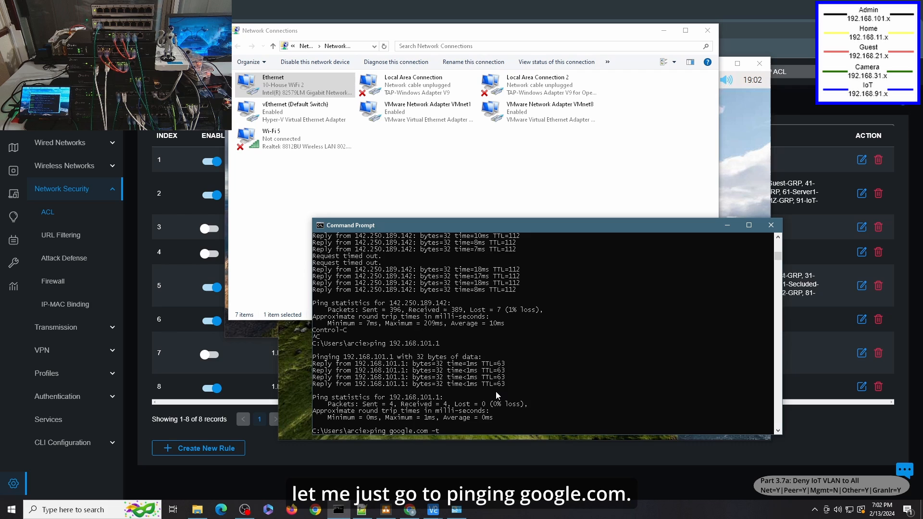
key("Return")
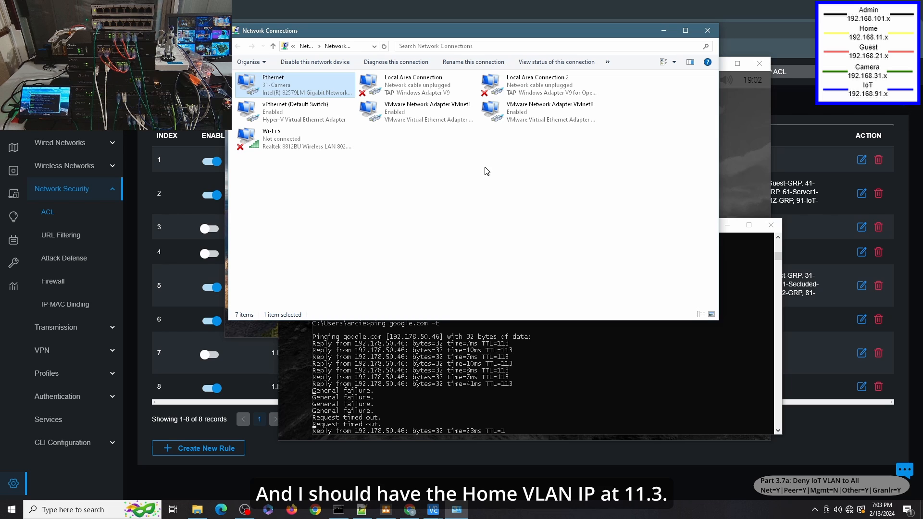
Check the Ethernet adapter's connection details for its IPv4 address, close them, and stop the google.com ping
key("Return")
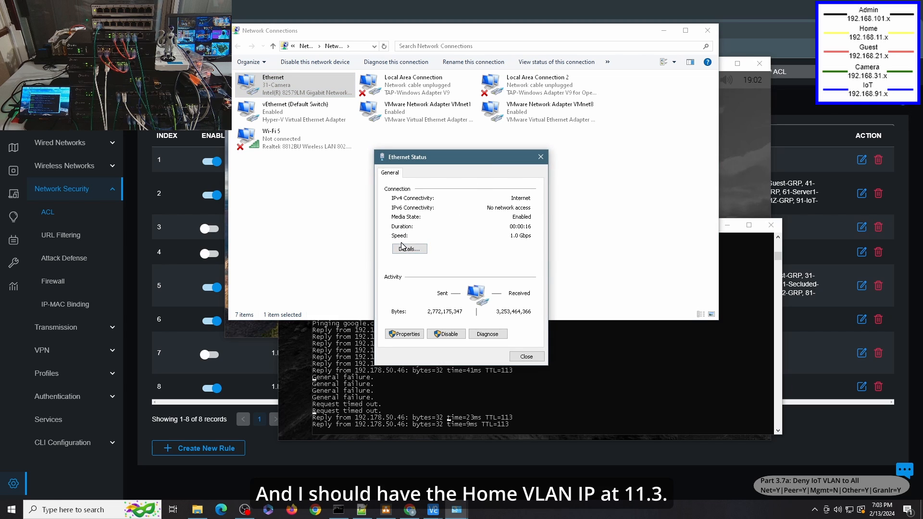
left_click(404, 249)
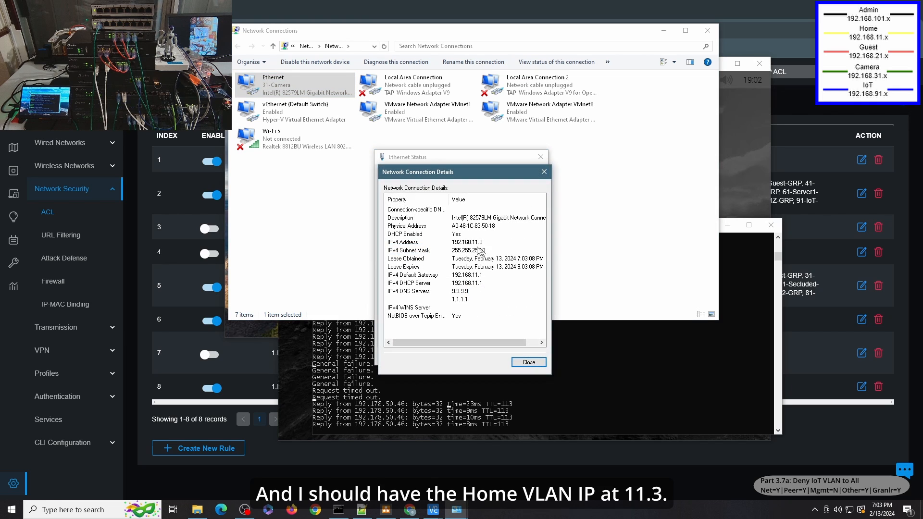
left_click(528, 362)
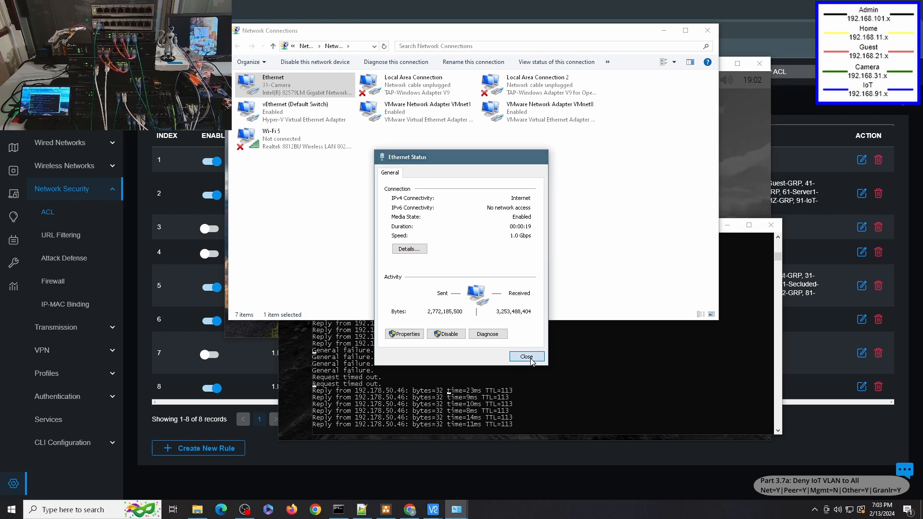
left_click(529, 362)
left_click(530, 380)
key("ctrl+c")
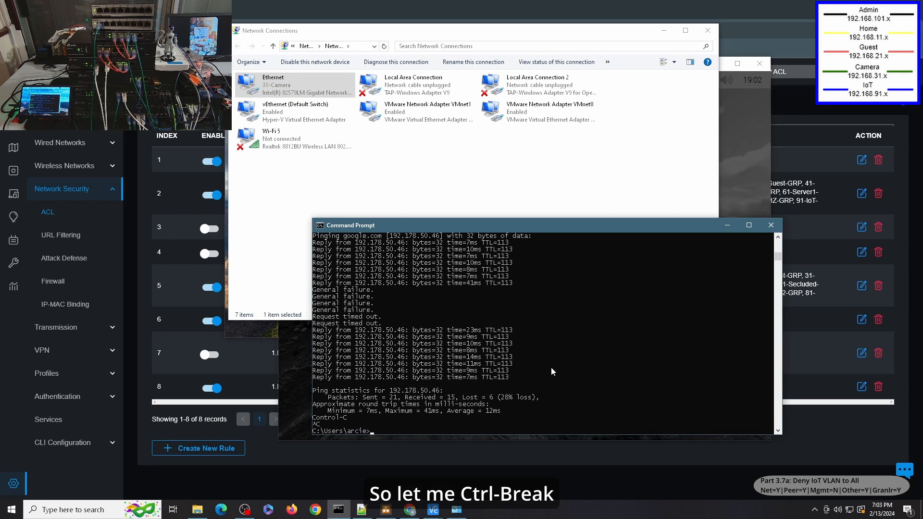
Minimize Command Prompt and Network Connections, and check VNC access to 192.168.11.2, 192.168.31.2 and 192.168.31.3
left_click(727, 225)
left_click(664, 30)
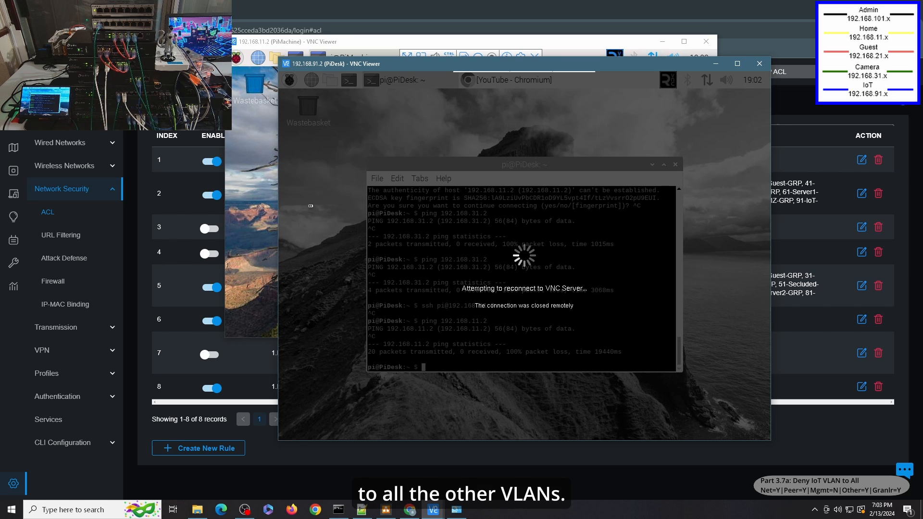
left_click(262, 190)
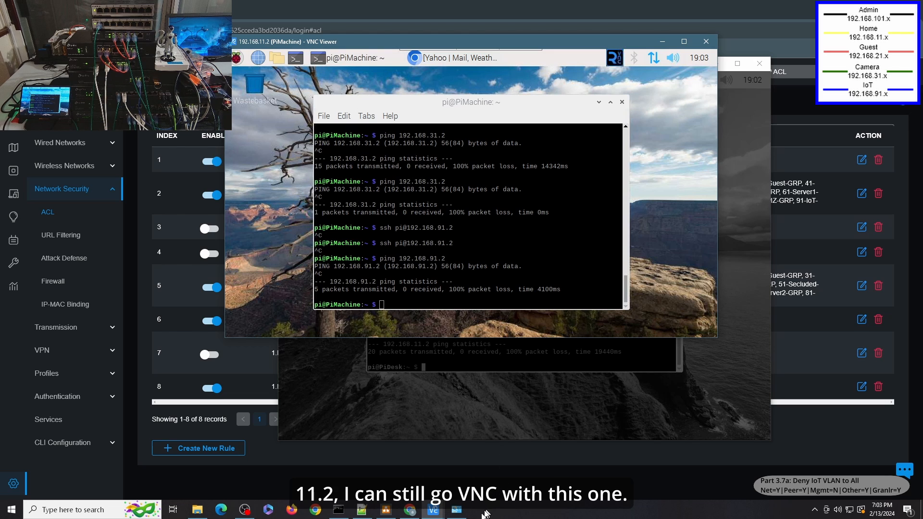
left_click(435, 511)
left_click(504, 476)
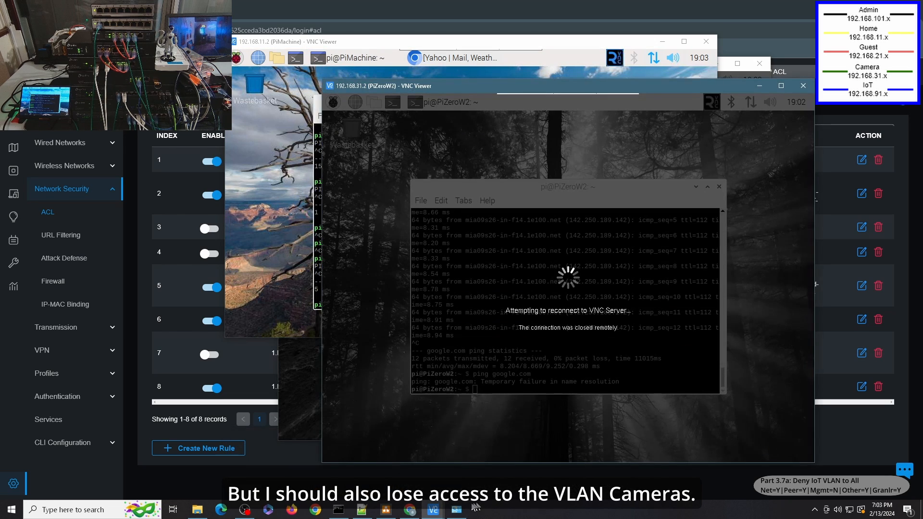
left_click(435, 511)
left_click(596, 476)
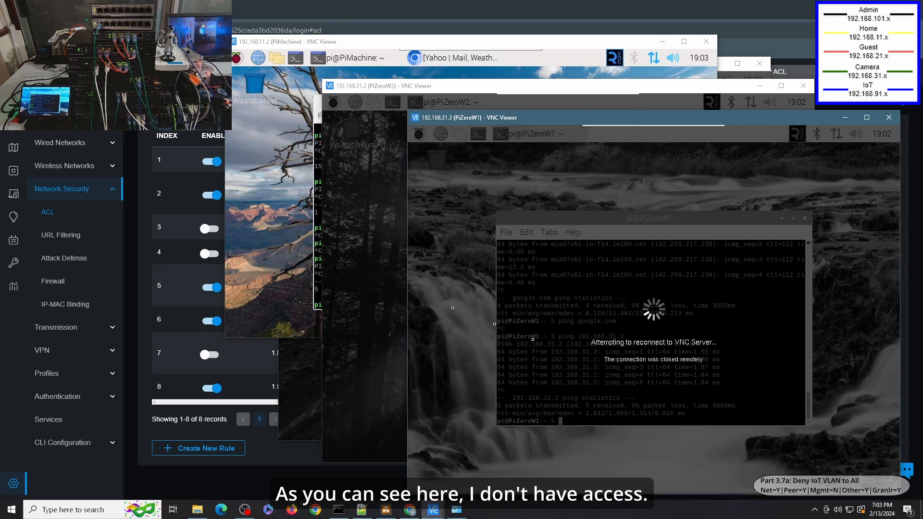
left_click(273, 189)
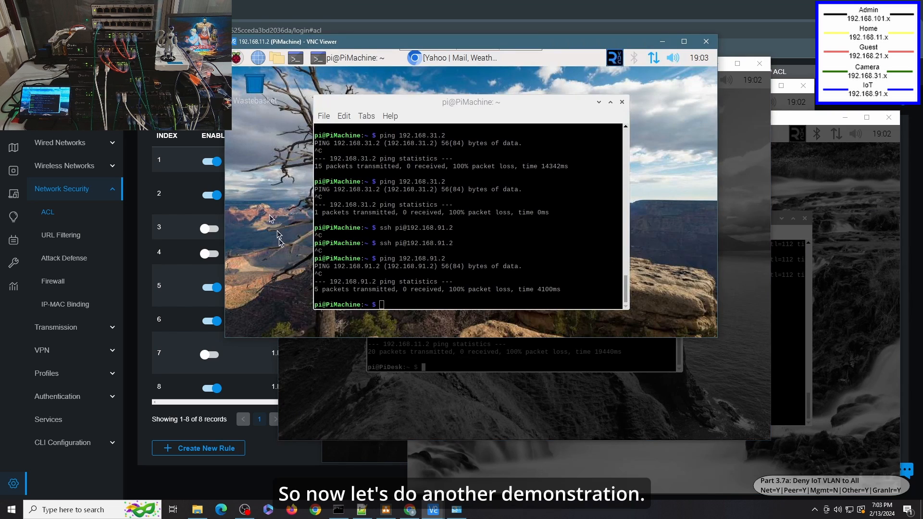
Switch to Command Prompt and stop the continuous ping to google.com
left_click(341, 477)
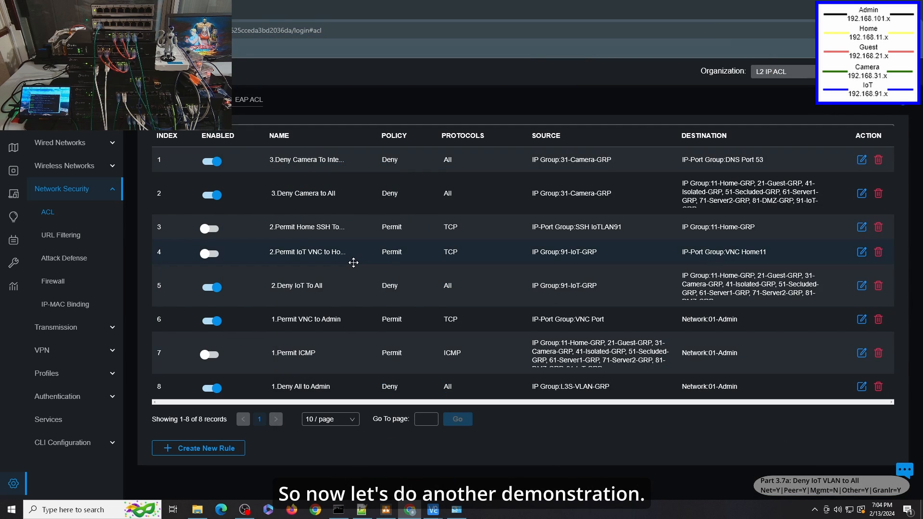
left_click(337, 511)
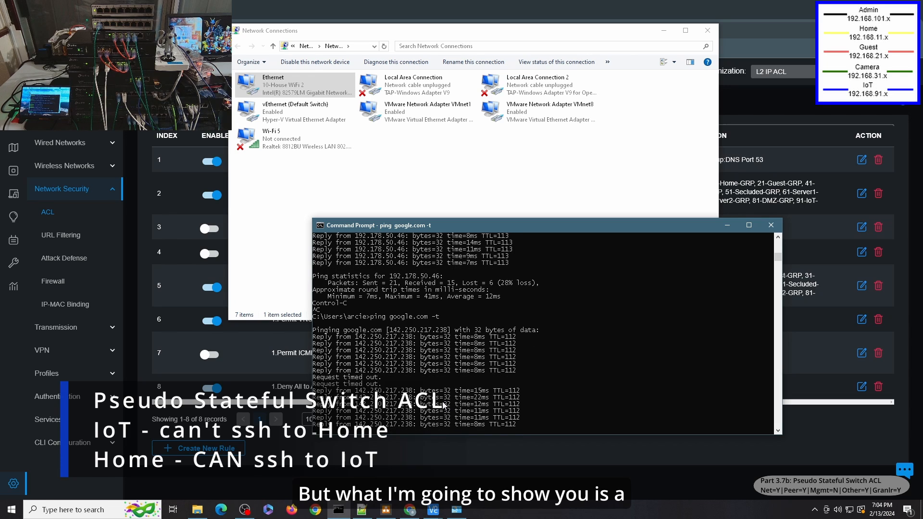
key("ctrl+c")
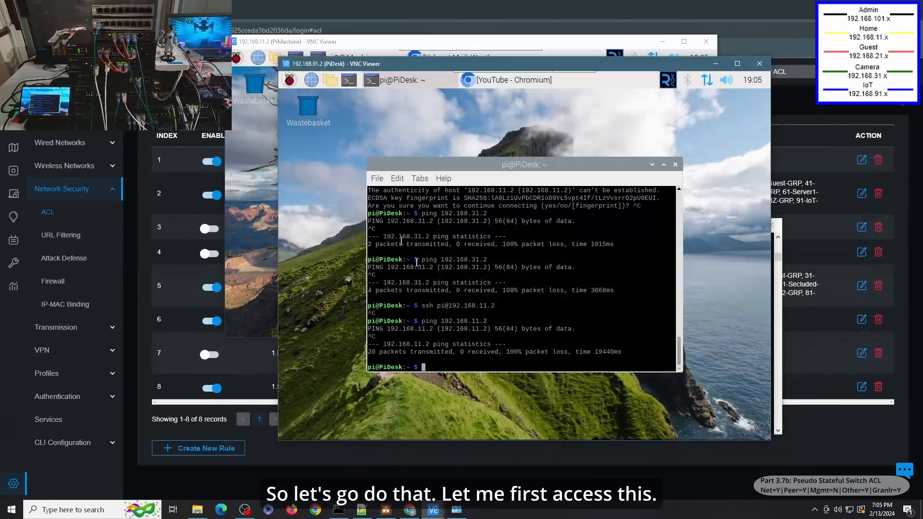
Ping 192.168.11.2 from the IoT terminal and 192.168.91.2 from the Home terminal, and stop both pings
key("Up")
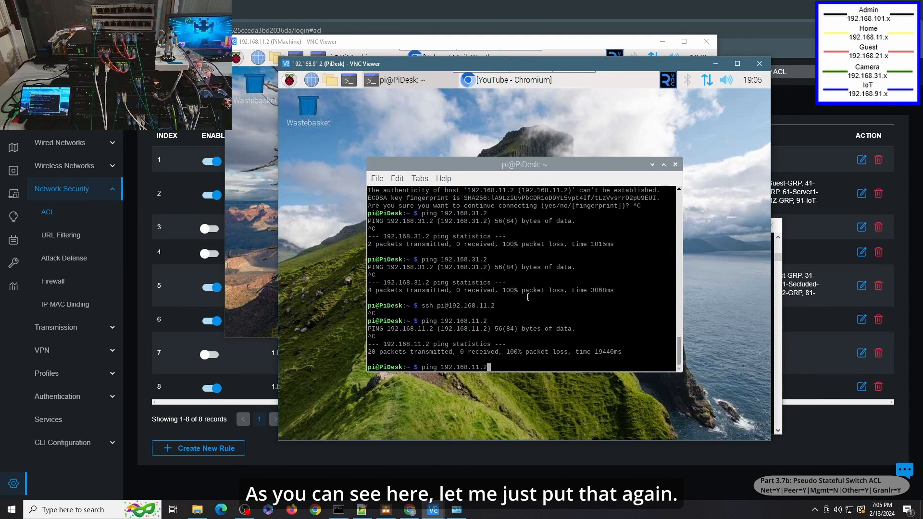
key("Return")
left_click(250, 265)
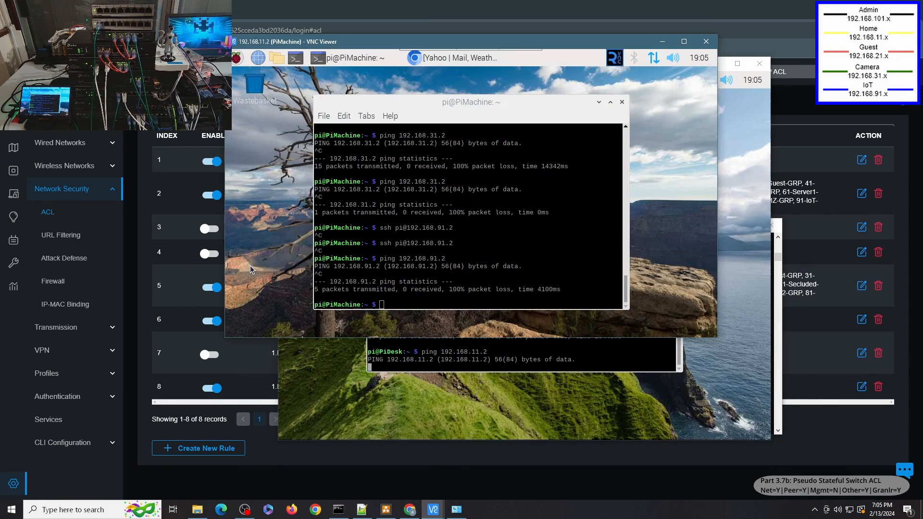
left_click(376, 252)
key("Up")
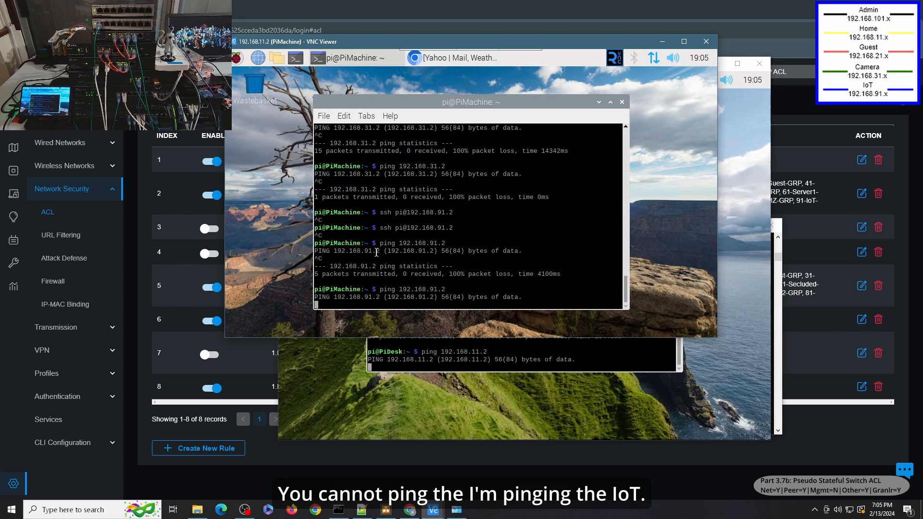
key("Return")
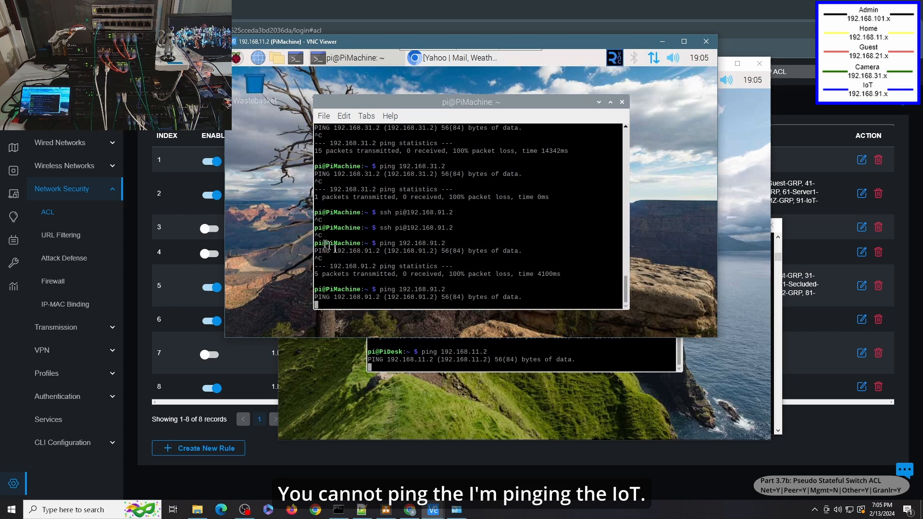
left_click(485, 363)
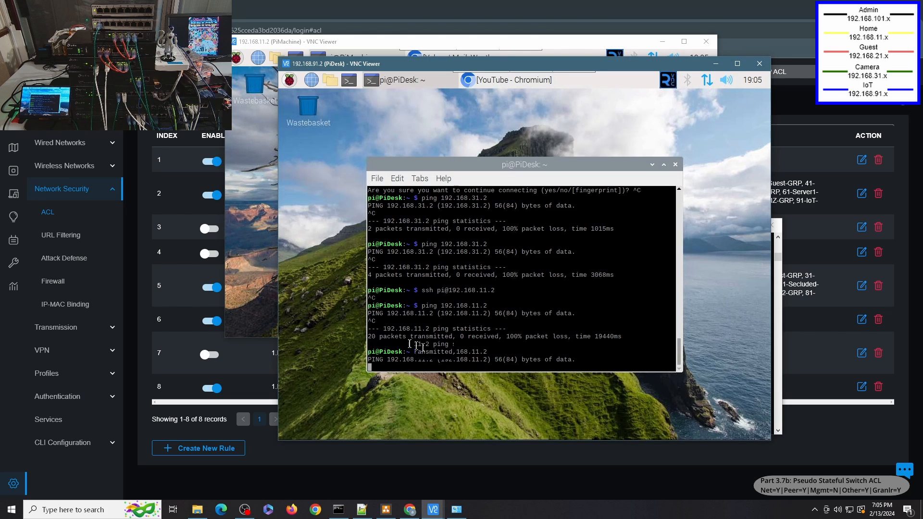
key("ctrl+c")
left_click(232, 257)
left_click(366, 259)
key("ctrl+c")
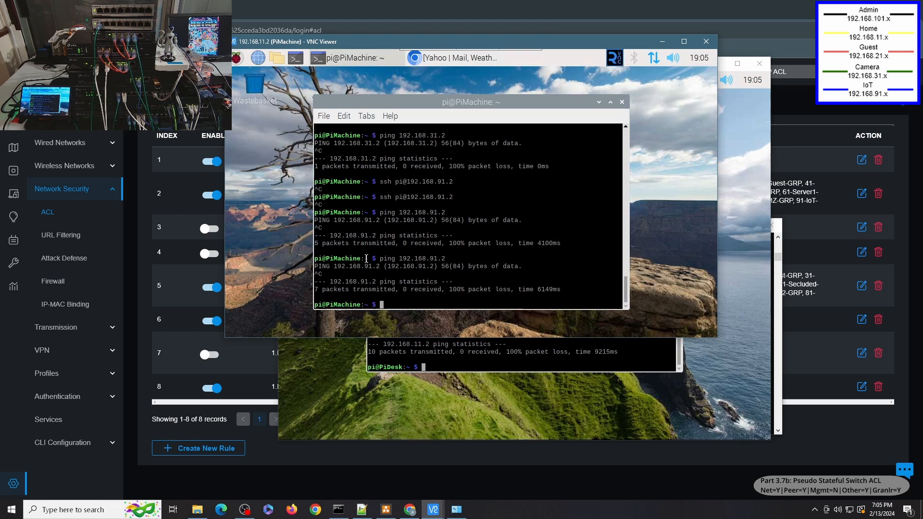
key("Up")
key("Up")
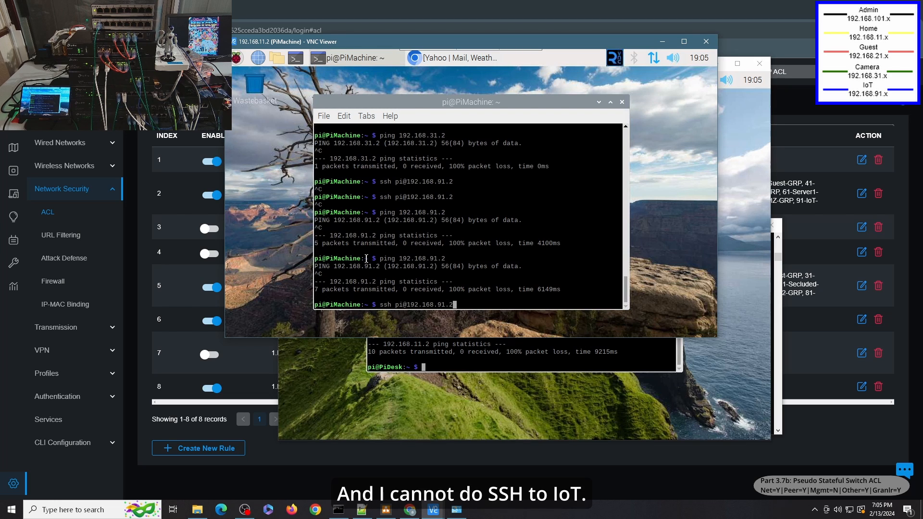
key("Return")
left_click(429, 362)
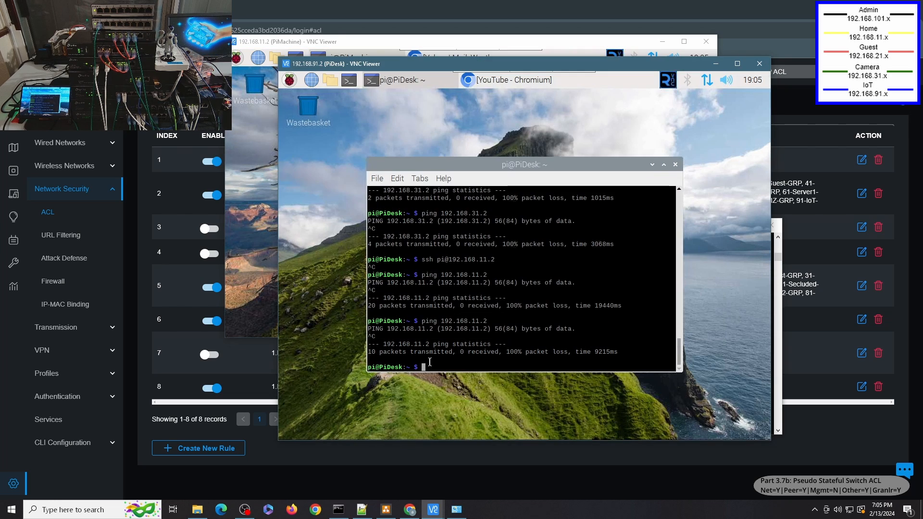
left_click(430, 361)
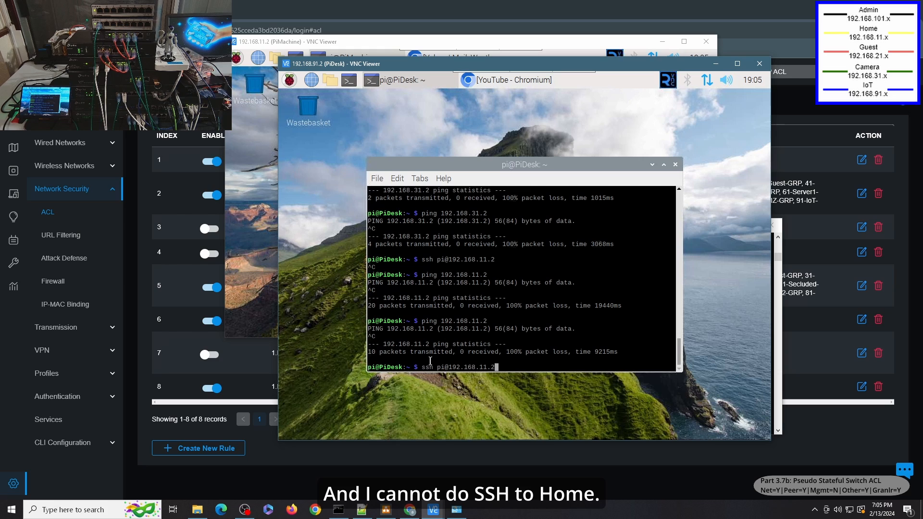
key("Return")
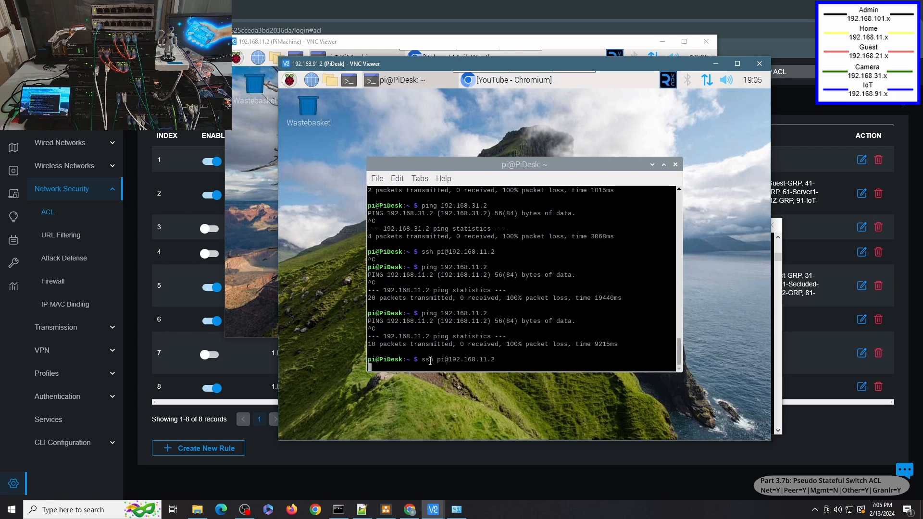
key("ctrl+c")
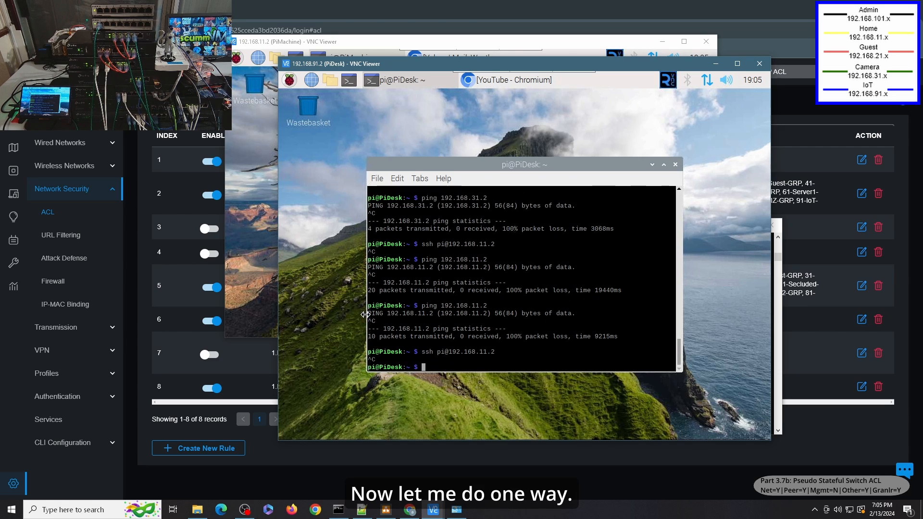
left_click(264, 278)
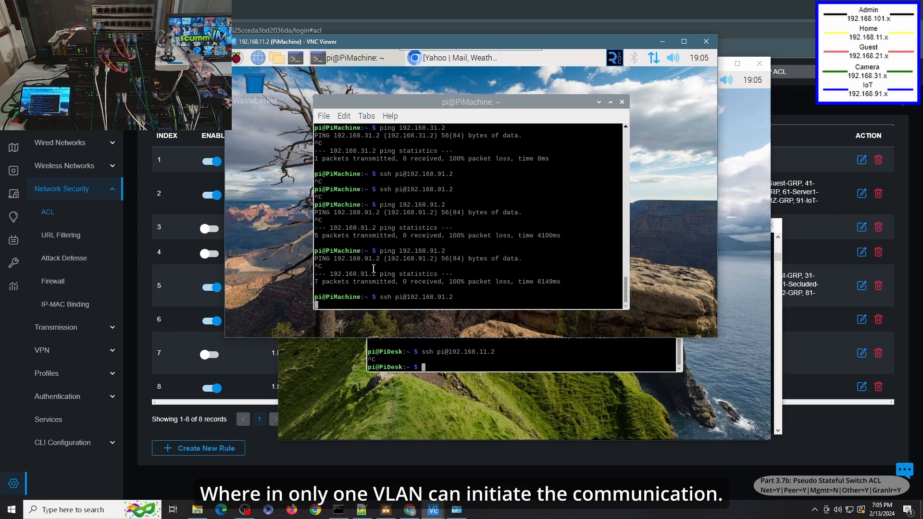
key("ctrl+c")
Switch to the Omada controller and enable the "2.Permit Home SSH To..." rule at index 3 of the switch ACL
left_click(364, 511)
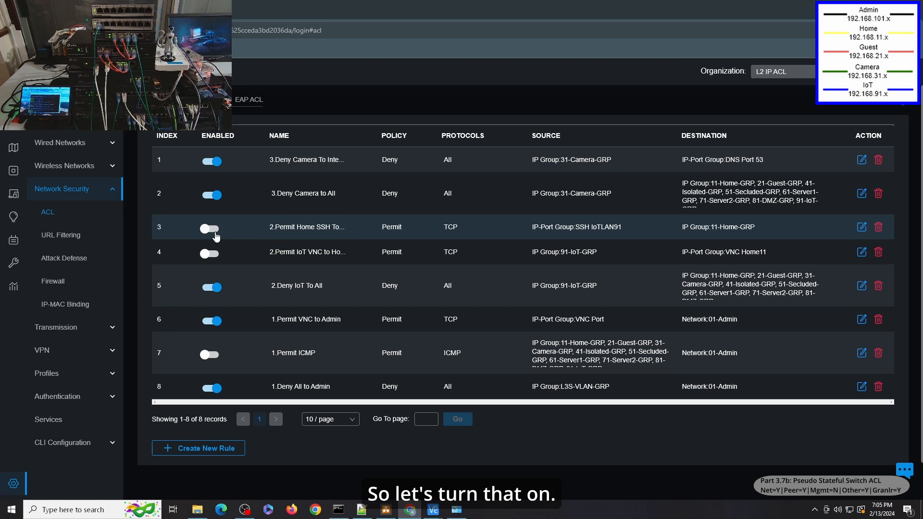
left_click(216, 231)
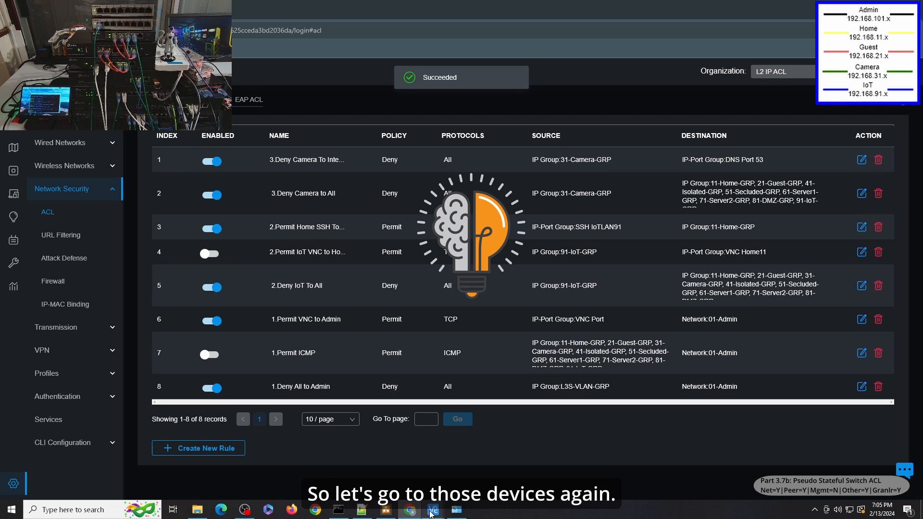
mouse_move(432, 508)
left_click(360, 474)
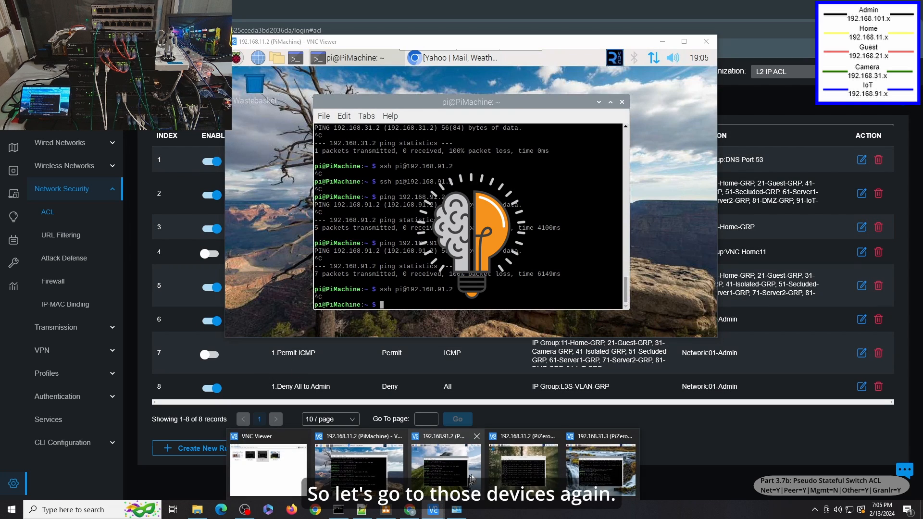
left_click(472, 473)
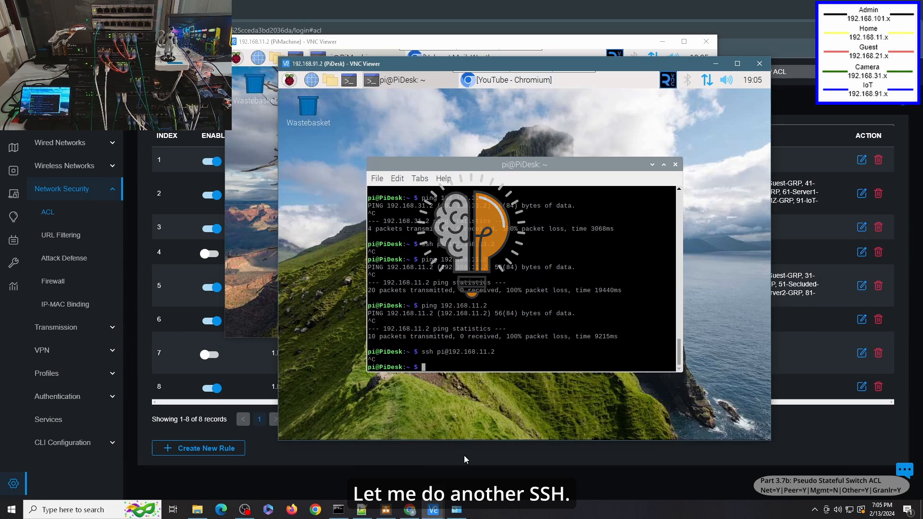
key("Up")
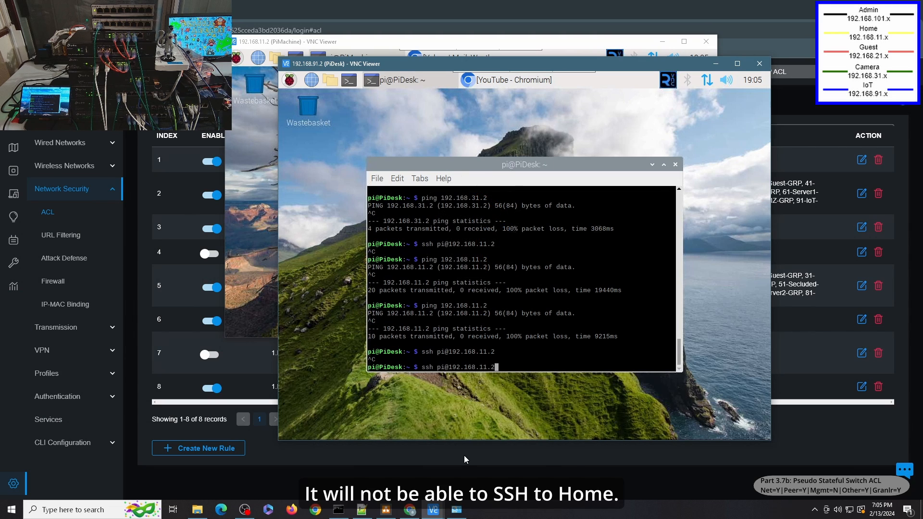
key("Return")
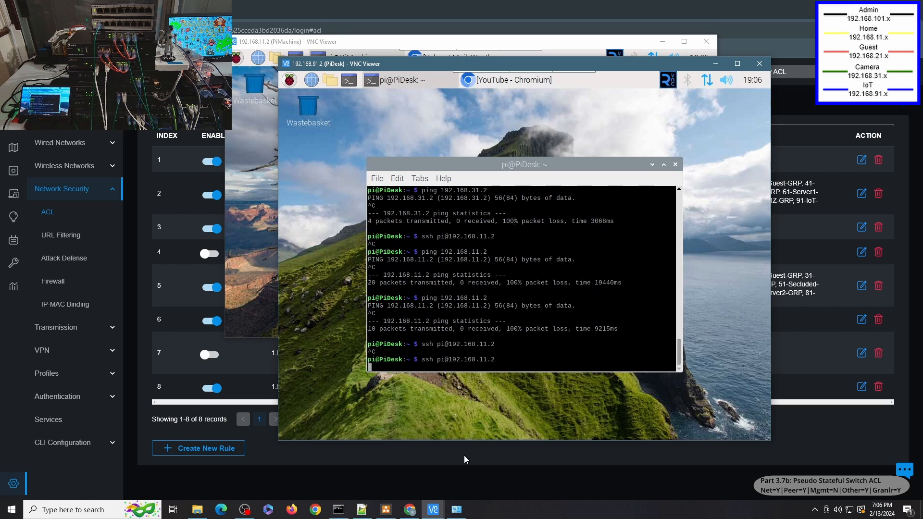
left_click(264, 253)
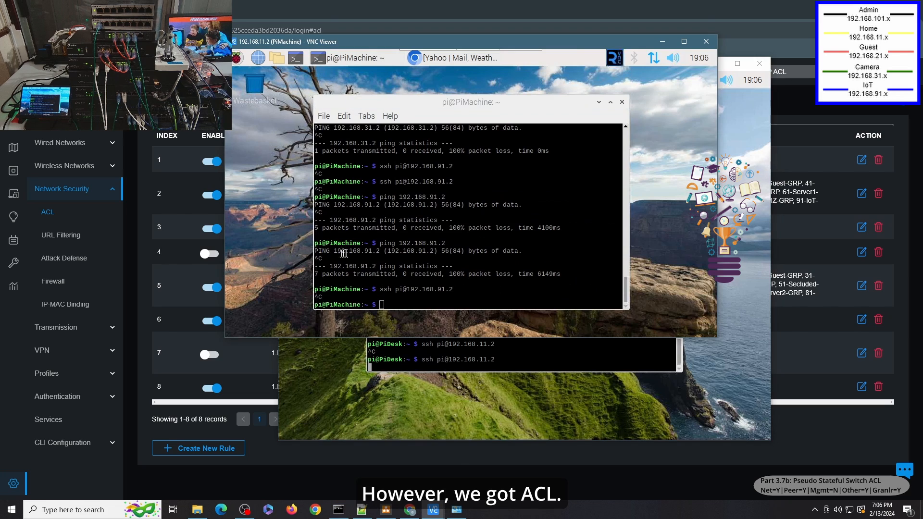
key("Up")
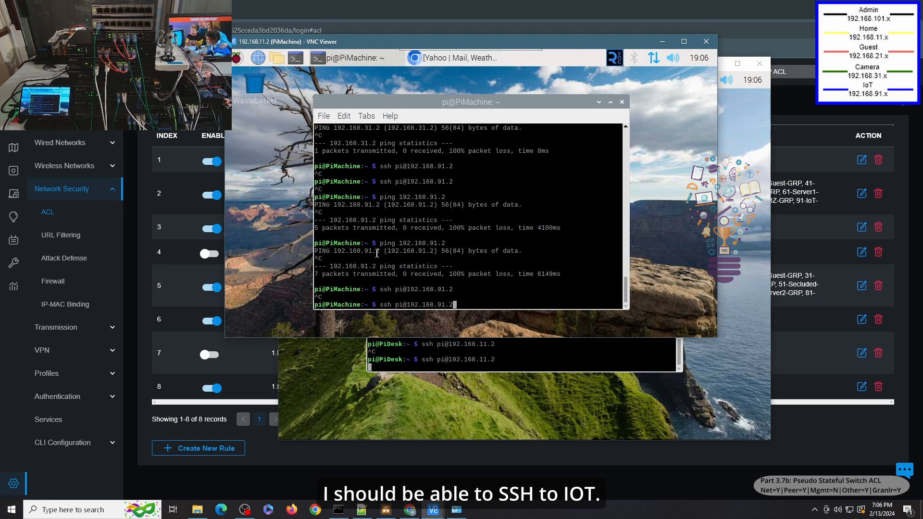
key("Return")
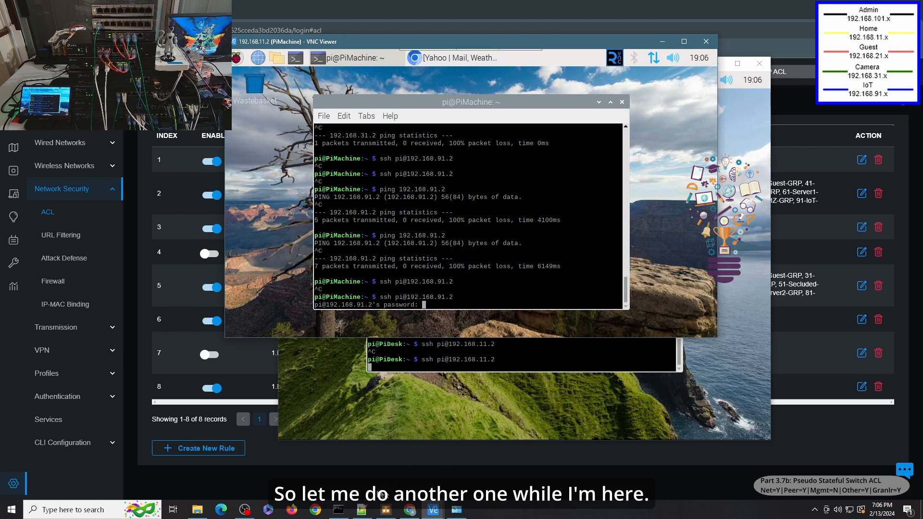
left_click(303, 489)
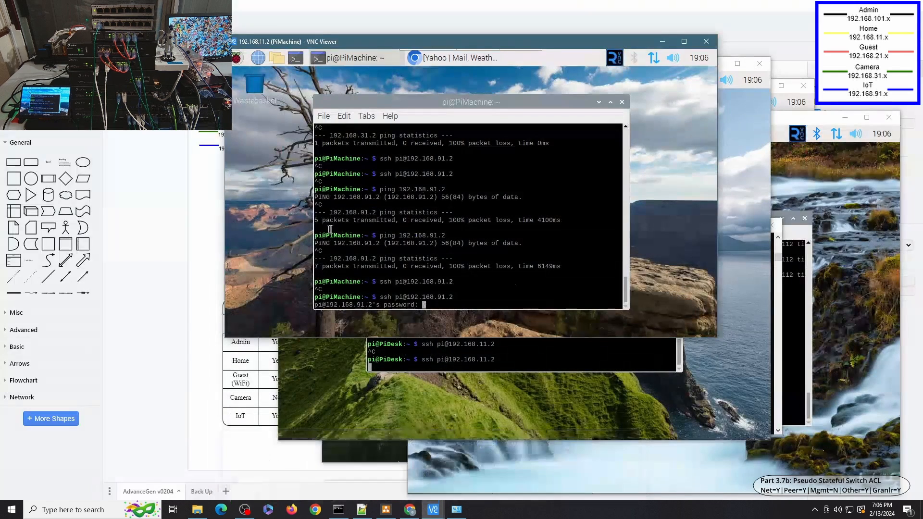
left_click(298, 244)
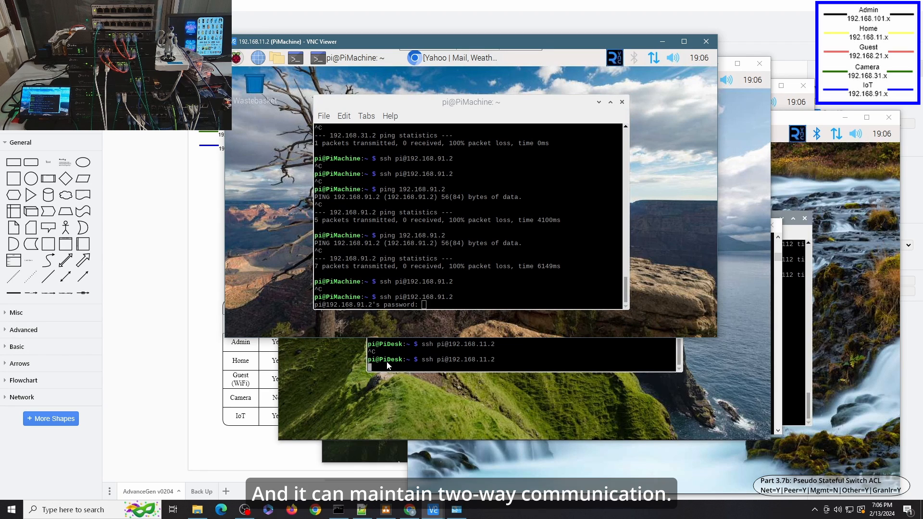
left_click(421, 220)
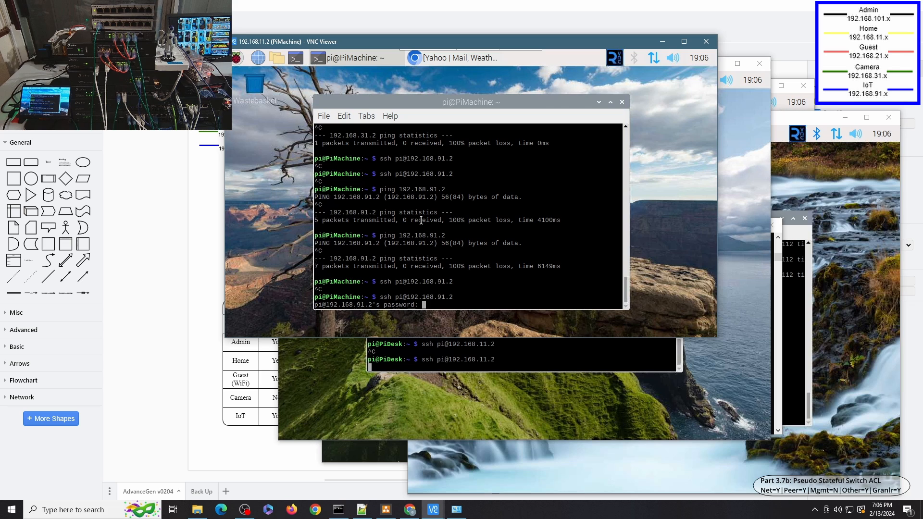
key("Return")
Check the remote machine's addresses with "ip add" in the SSH session, and cancel the pending SSH attempt in the IoT terminal
type("ip a")
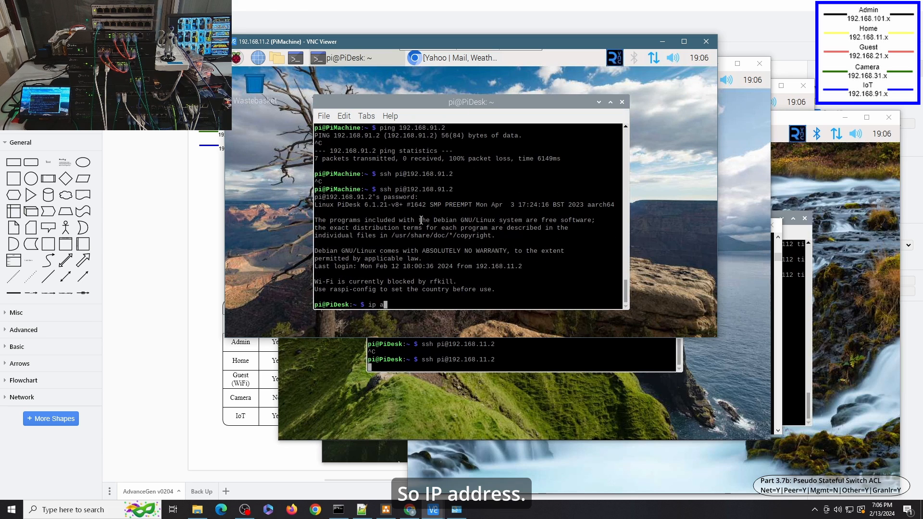
type("dd")
key("Return")
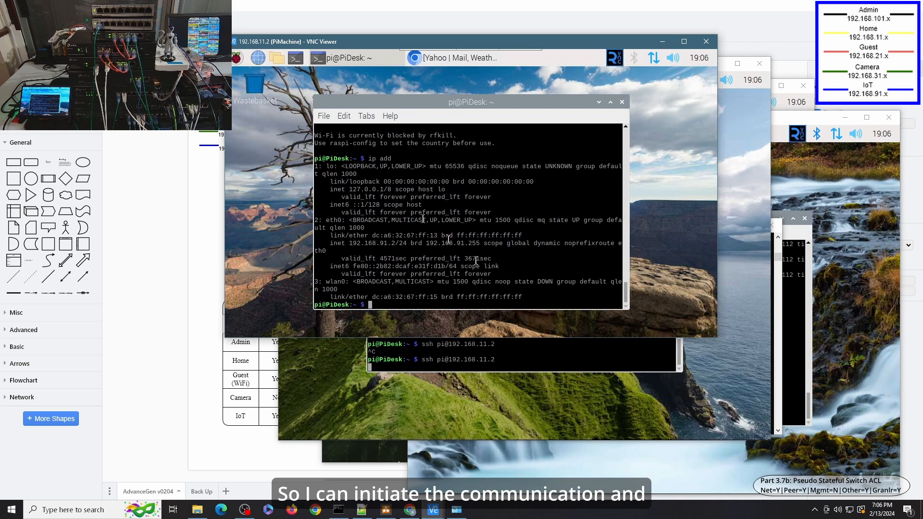
left_click(458, 360)
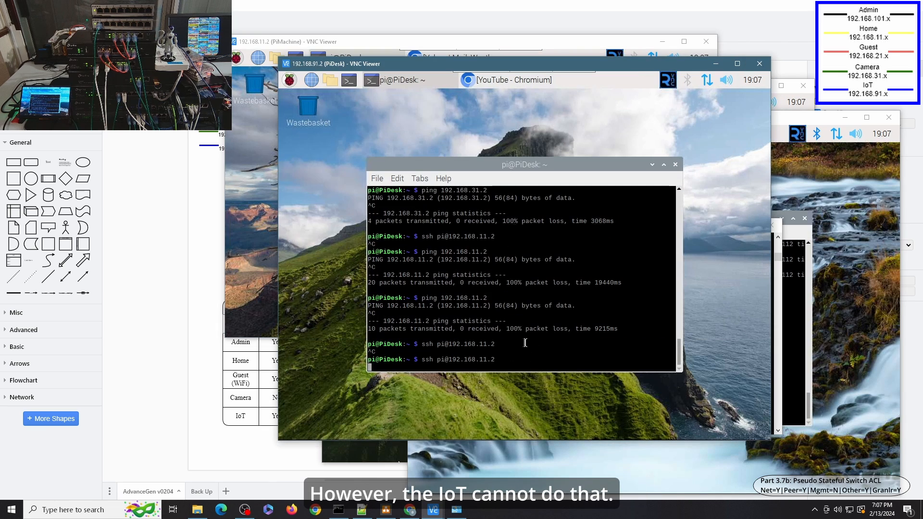
key("ctrl+c")
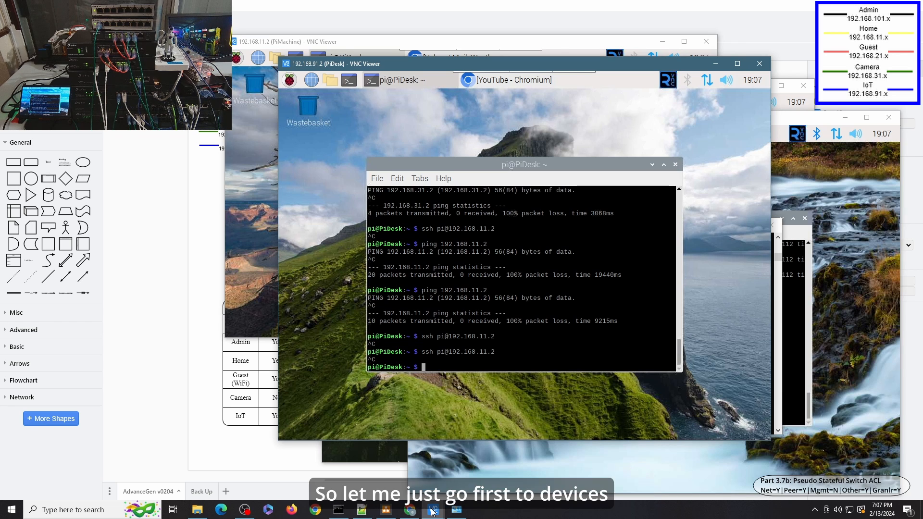
Switch to the Omada controller's Devices page and view ports 21 to 28 of the SG-3428-RT switch
left_click(409, 509)
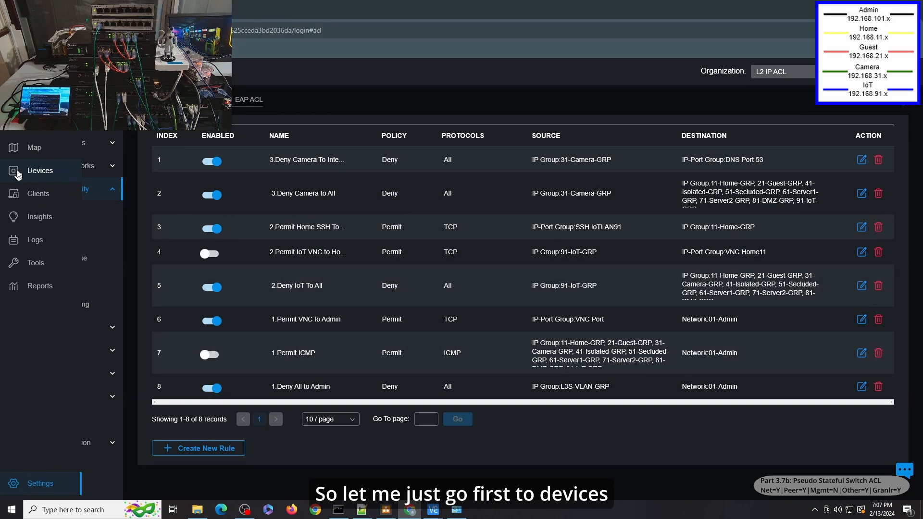
left_click(32, 169)
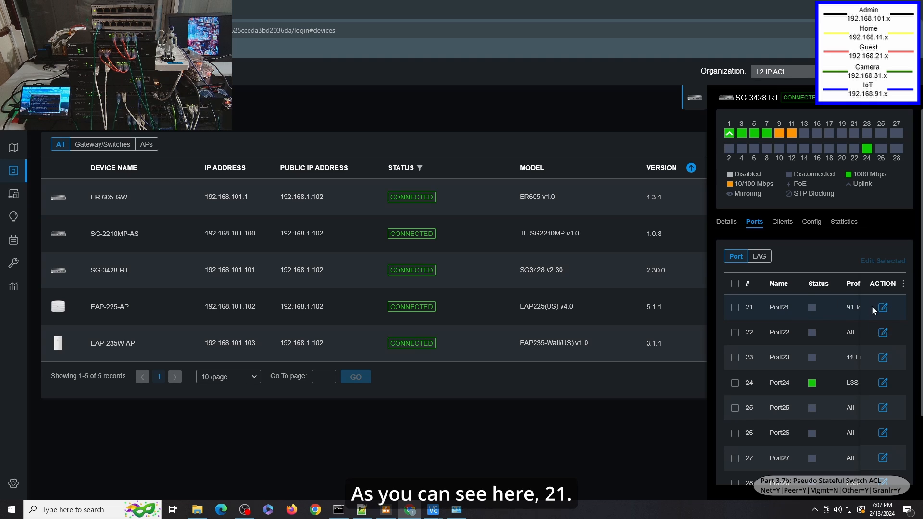
Bring up Network Connections and the Command Prompt, and start a continuous ping with "ping google.com -t"
left_click(338, 510)
left_click(456, 509)
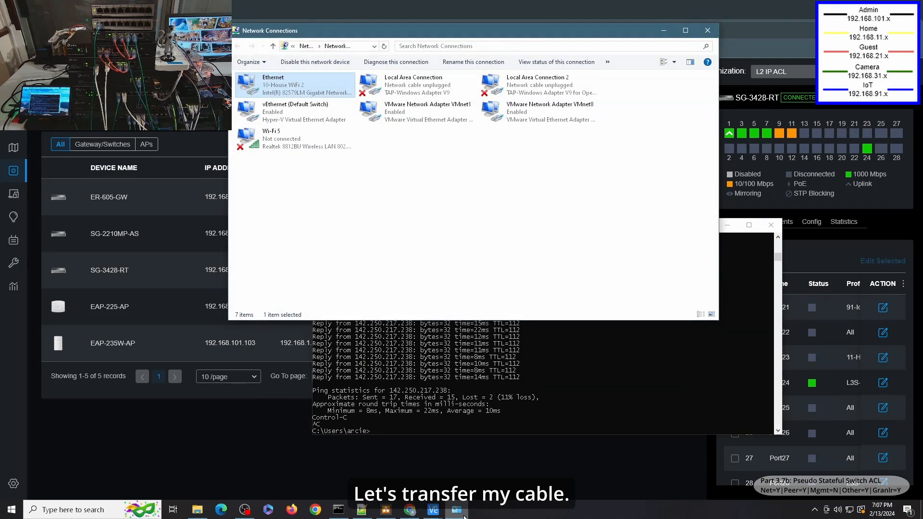
left_click(460, 393)
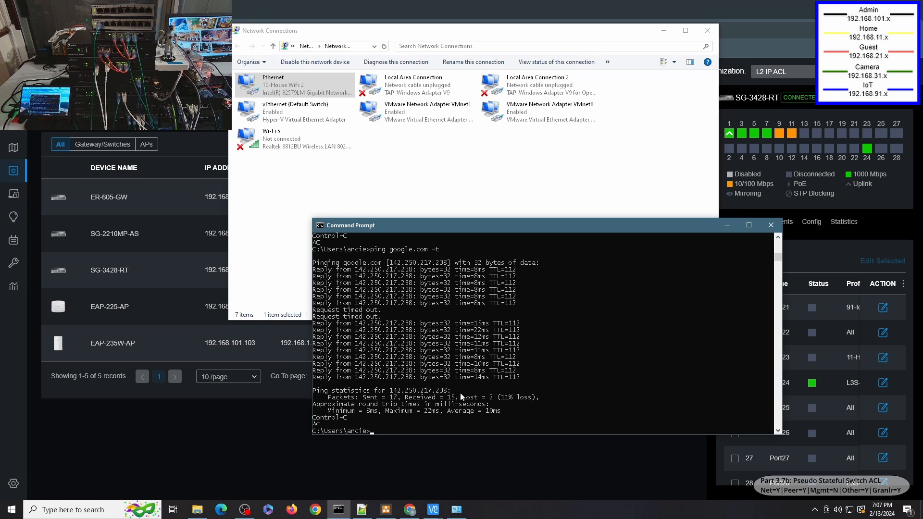
key("Up")
key("Return")
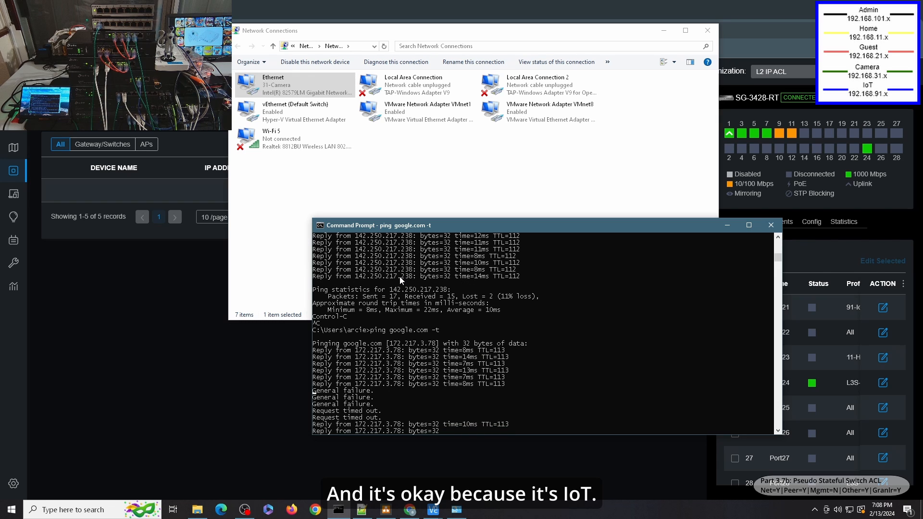
Check the Ethernet adapter's network connection details for its IPv4 address, close them, and stop the continuous ping
double_click(306, 92)
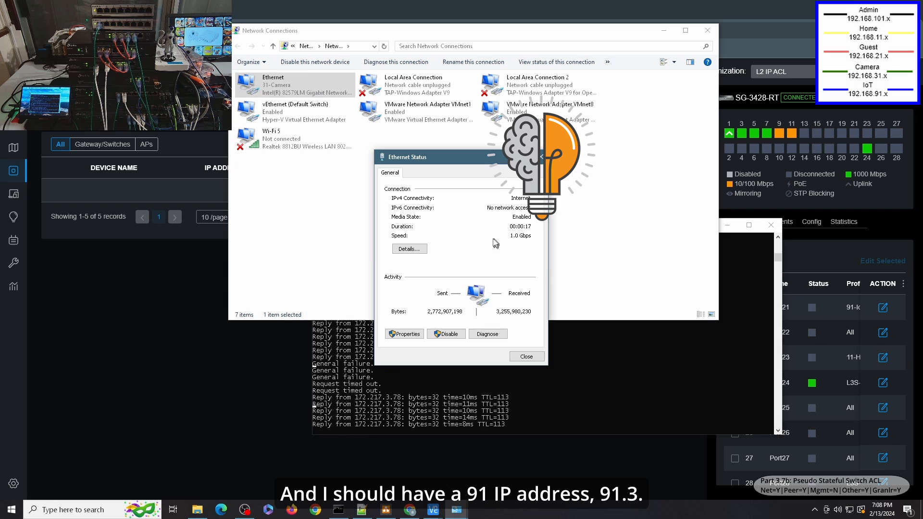
left_click(409, 248)
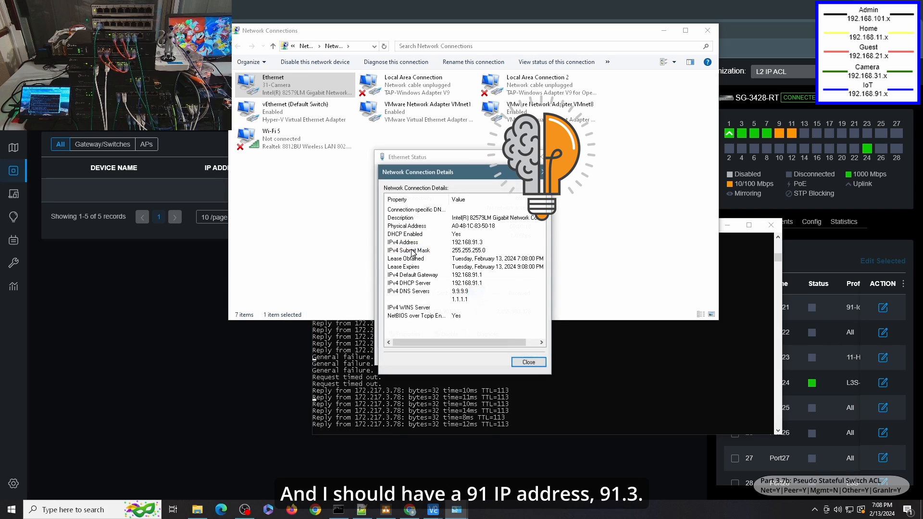
left_click(529, 362)
left_click(529, 354)
left_click(546, 388)
key("ctrl+c")
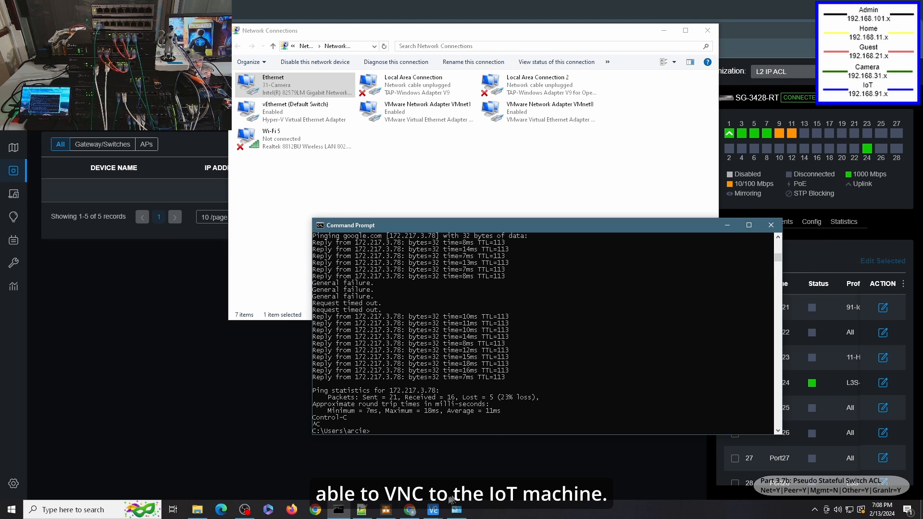
Look at the IoT VNC session, then enable the "2.Permit IoT VNC to Ho..." rule in the controller's switch ACL list
left_click(434, 512)
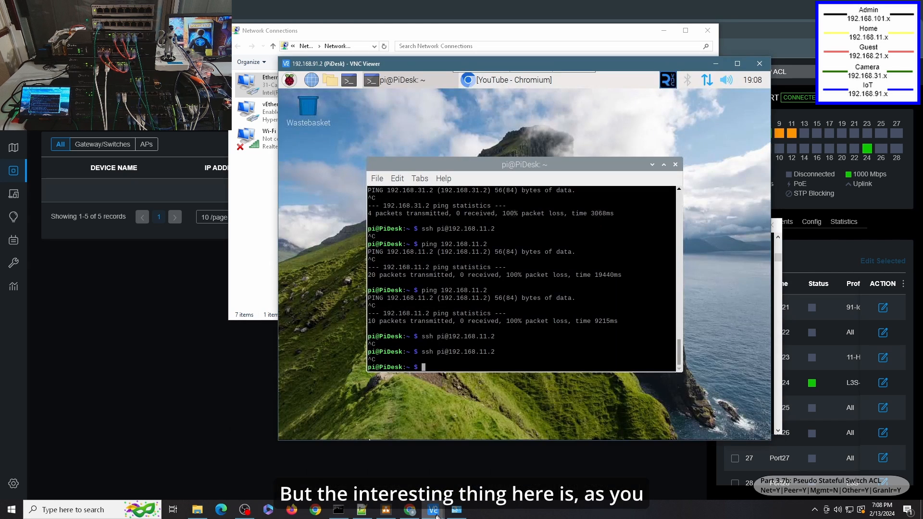
left_click(436, 516)
left_click(393, 476)
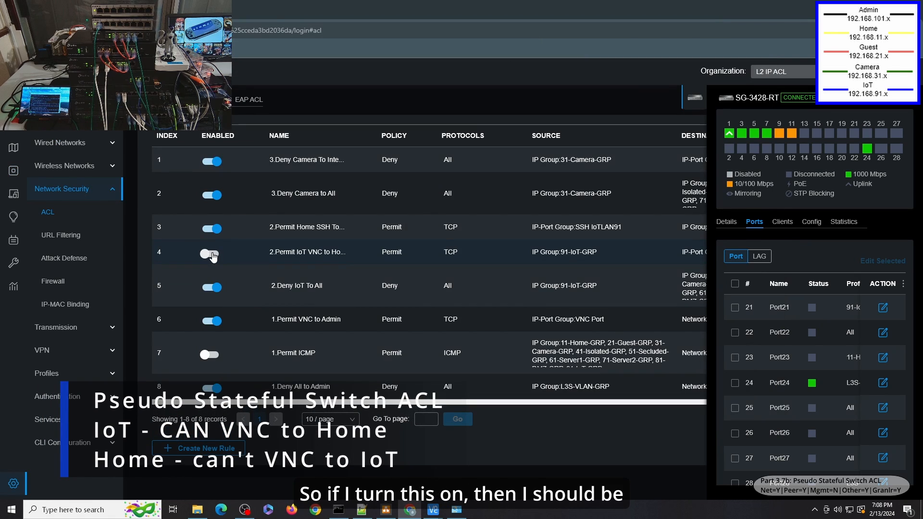
left_click(212, 253)
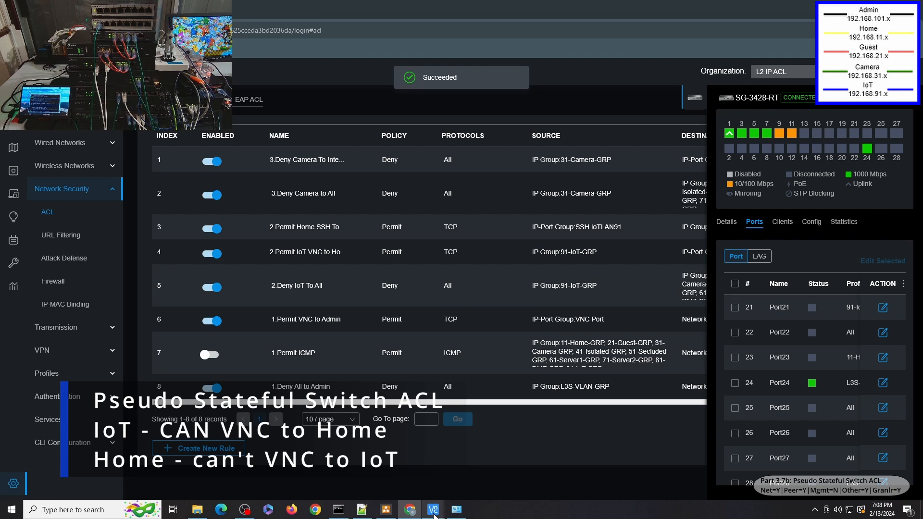
mouse_move(441, 514)
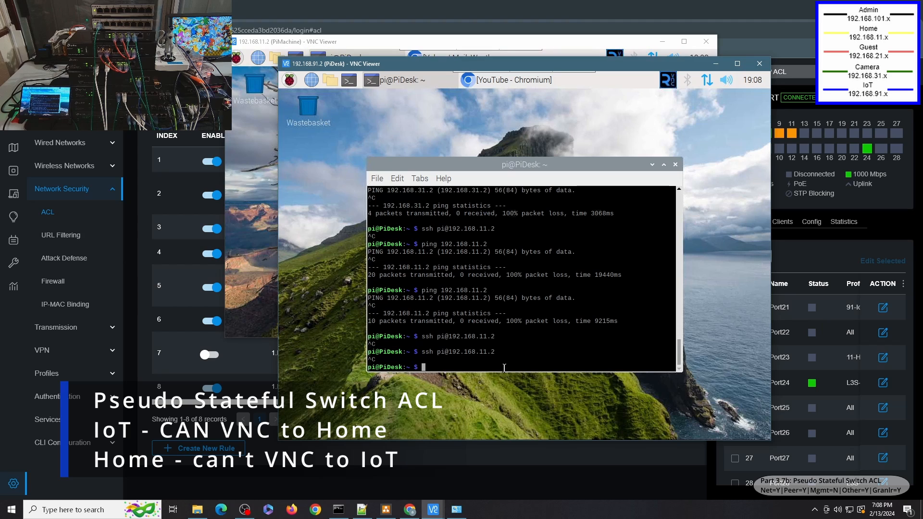
left_click(452, 488)
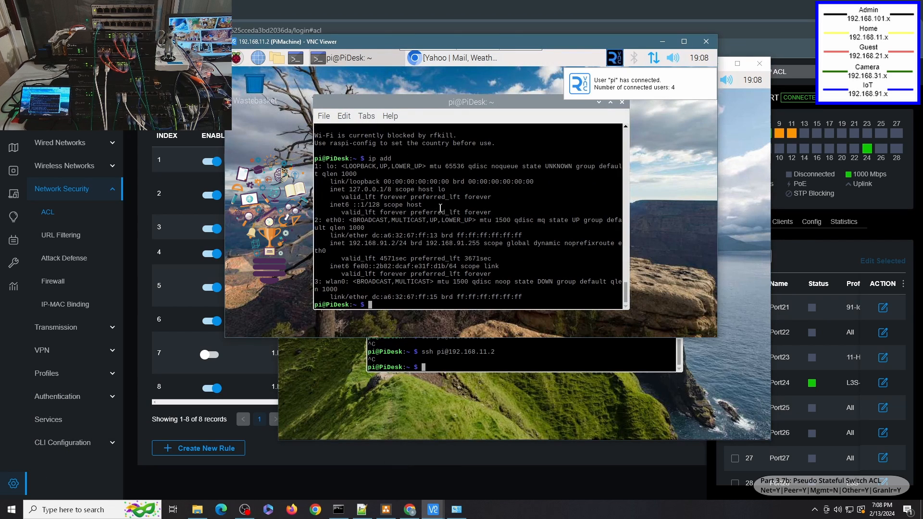
type("exit")
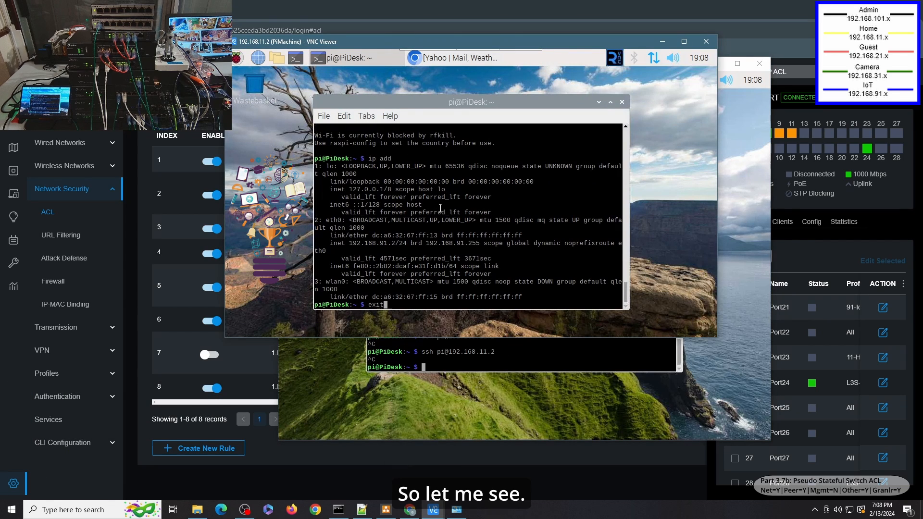
key("Return")
key("Up")
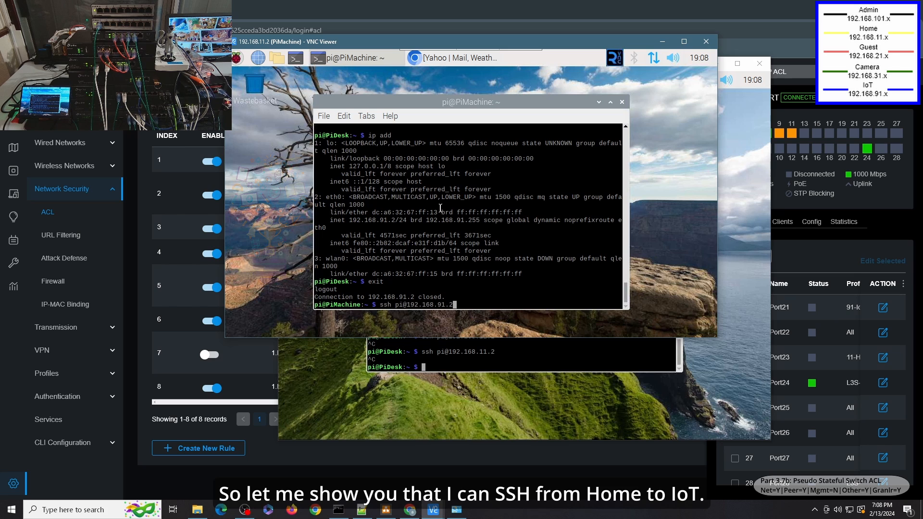
key("Return")
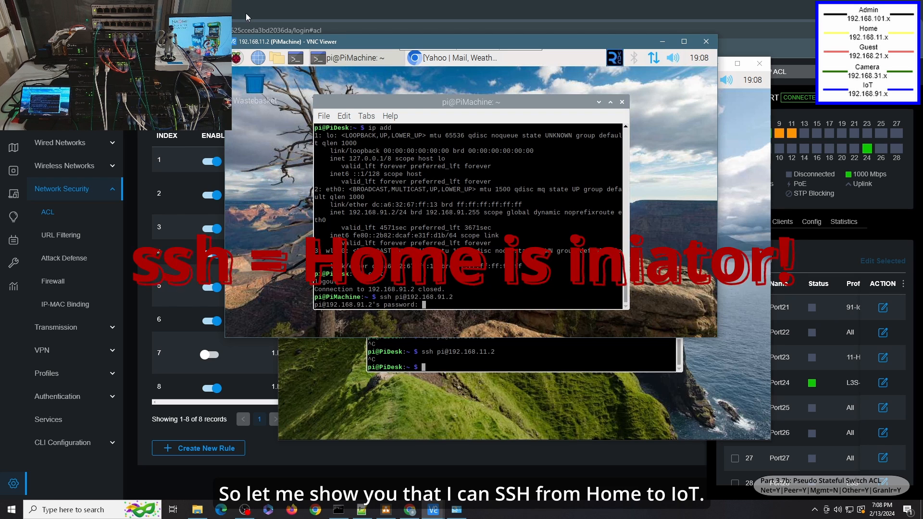
left_click(470, 358)
key("Up")
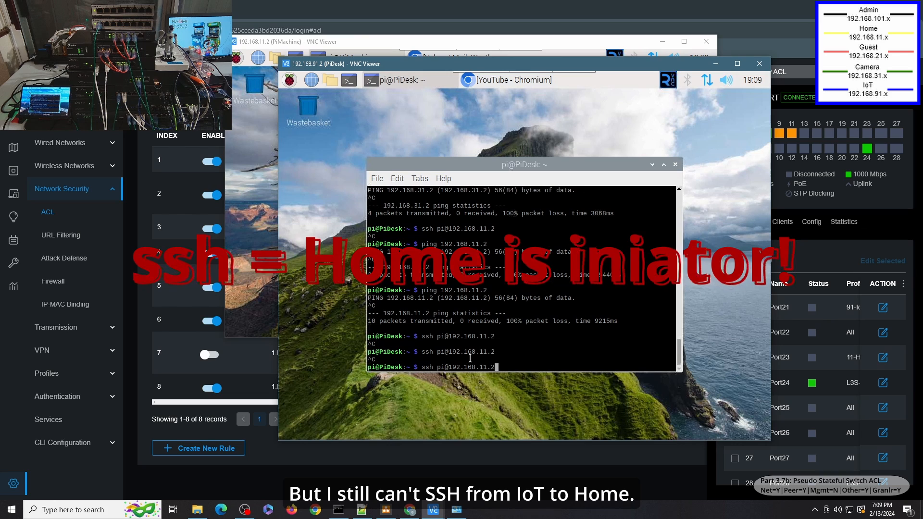
key("Return")
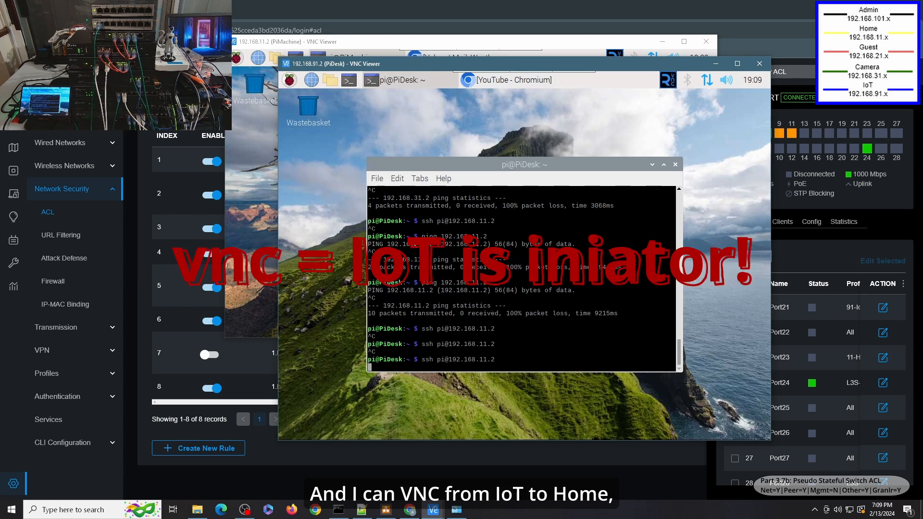
left_click(252, 159)
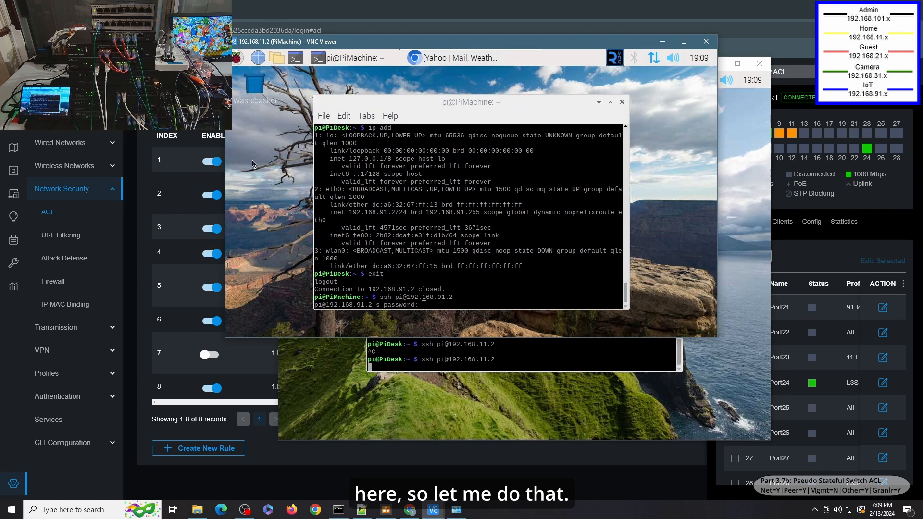
Move the Command Prompt clear of the VNC windows and restart the continuous ping with "ping google.com -t"
left_click(338, 510)
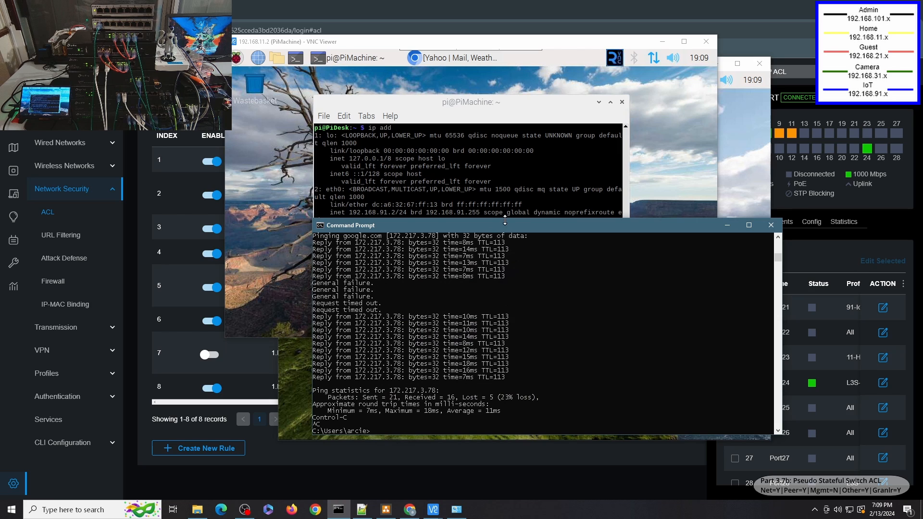
left_click_drag(512, 226, 612, 249)
key("Up")
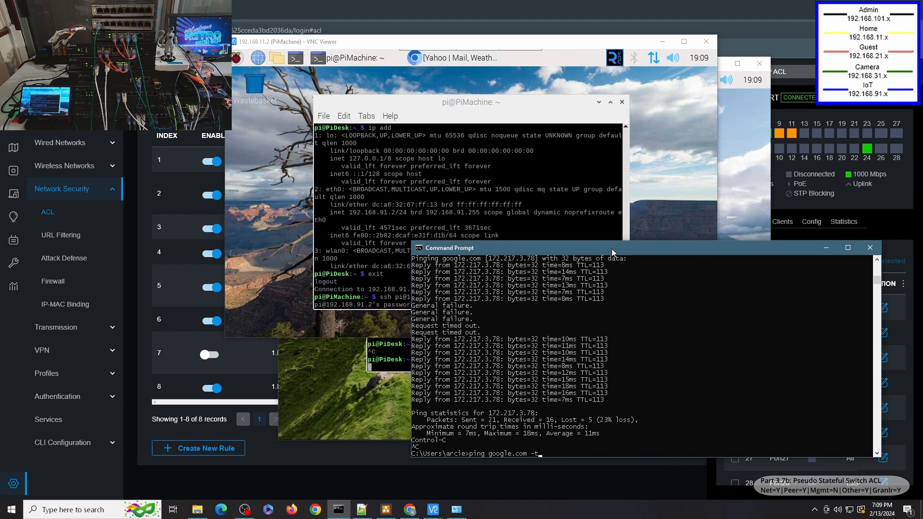
key("Return")
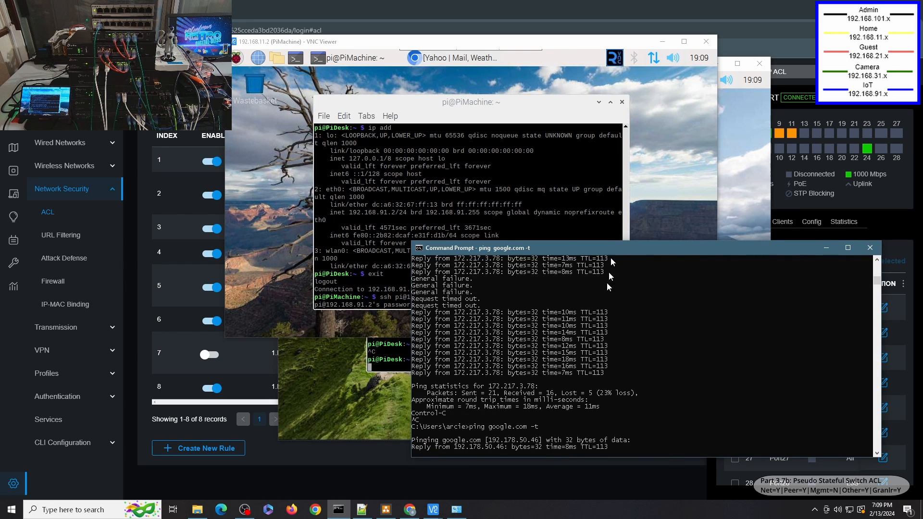
Check the Ethernet adapter's IPv4 address in its connection details, then close the details and minimise Network Connections
left_click(457, 509)
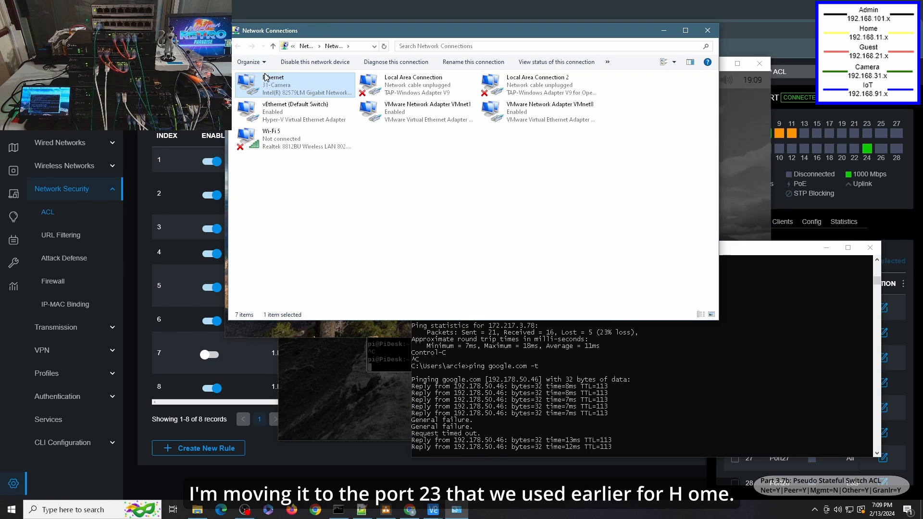
double_click(265, 89)
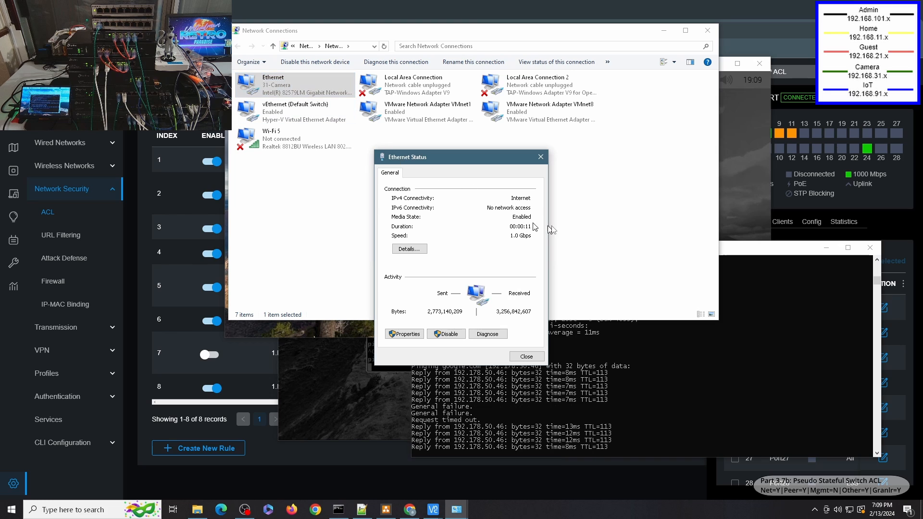
left_click(408, 250)
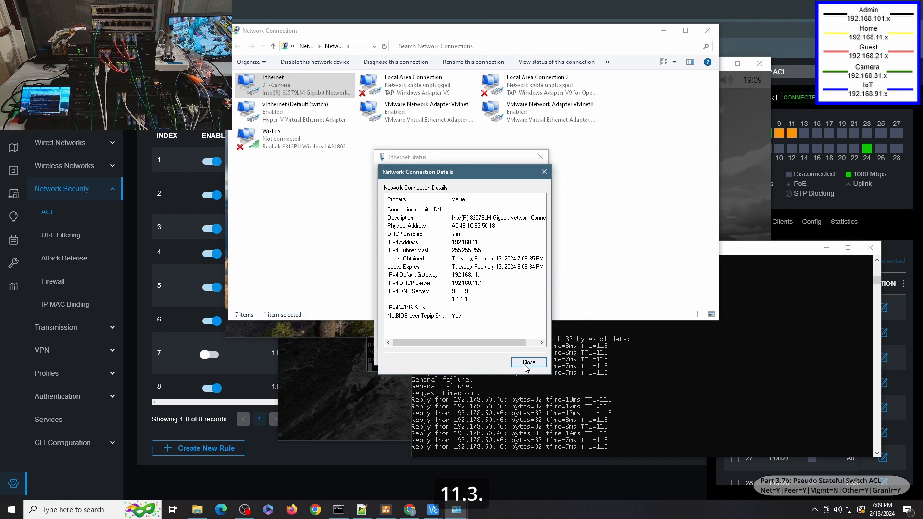
left_click(528, 362)
left_click(528, 357)
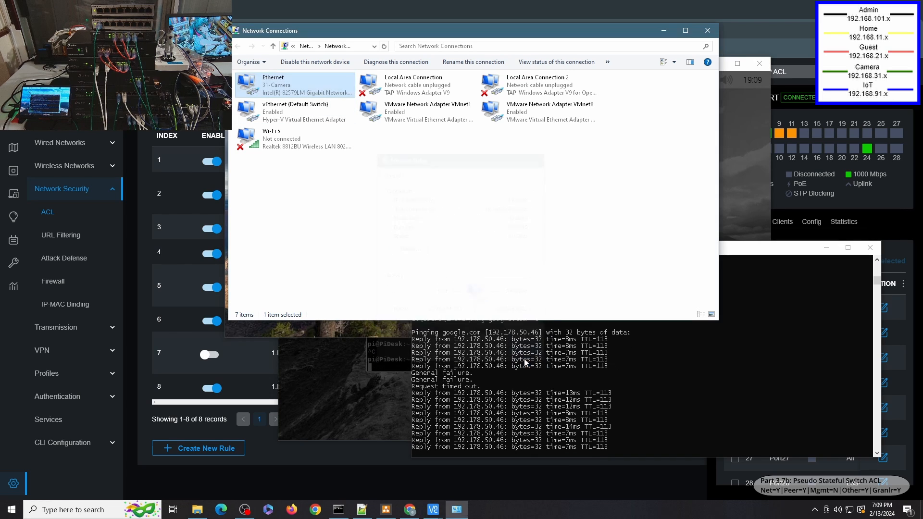
left_click(663, 30)
Bring up the Home and IoT VNC sessions to check whether each reconnects, and stop the ping to google.com
mouse_move(438, 508)
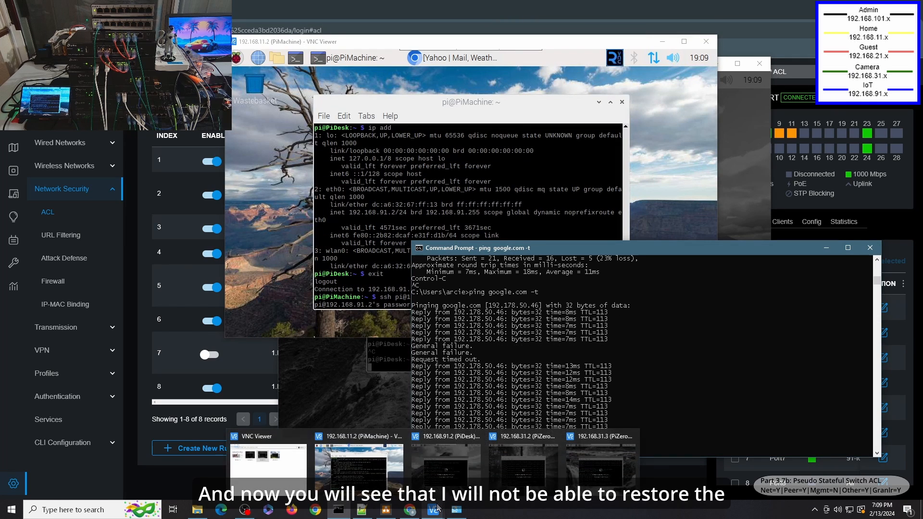
left_click(358, 464)
left_click(443, 476)
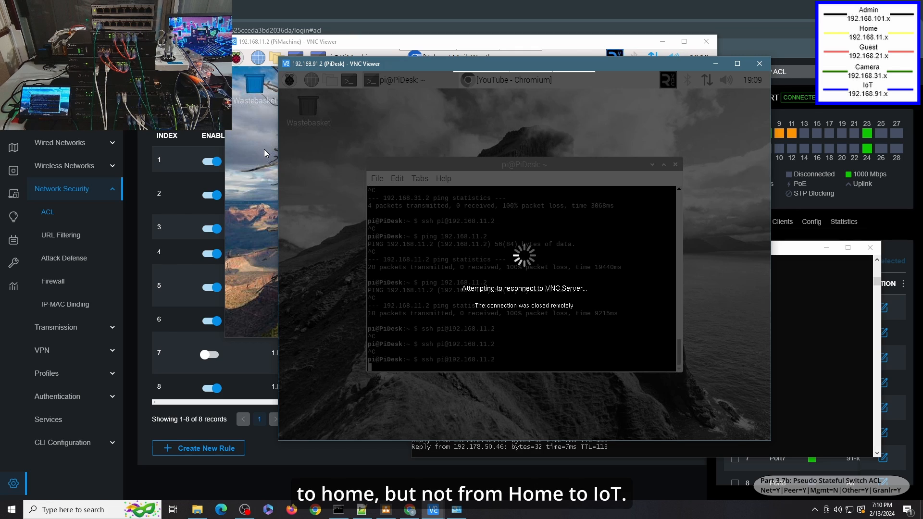
left_click(807, 369)
key("ctrl+c")
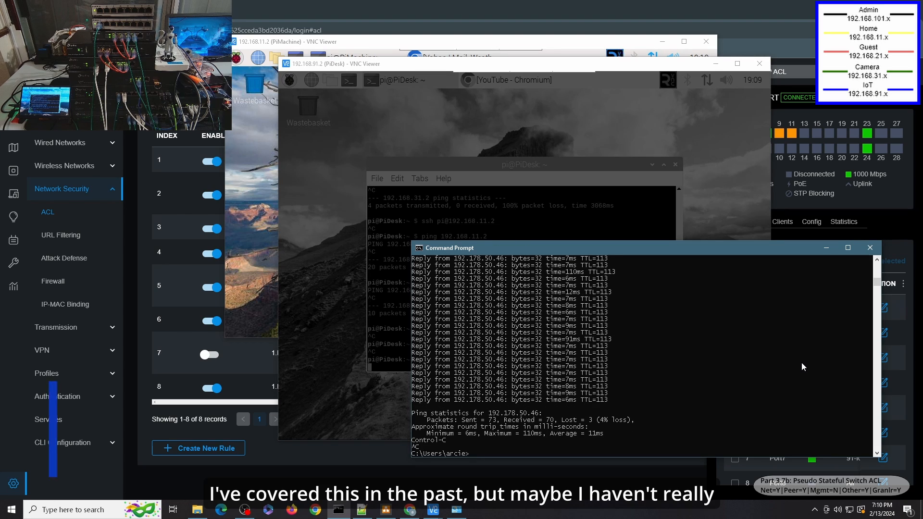
Return to the controller, close the SG-3428-RT details, and examine the settings and source group of the "1.Deny All to Admin" rule
left_click(809, 165)
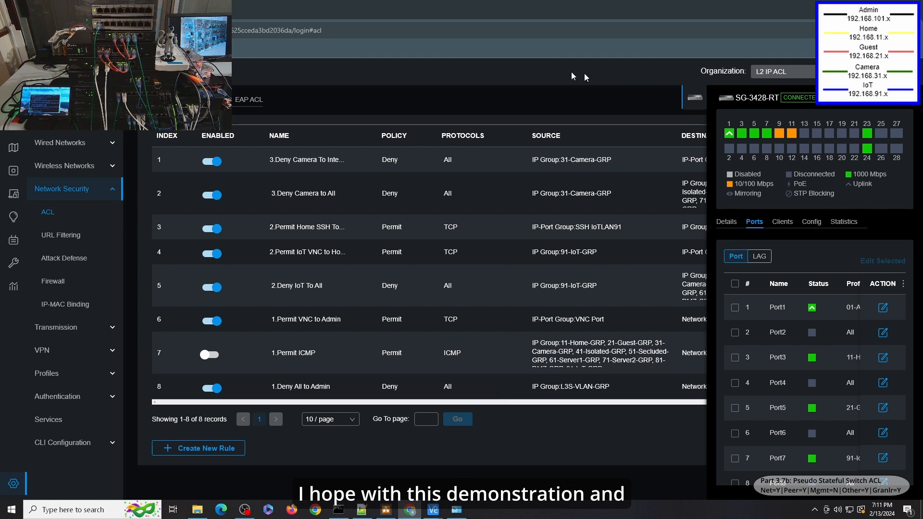
left_click(890, 105)
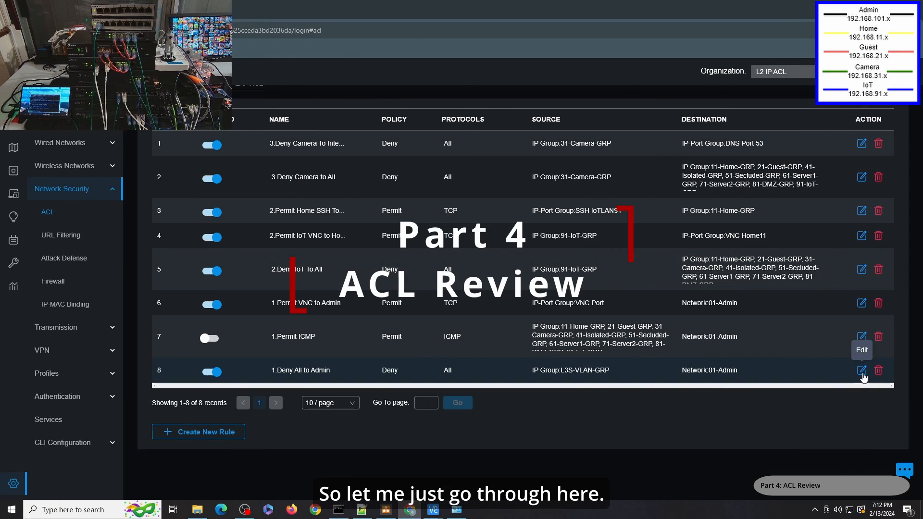
left_click(861, 371)
scroll(312, 227, "up", 1)
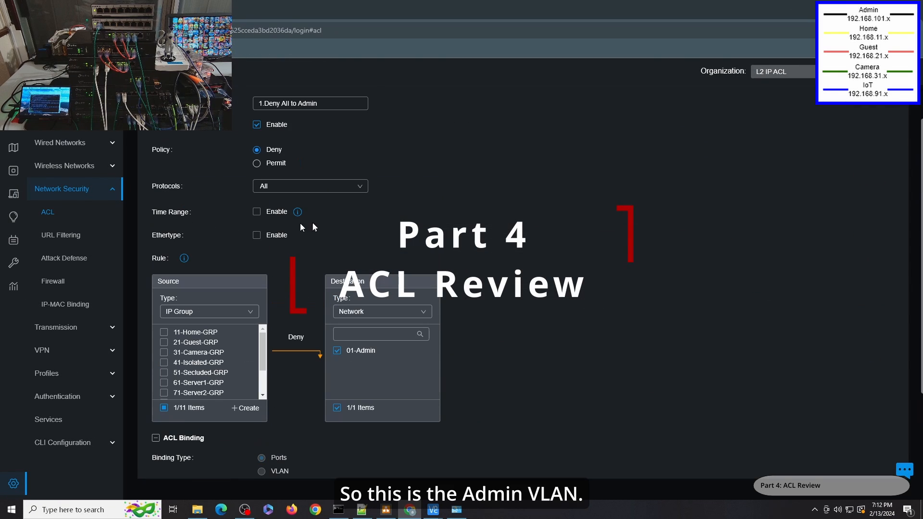
scroll(219, 322, "up", 1)
scroll(197, 432, "down", 2)
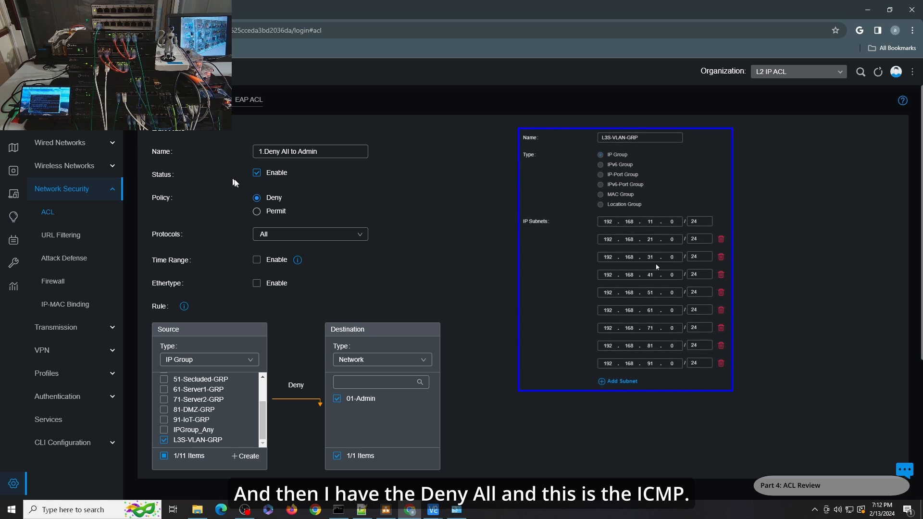
scroll(290, 223, "down", 3)
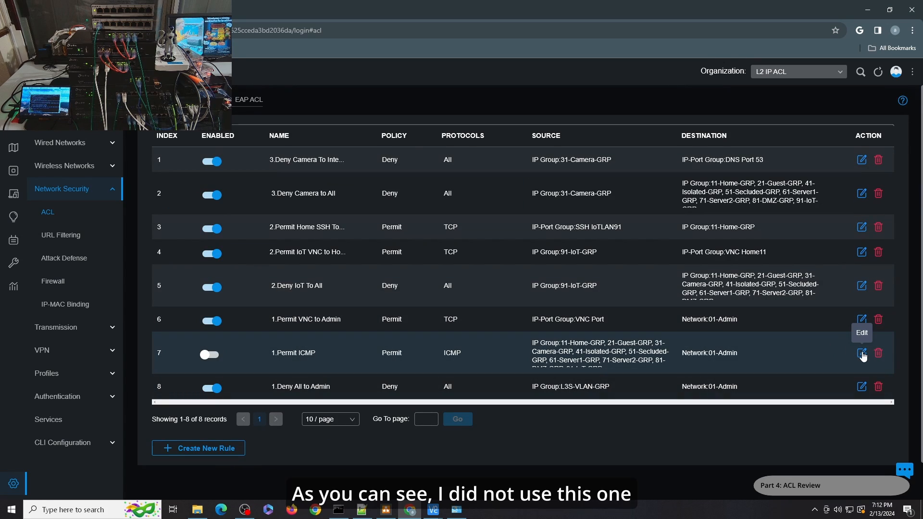
Open the "1.Permit ICMP" rule and examine its protocol, its full list of source IP groups and its destination
left_click(862, 354)
scroll(231, 408, "down", 3)
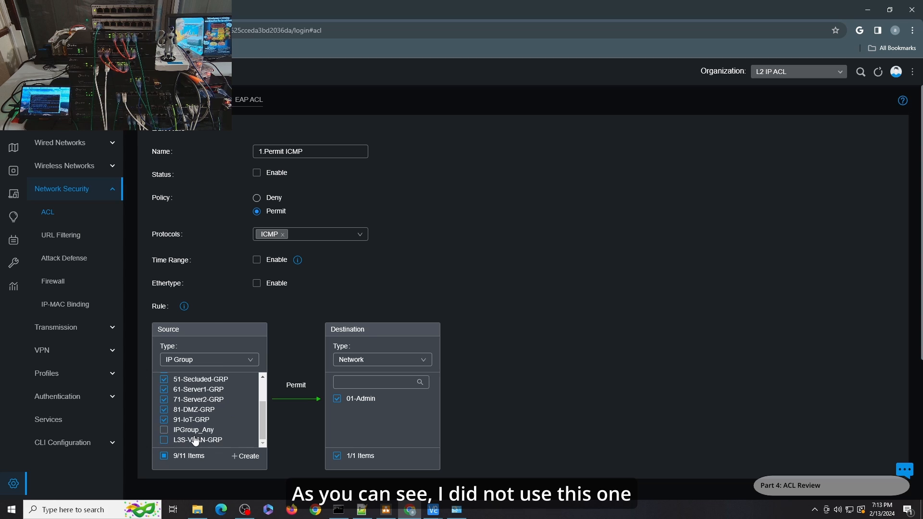
scroll(197, 433, "up", 3)
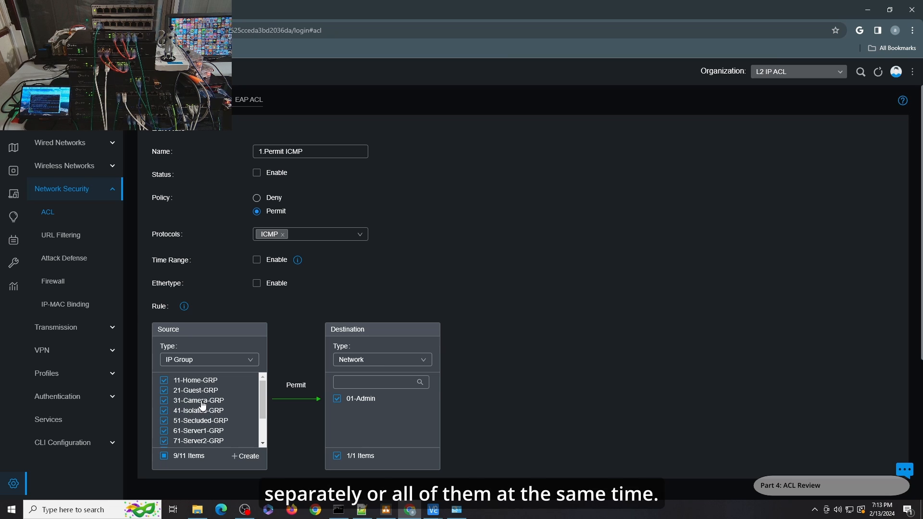
scroll(199, 403, "down", 2)
scroll(211, 394, "down", 2)
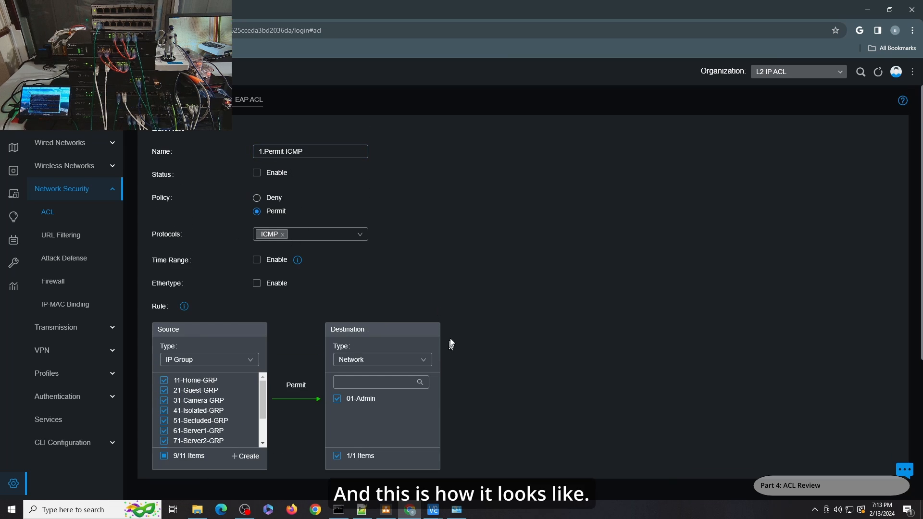
Close the ICMP rule, then examine the protocol, source port group, destination and binding of "1.Permit VNC to Admin" and close it without changes
scroll(453, 343, "down", 2)
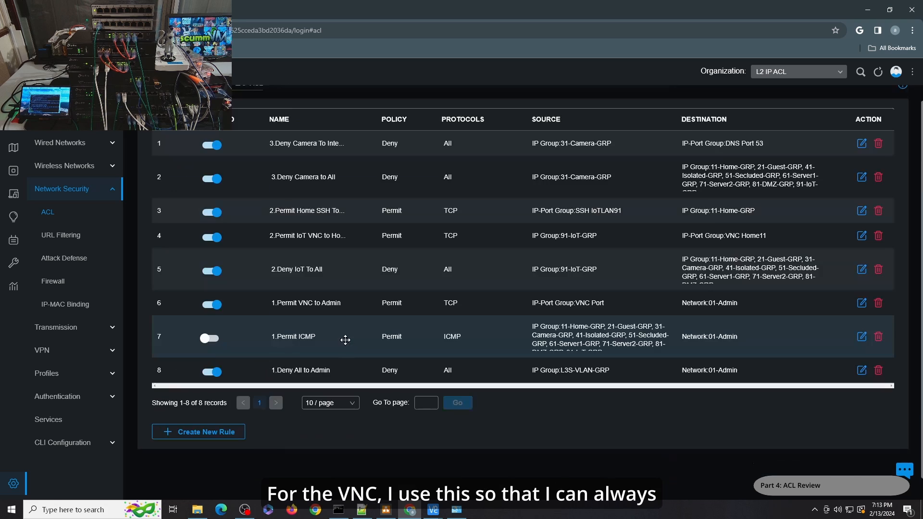
scroll(351, 349, "up", 1)
left_click(862, 319)
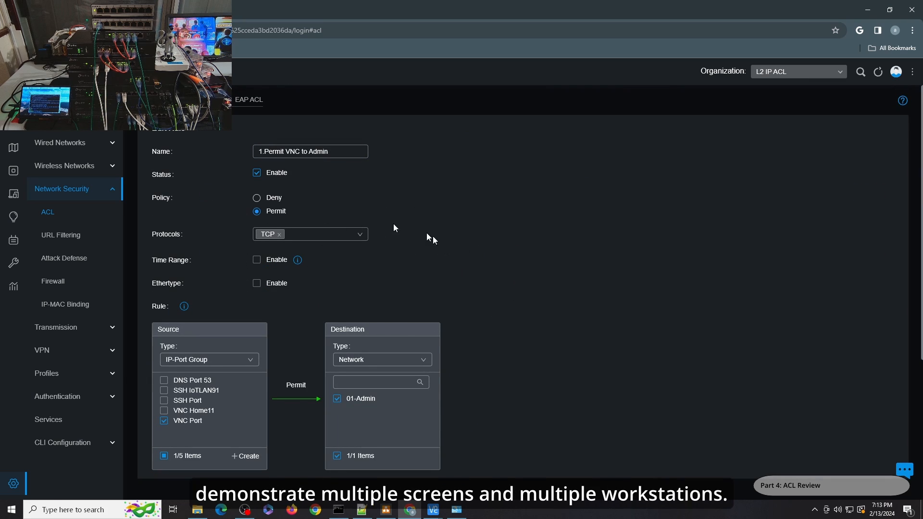
scroll(289, 336, "down", 3)
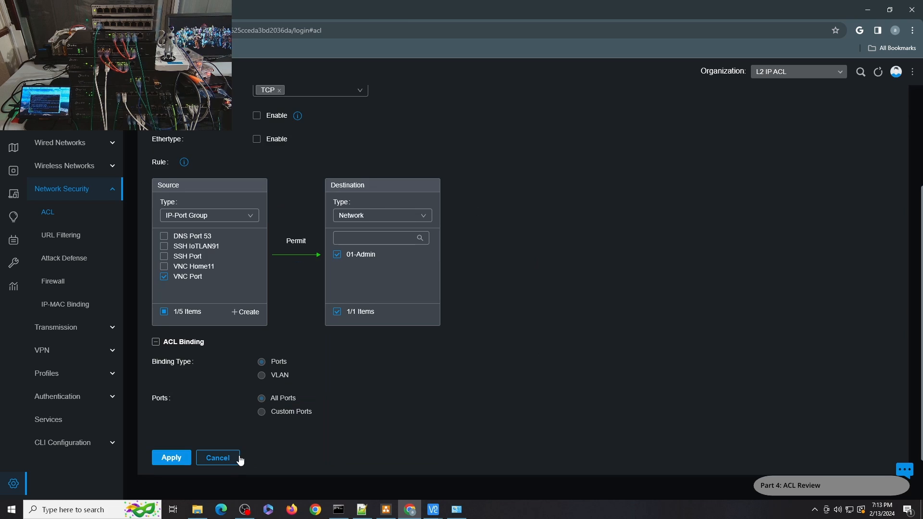
left_click(237, 458)
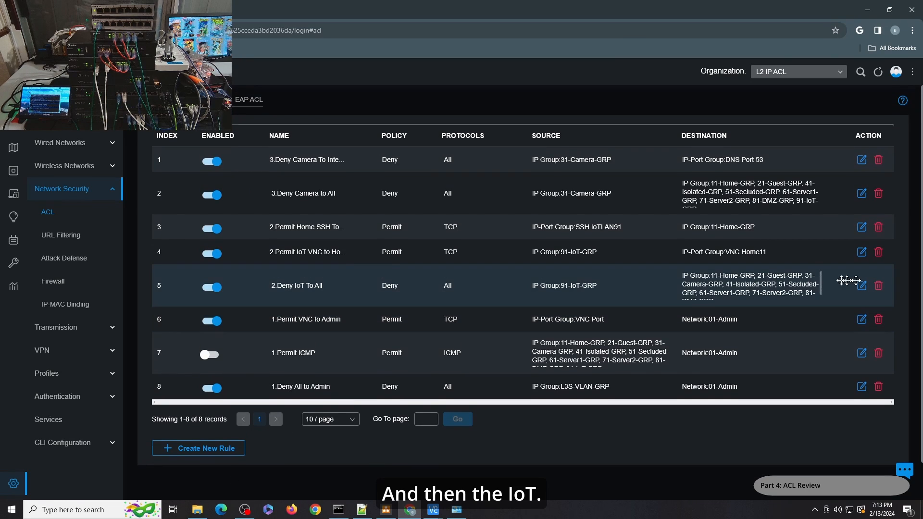
Open the "2.Deny IoT To All" rule, examine its full source and destination IP group lists, and return to the rule list
left_click(857, 287)
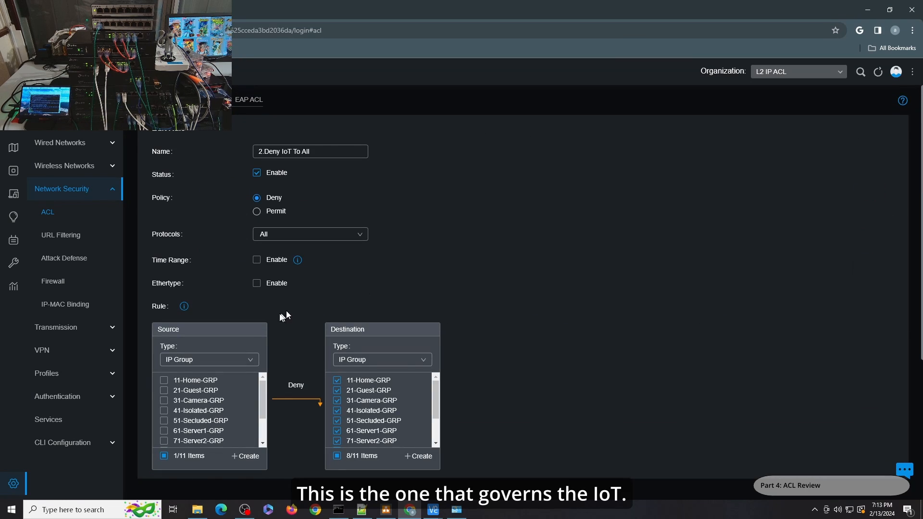
scroll(185, 392, "down", 5)
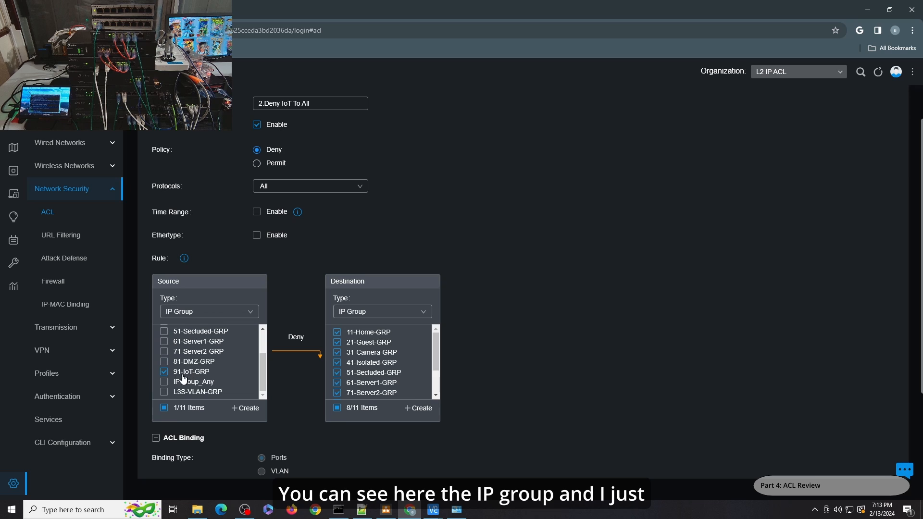
scroll(305, 376, "up", 2)
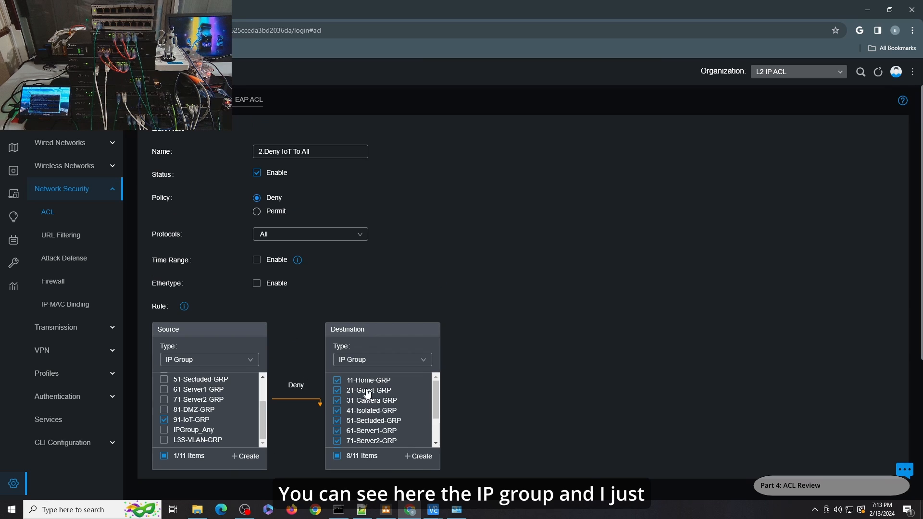
scroll(366, 396, "down", 3)
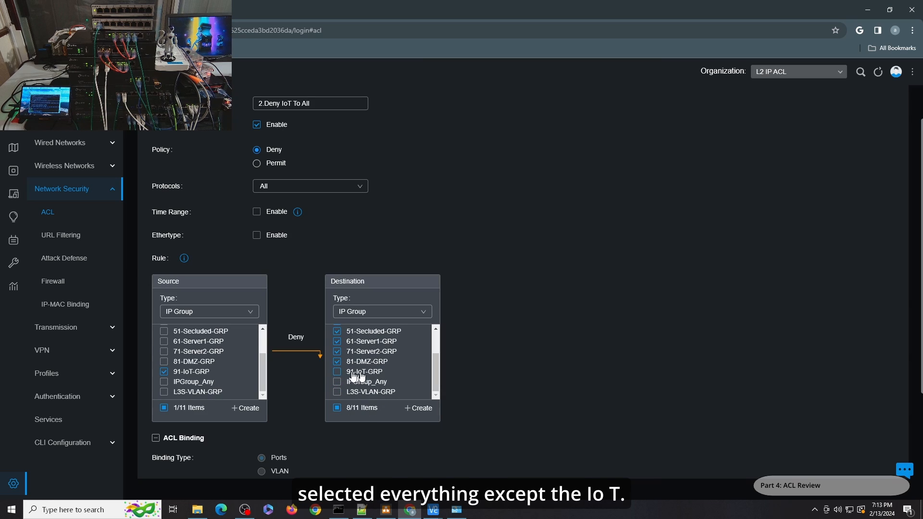
scroll(477, 359, "up", 1)
scroll(307, 199, "down", 3)
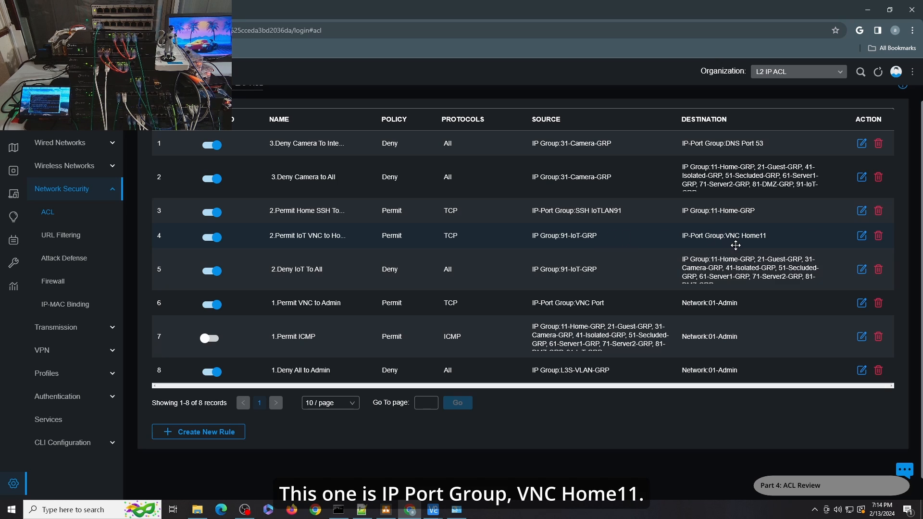
Open the rule permitting IoT VNC to Home and examine its source IP group and destination IP-port group, then return to the rule list
left_click(862, 236)
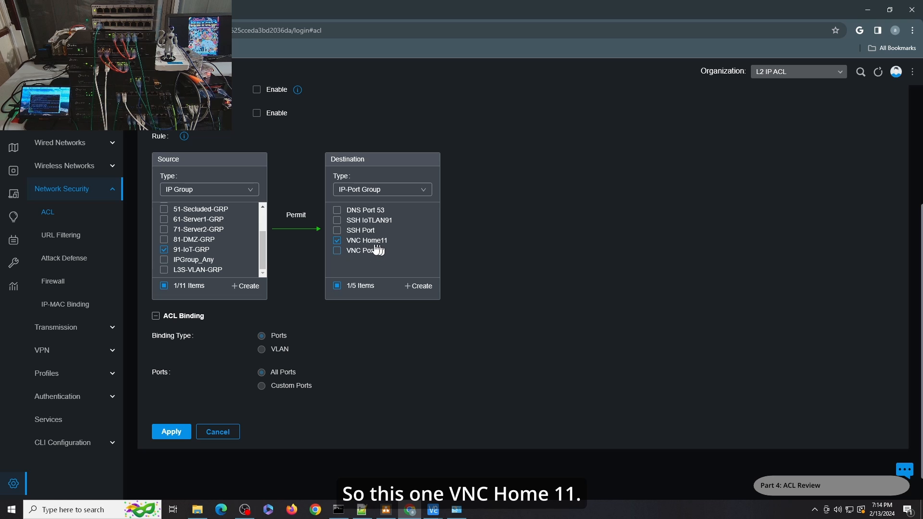
left_click(377, 240)
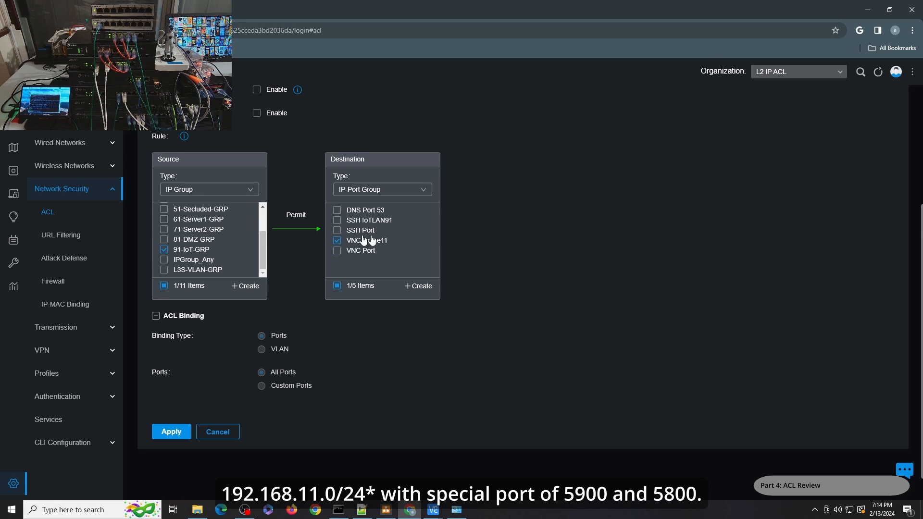
scroll(226, 252, "up", 2)
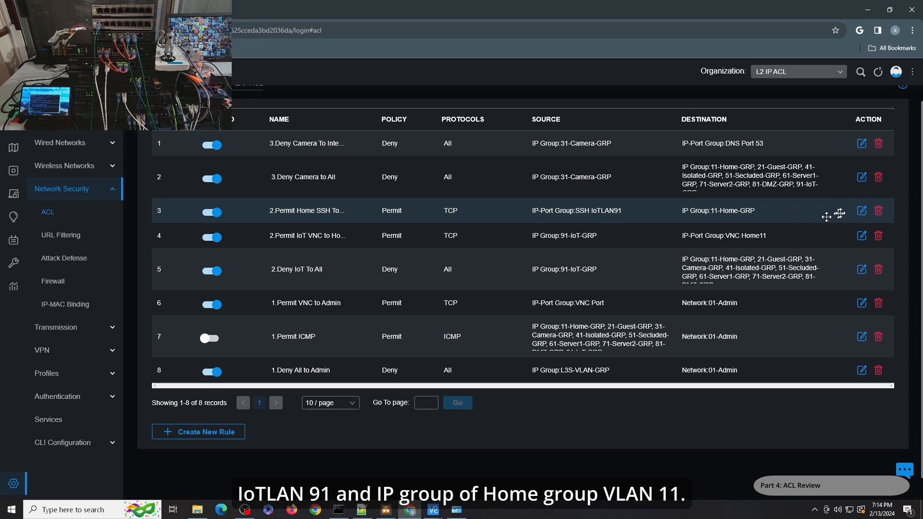
Open the "2.Permit Home SSH To IoT" rule, examine its protocol, source IP-port group and destination group, and close it without changes
left_click(861, 212)
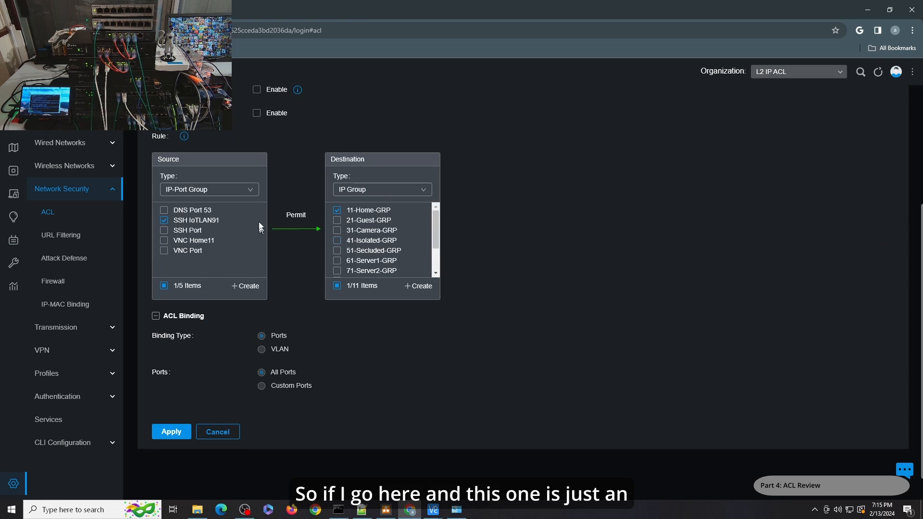
scroll(262, 230, "up", 3)
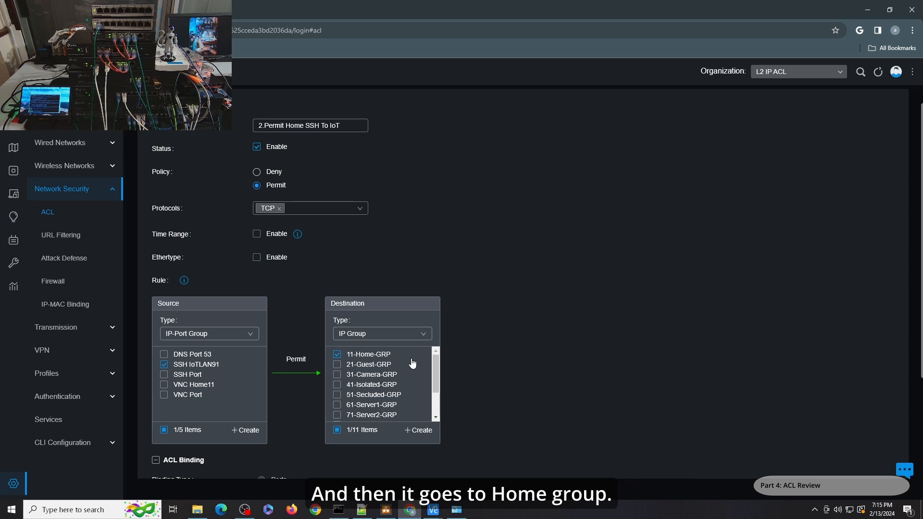
scroll(412, 363, "down", 5)
left_click(218, 432)
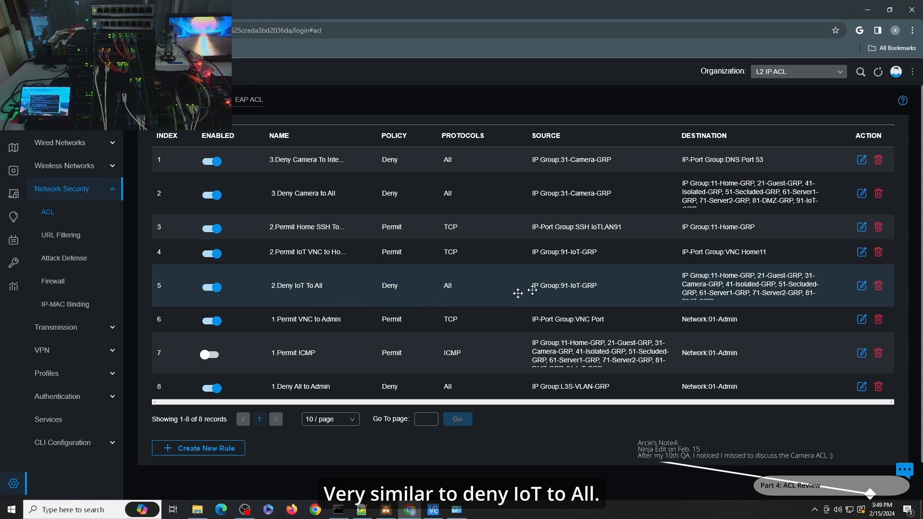
Open the "3.Deny Camera to All" rule and examine its policy, source and destination IP groups, and ACL binding
left_click(859, 195)
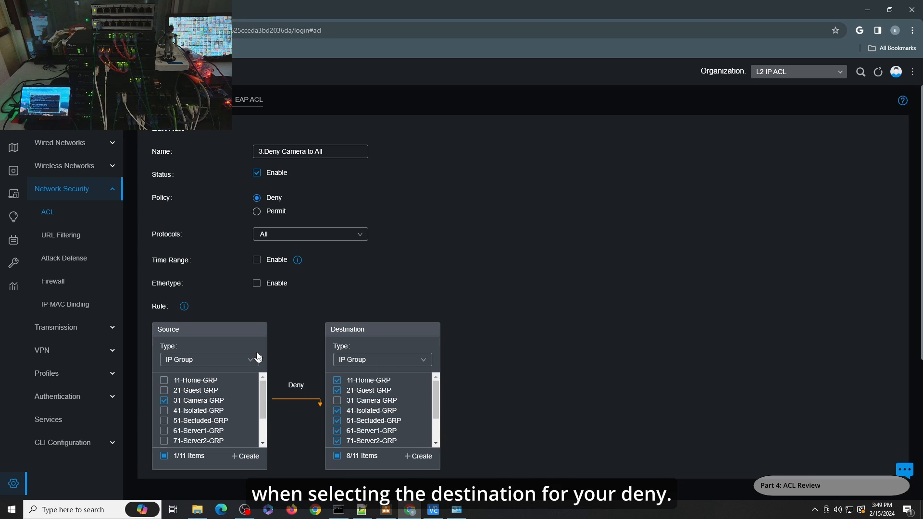
scroll(458, 367, "down", 4)
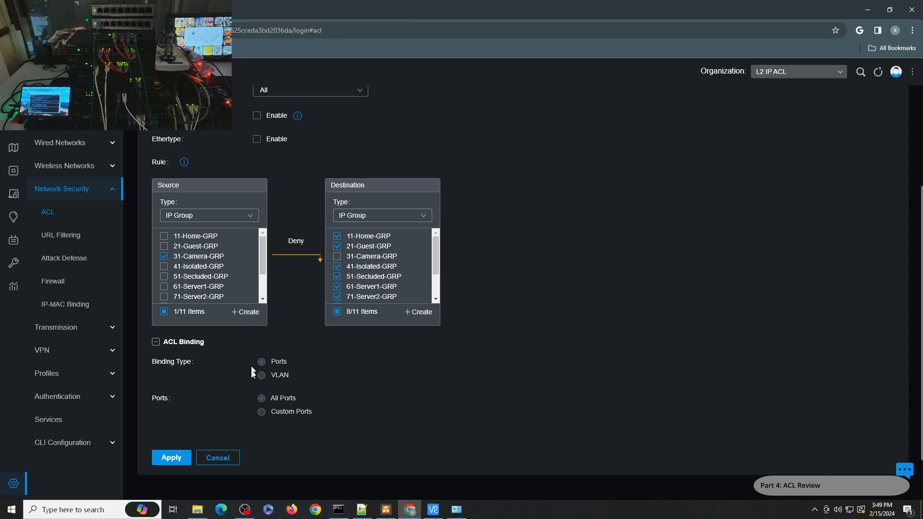